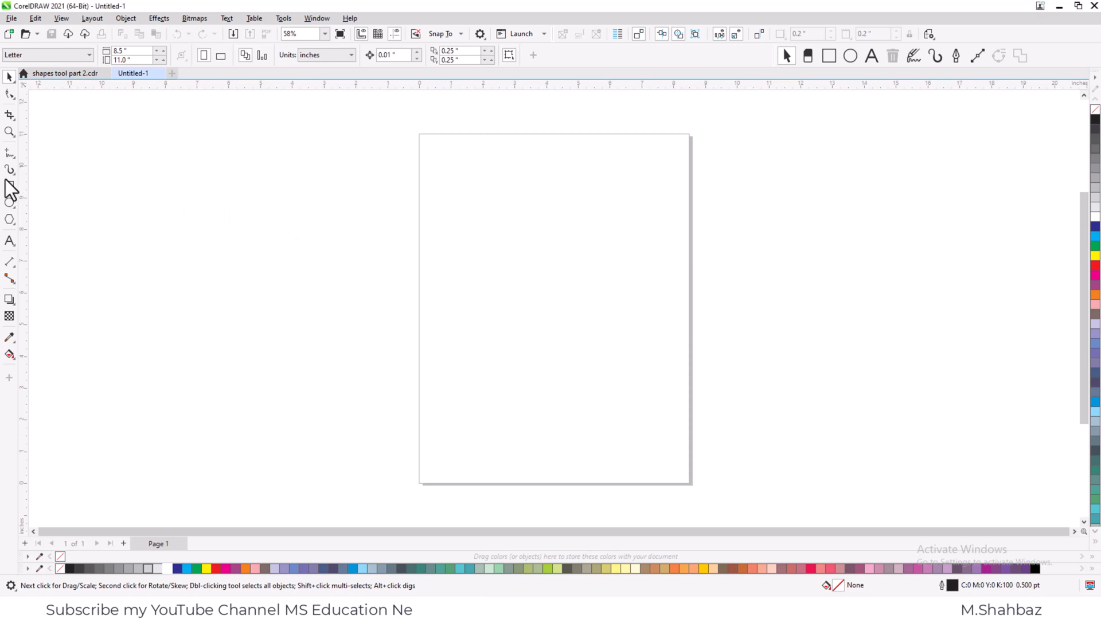
# - Draw a rectangle about 7.2 by 4.4 inches beside the page and fill it magenta
pyautogui.click(10, 186)
pyautogui.moveTo(143, 182)
pyautogui.mouseDown()
pyautogui.moveTo(233, 263)
pyautogui.moveTo(336, 327)
pyautogui.moveTo(371, 323)
pyautogui.mouseUp()
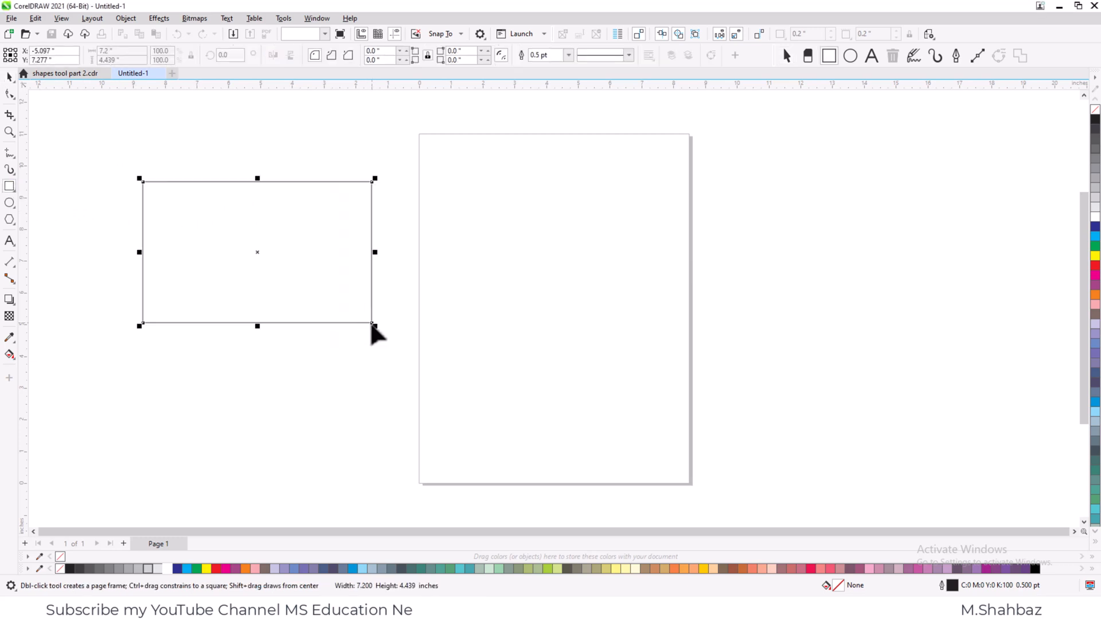
pyautogui.click(226, 568)
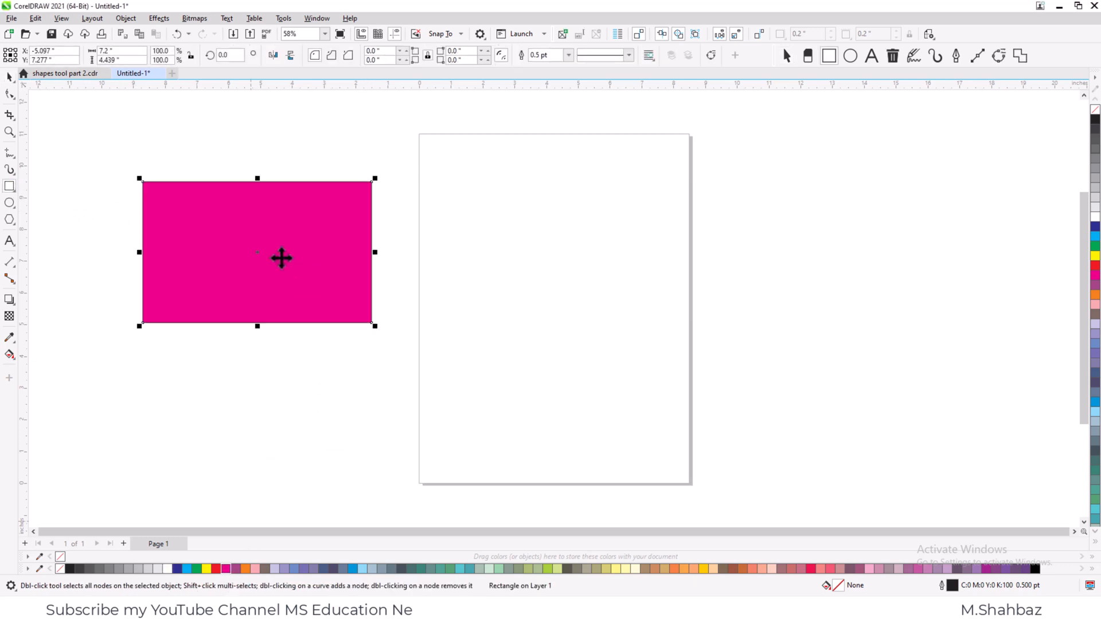
# - Duplicate the magenta rectangle, fill the copy yellow and place it so it partly overlaps the original
pyautogui.press('space')
pyautogui.moveTo(263, 252); pyautogui.dragTo(546, 350)
pyautogui.rightClick(546, 351)
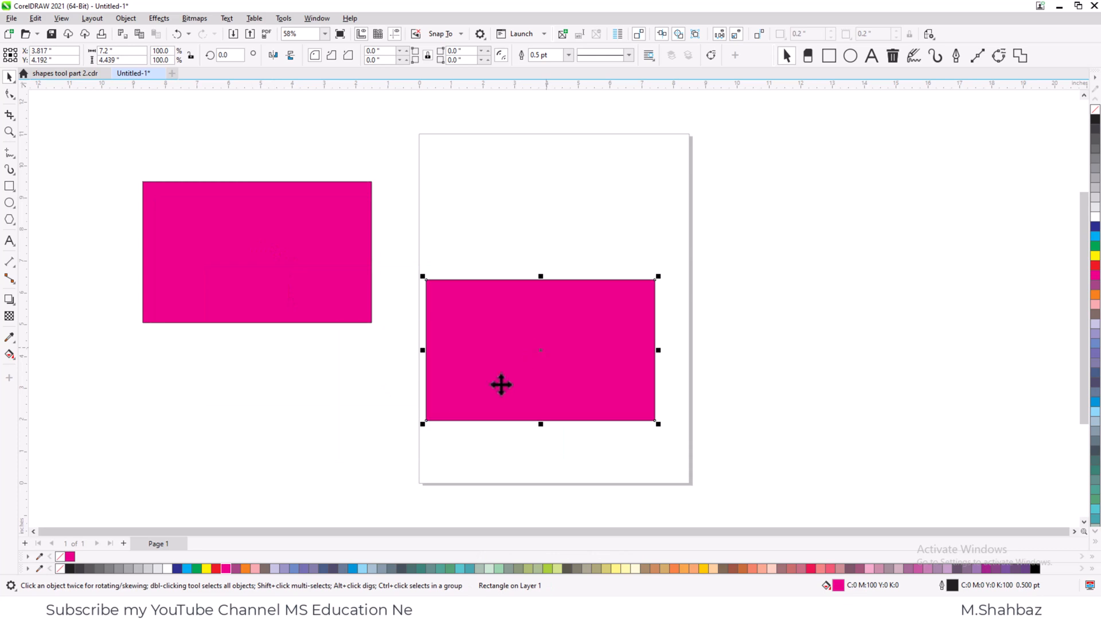
pyautogui.click(205, 568)
pyautogui.moveTo(483, 379); pyautogui.dragTo(276, 318)
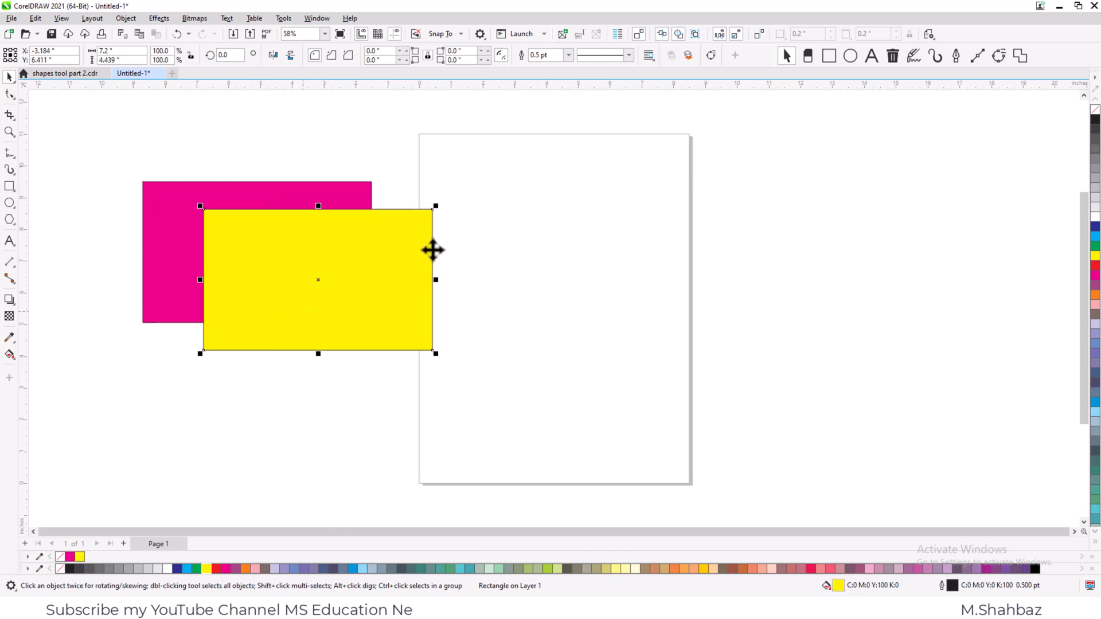
# - Send the yellow rectangle to the back of the layer, behind the magenta one
pyautogui.press('F2')
pyautogui.moveTo(481, 147); pyautogui.dragTo(77, 395)
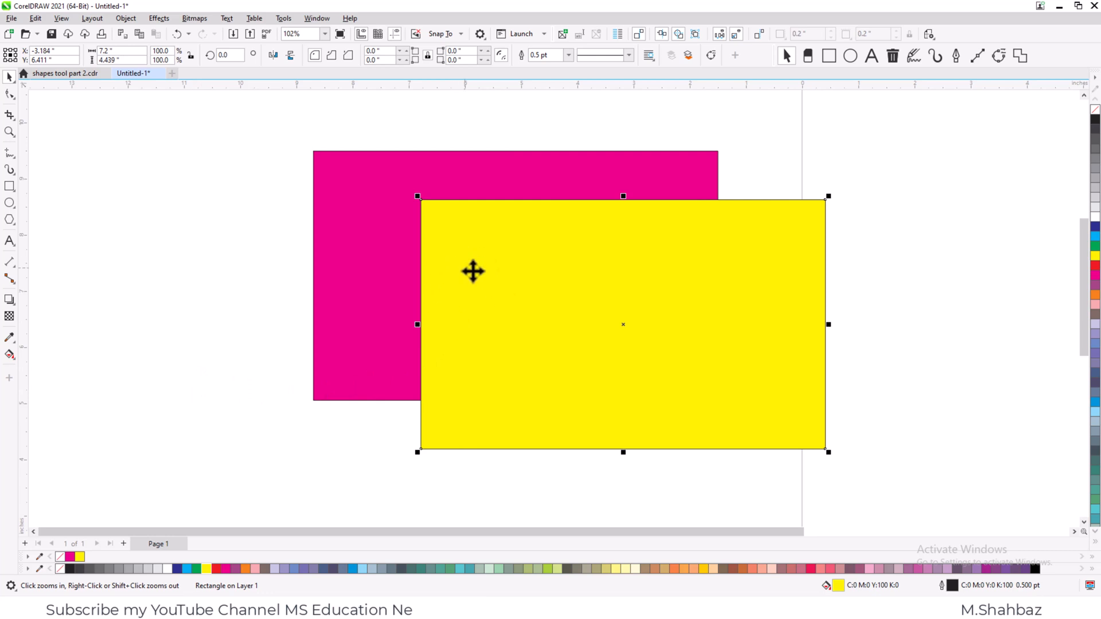
pyautogui.click(356, 269)
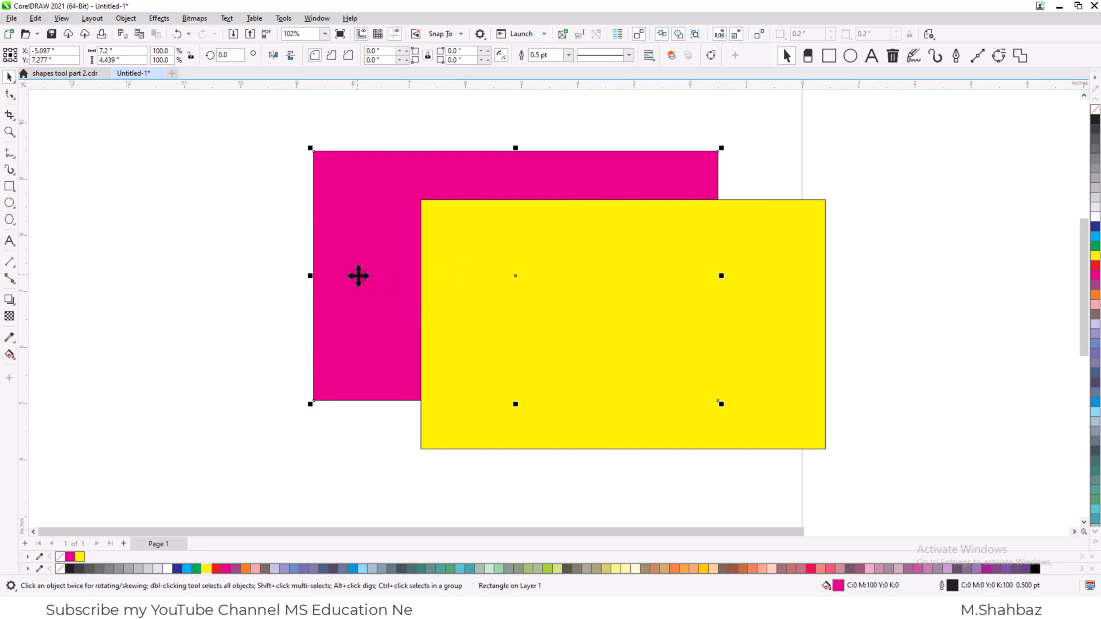
pyautogui.click(497, 314)
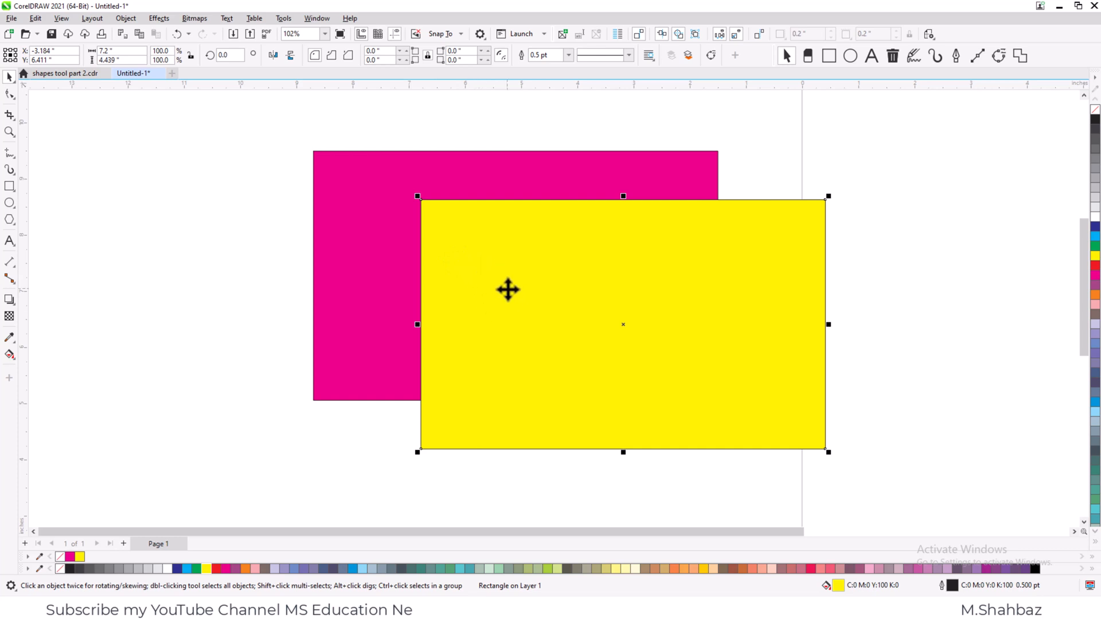
pyautogui.click(396, 267)
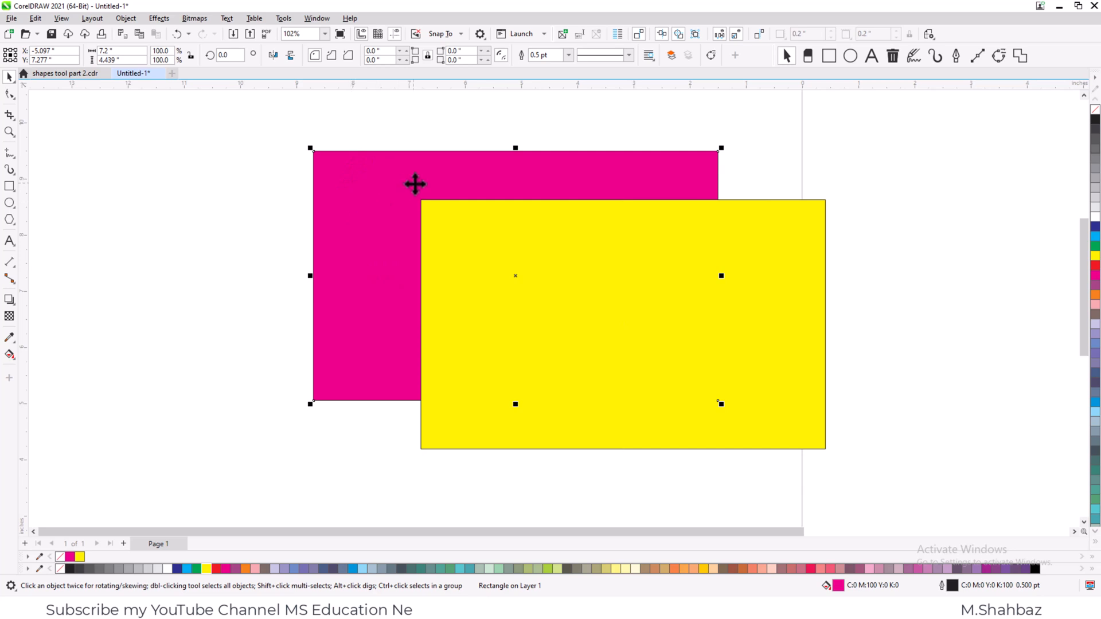
pyautogui.click(481, 256)
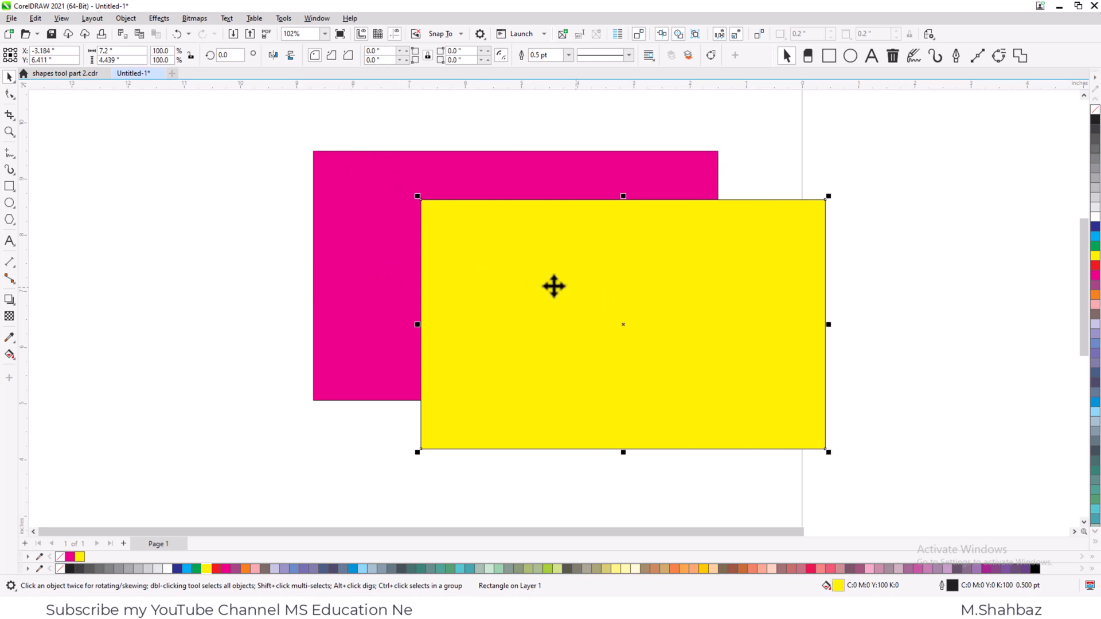
pyautogui.rightClick(541, 275)
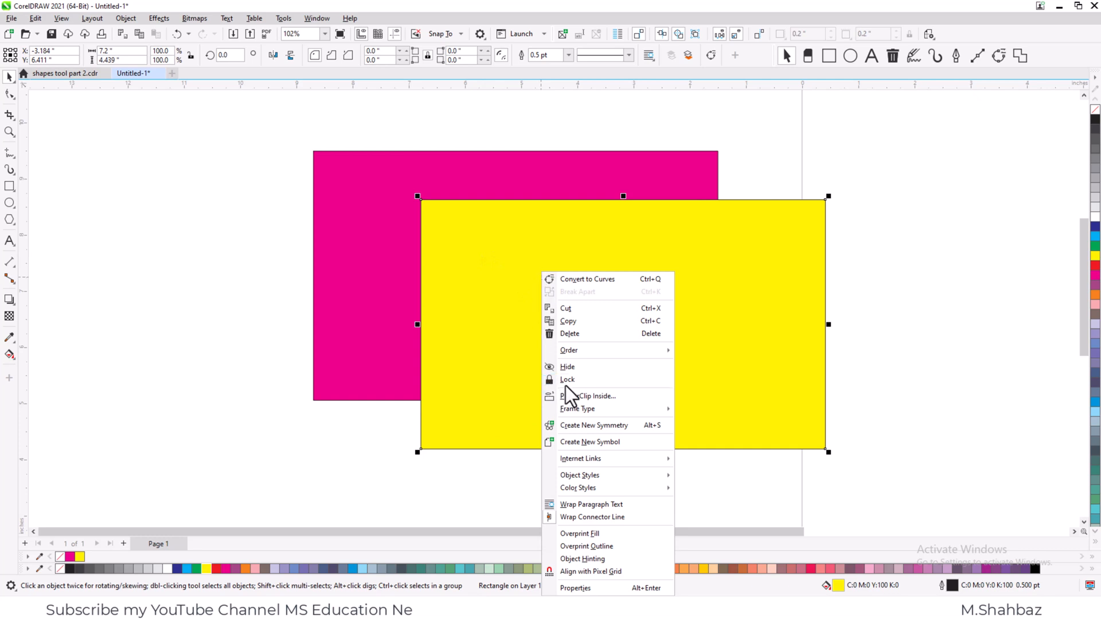
pyautogui.moveTo(565, 353)
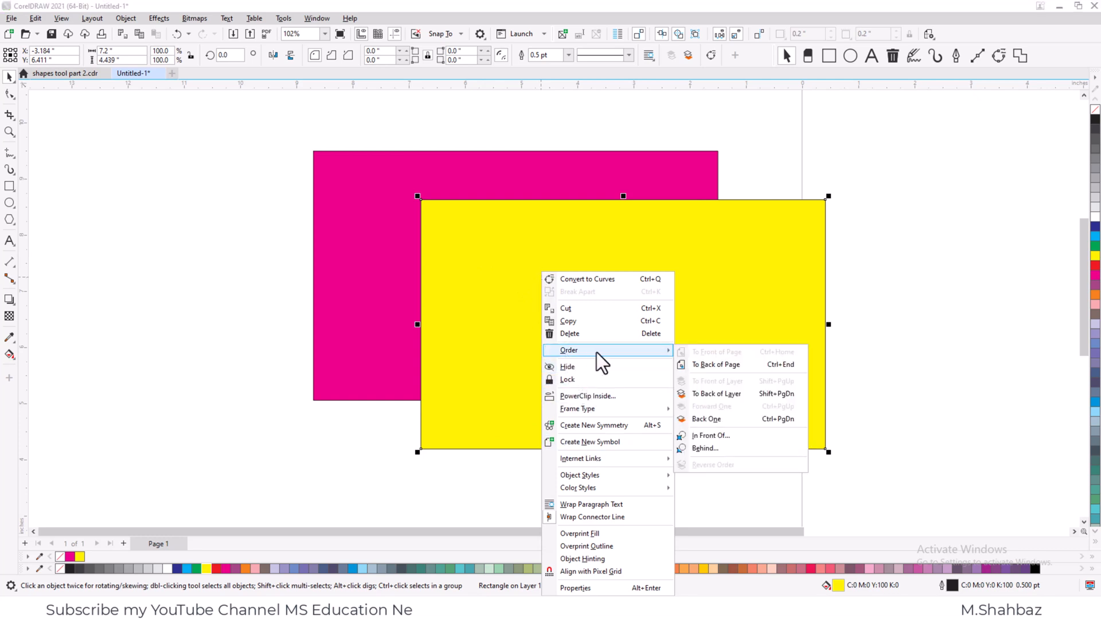
pyautogui.click(706, 393)
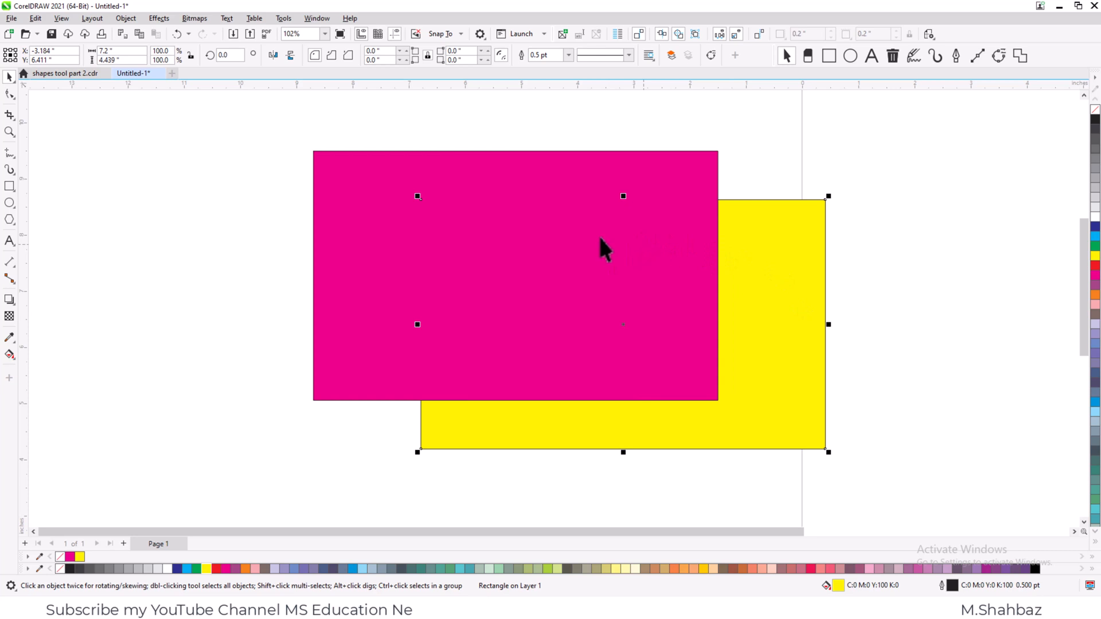
# - Bring the yellow rectangle to the front of the layer, over the magenta one
pyautogui.click(839, 294)
pyautogui.click(798, 292)
pyautogui.rightClick(798, 292)
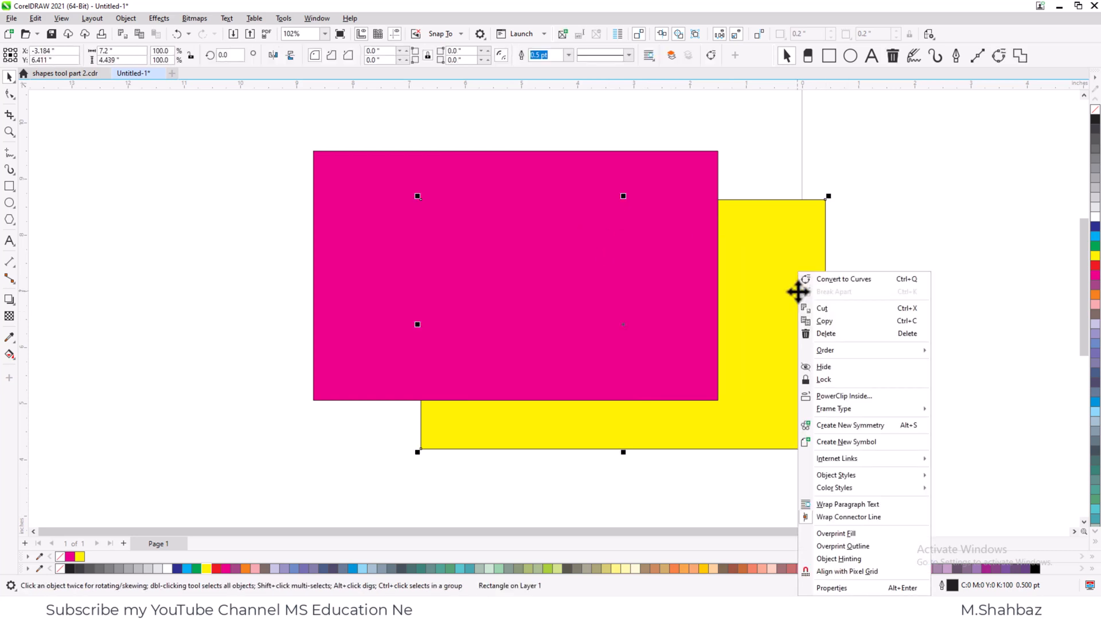
pyautogui.moveTo(820, 351)
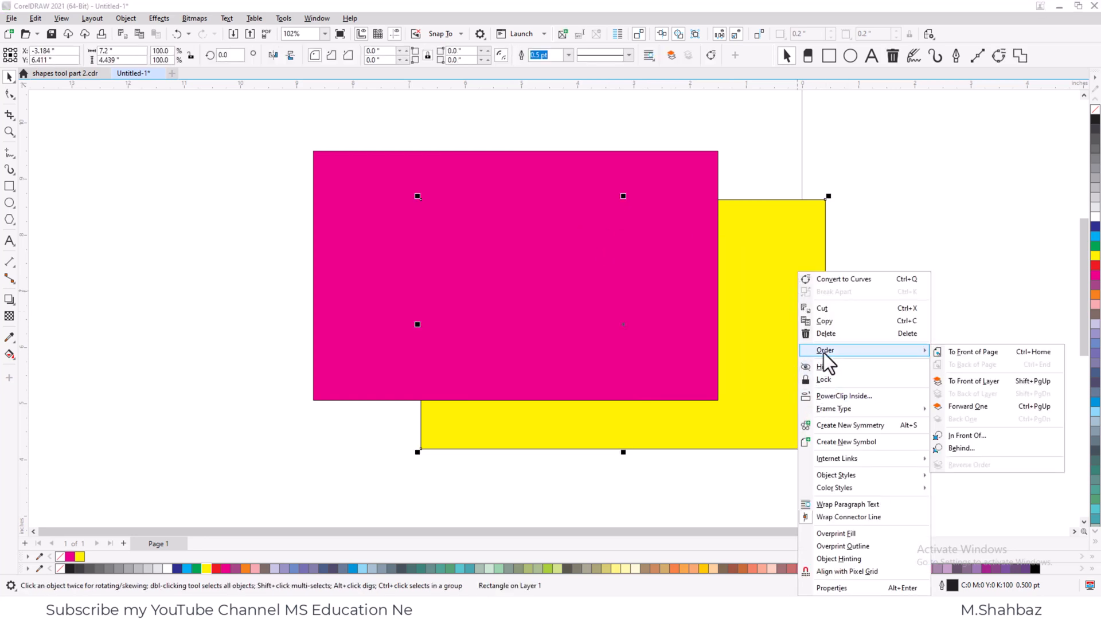
pyautogui.click(965, 382)
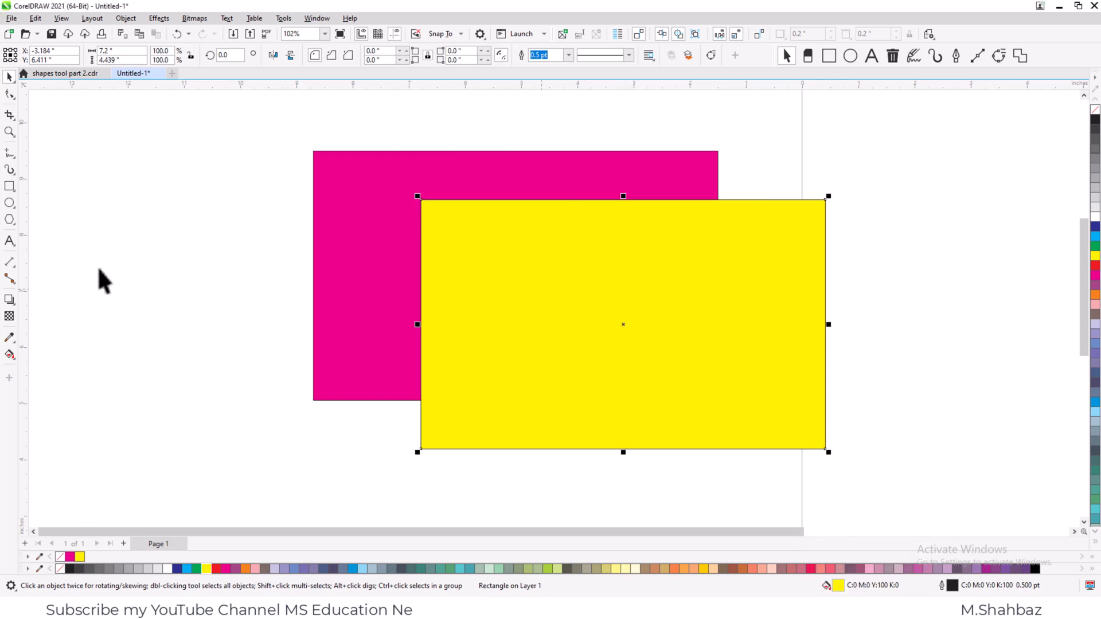
# - Duplicate the magenta rectangle, fill the copy blue and place it overlapping the magenta and yellow rectangles
pyautogui.click(182, 269)
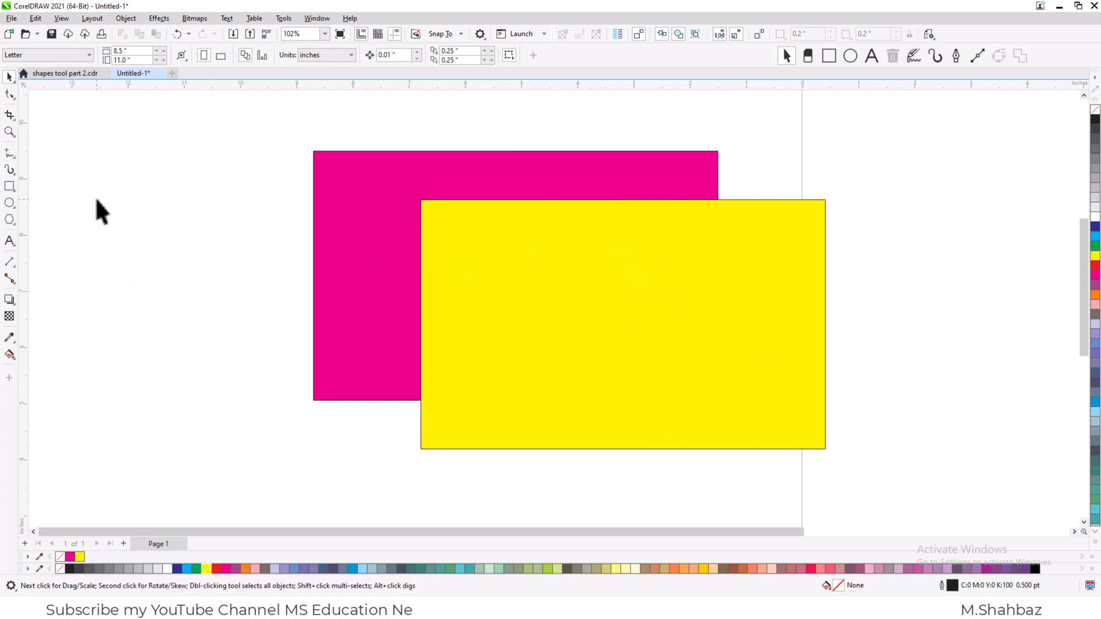
pyautogui.moveTo(351, 281); pyautogui.dragTo(222, 272)
pyautogui.moveTo(298, 249); pyautogui.dragTo(316, 281)
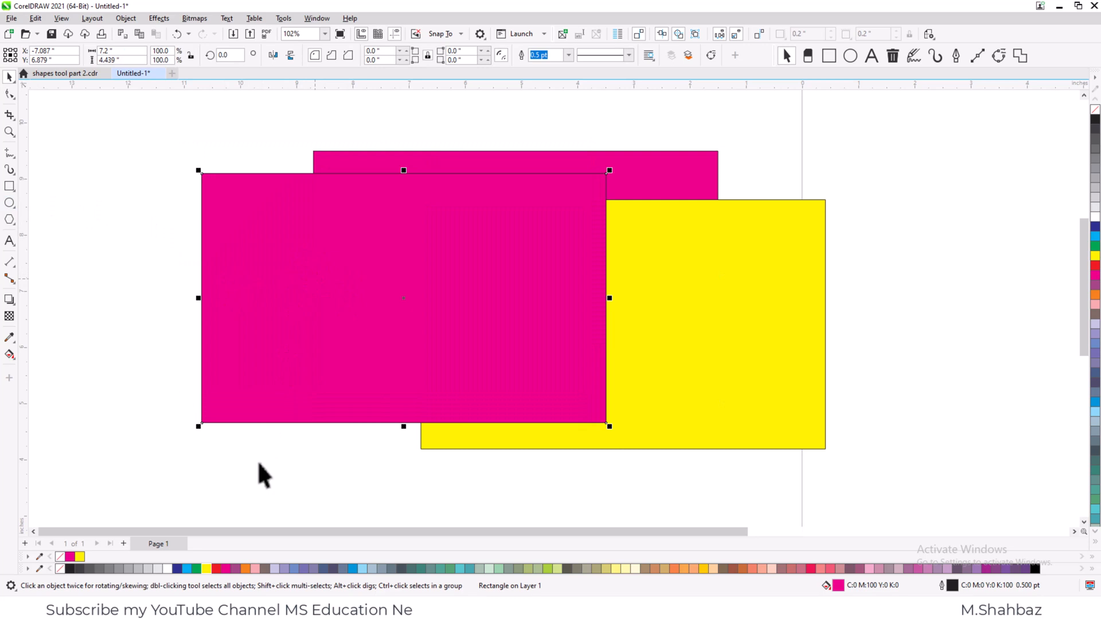
pyautogui.click(354, 568)
pyautogui.moveTo(402, 298); pyautogui.dragTo(512, 272)
# - Move the yellow rectangle forward one level so it sits in front of the blue one
pyautogui.click(736, 322)
pyautogui.click(769, 294)
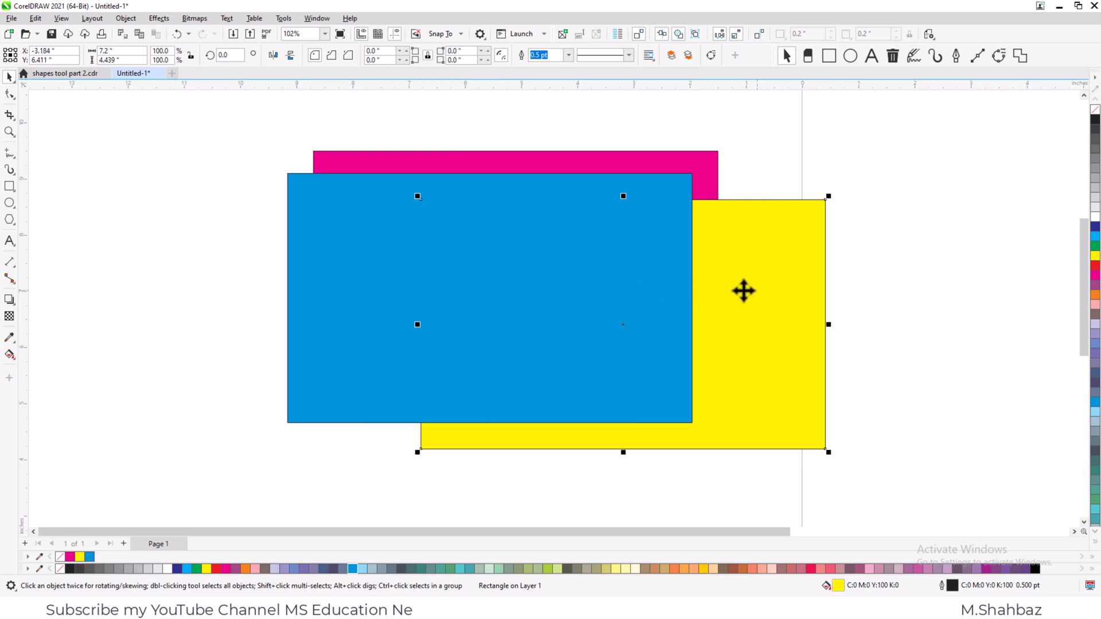
pyautogui.click(564, 257)
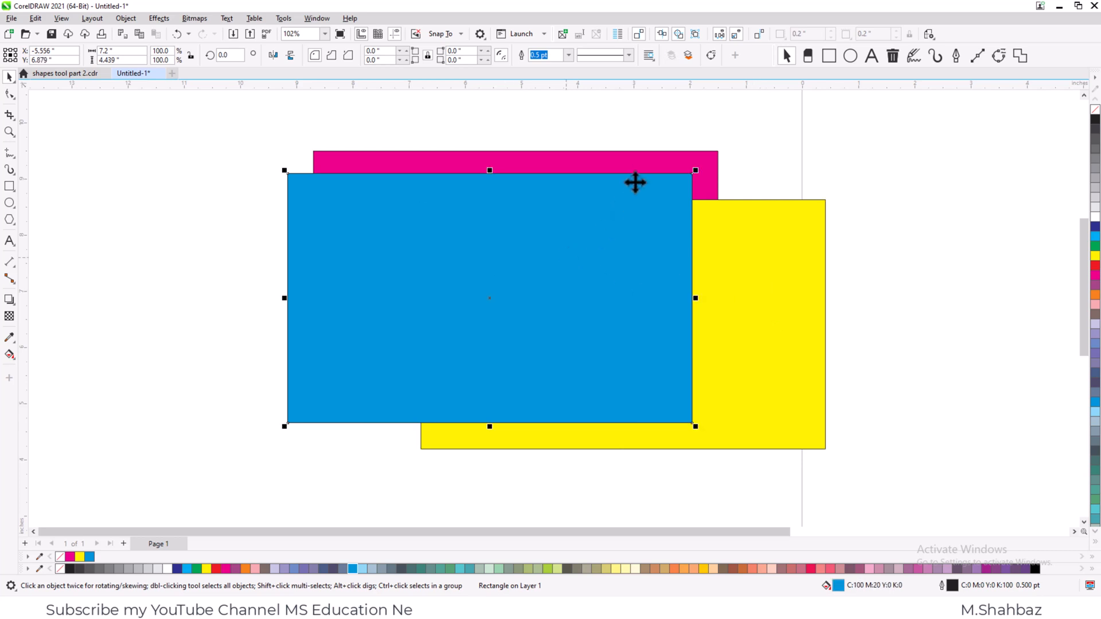
pyautogui.click(634, 161)
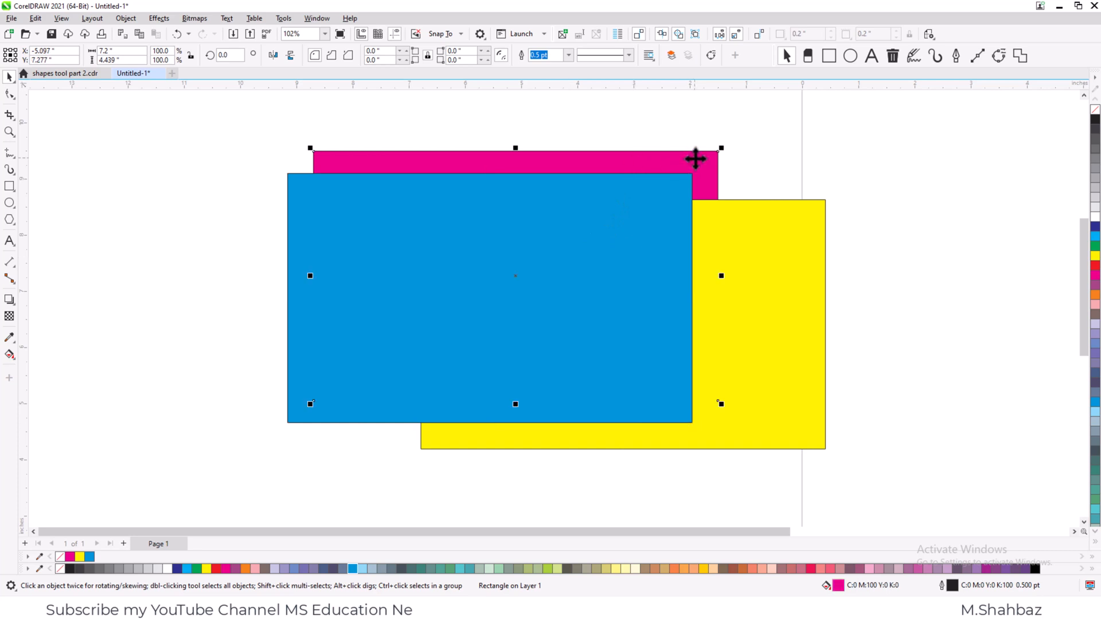
pyautogui.click(764, 274)
pyautogui.rightClick(774, 256)
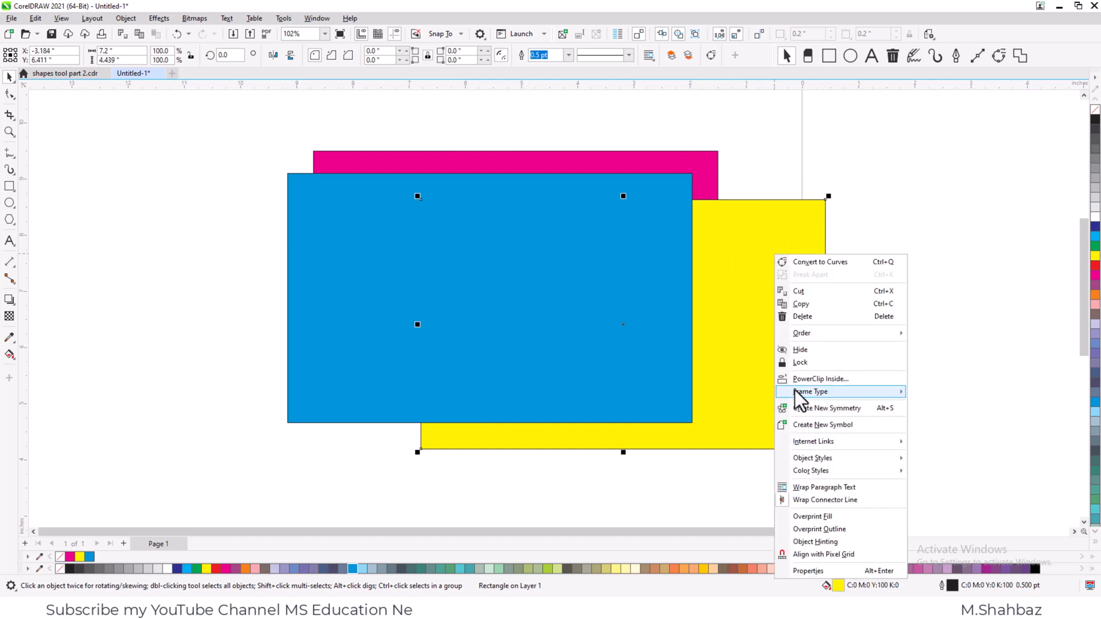
pyautogui.moveTo(792, 337)
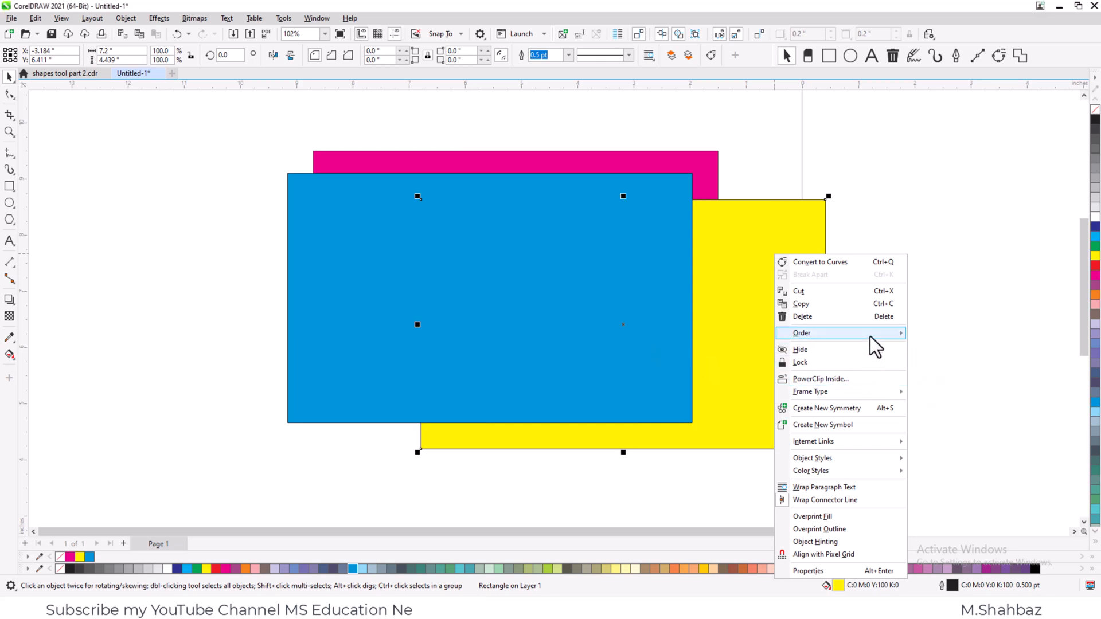
pyautogui.moveTo(869, 336)
pyautogui.click(941, 391)
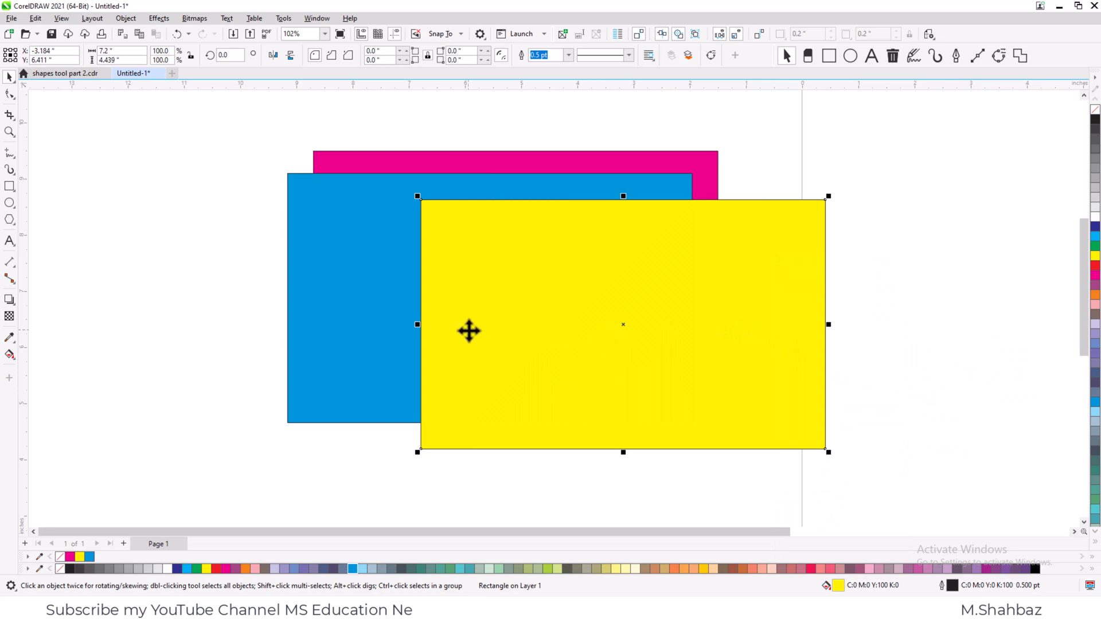
# - Add a four-line text note of the Ctrl and Shift Page Up/Down ordering shortcuts beside the rectangles, and shift the blue rectangle slightly left
pyautogui.click(9, 241)
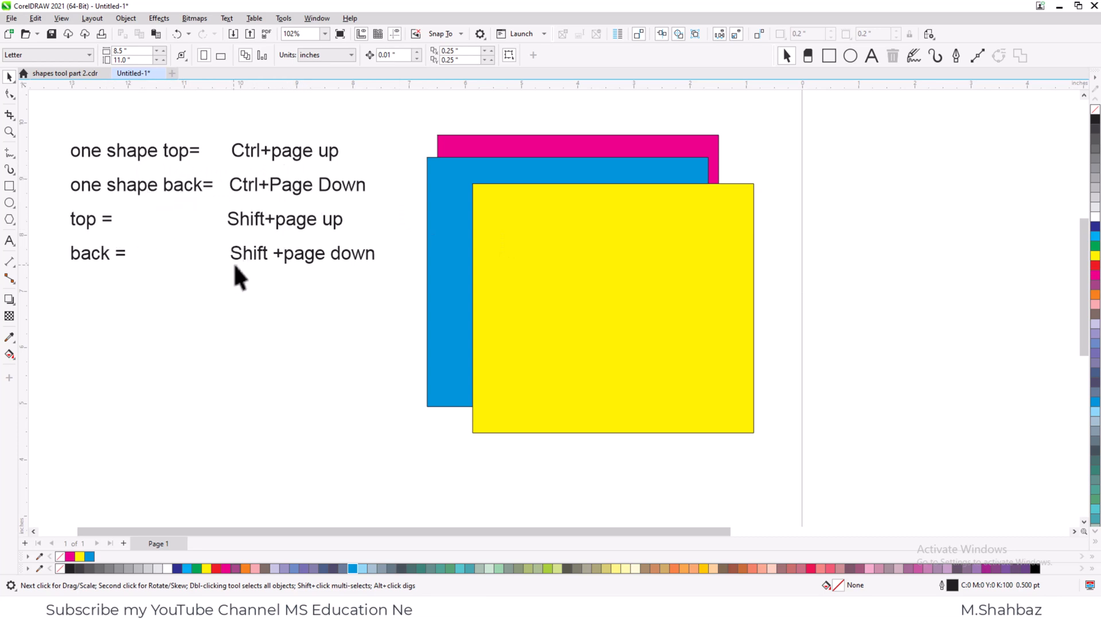
pyautogui.click(305, 260)
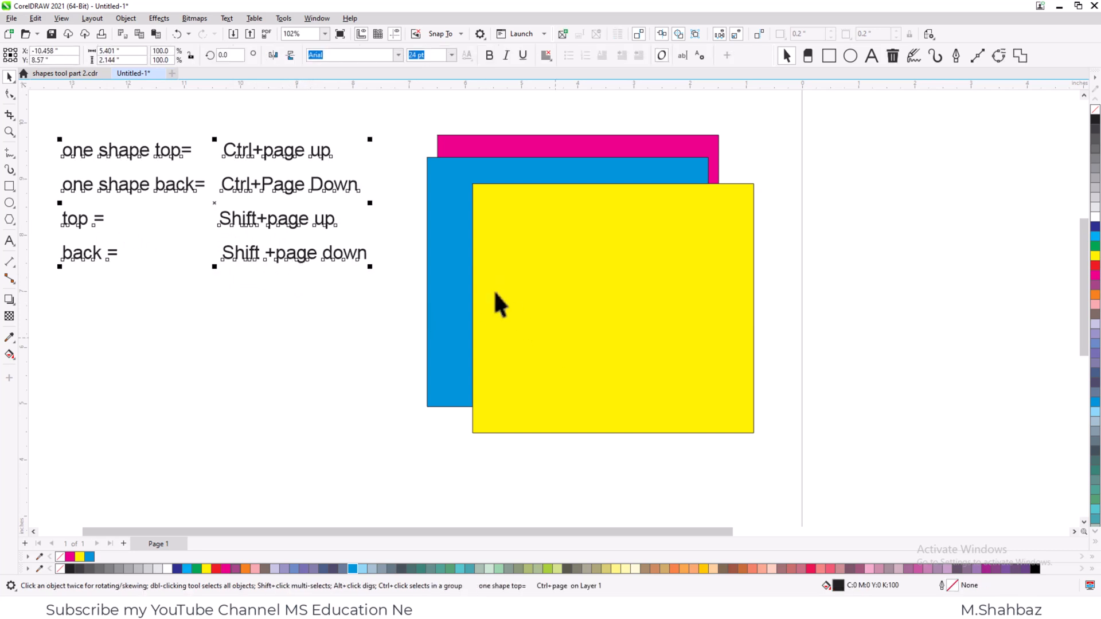
pyautogui.click(469, 211)
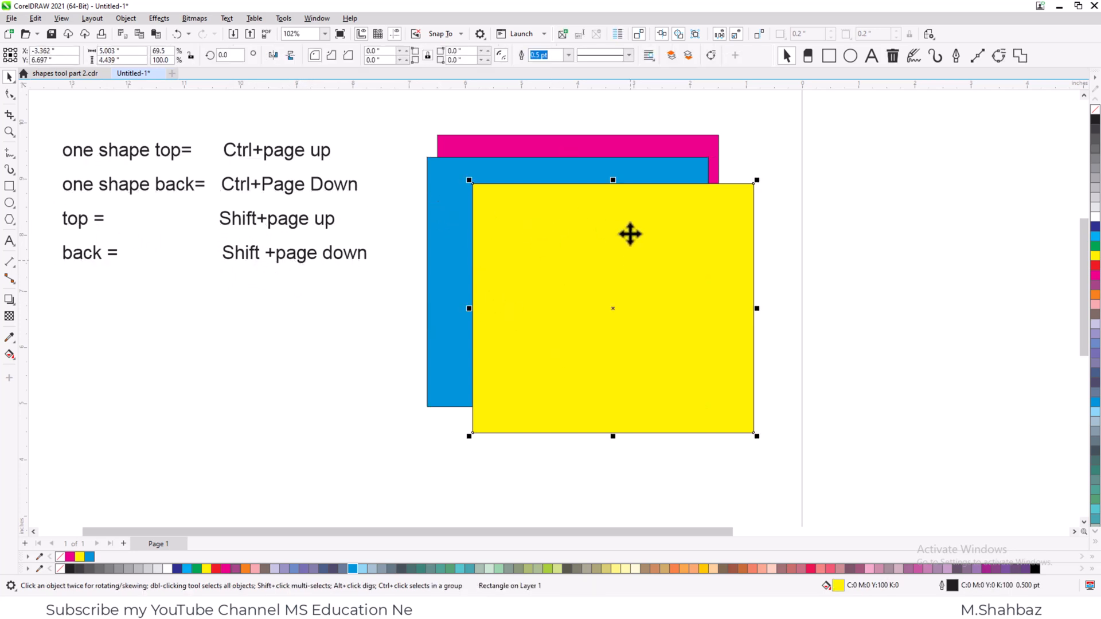
pyautogui.moveTo(436, 252); pyautogui.dragTo(462, 251)
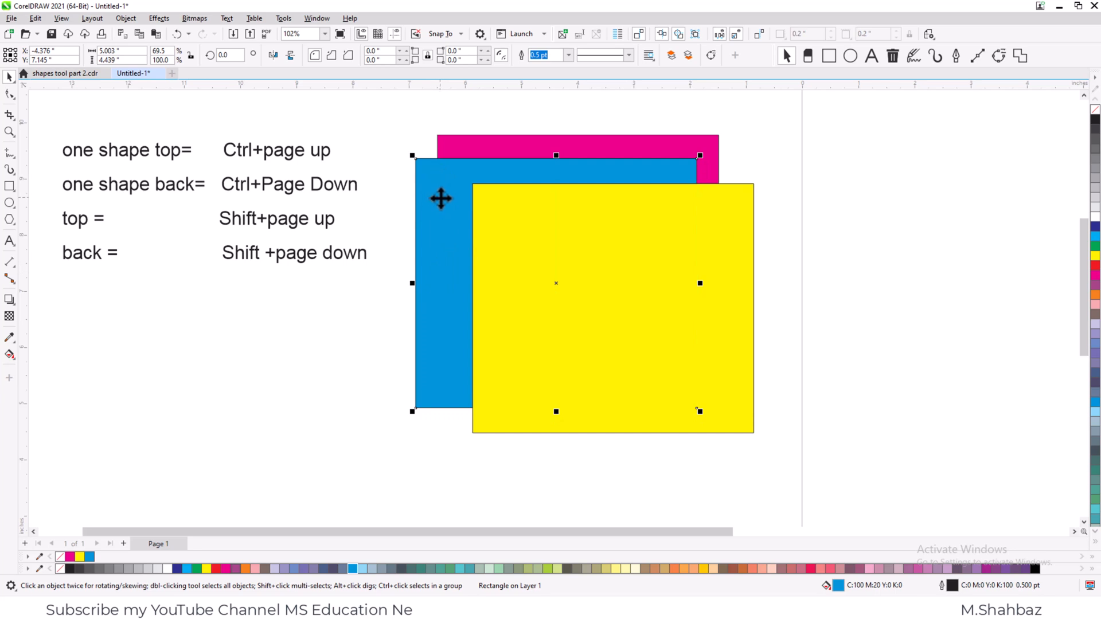
# - Move the yellow rectangle back two levels, one at a time, and forward two levels to the top again
pyautogui.click(551, 249)
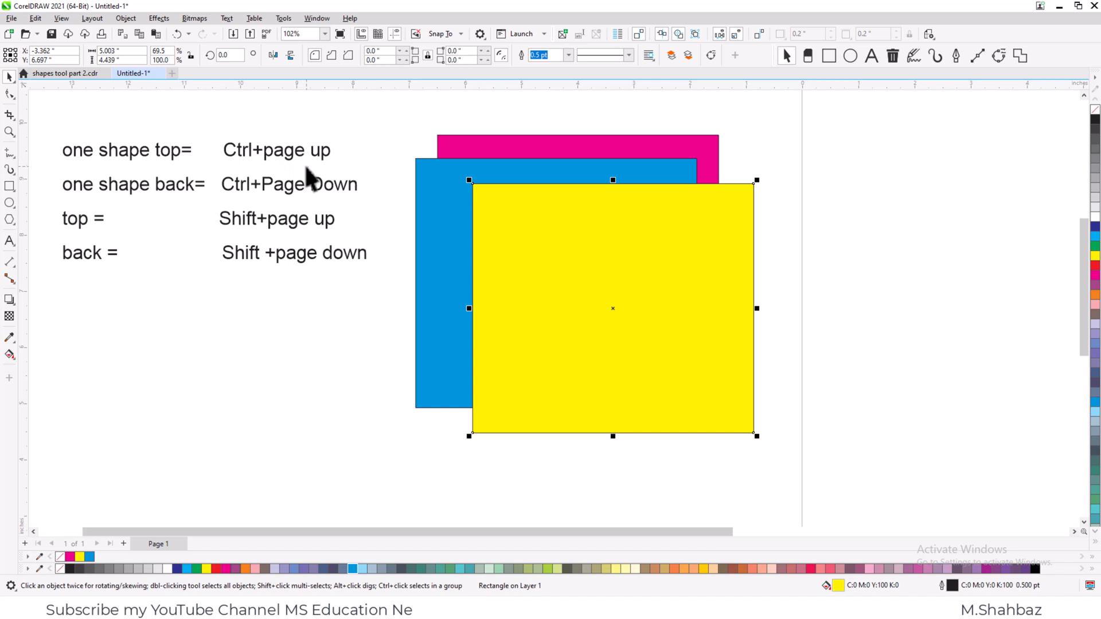
pyautogui.hotkey('ctrl', 'pagedown')
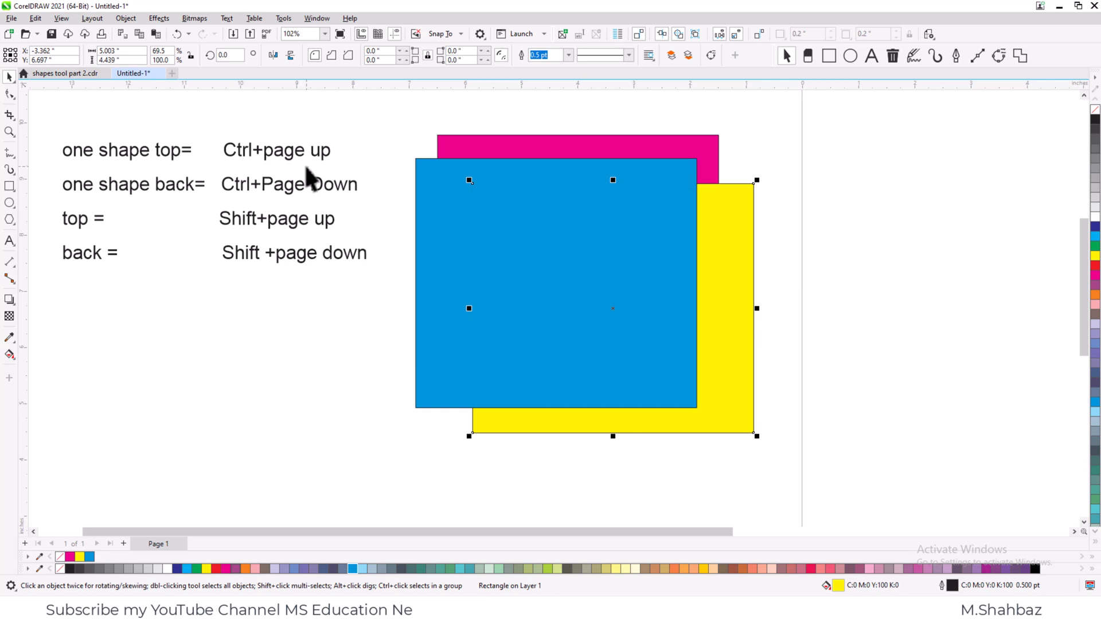
pyautogui.hotkey('ctrl', 'pagedown')
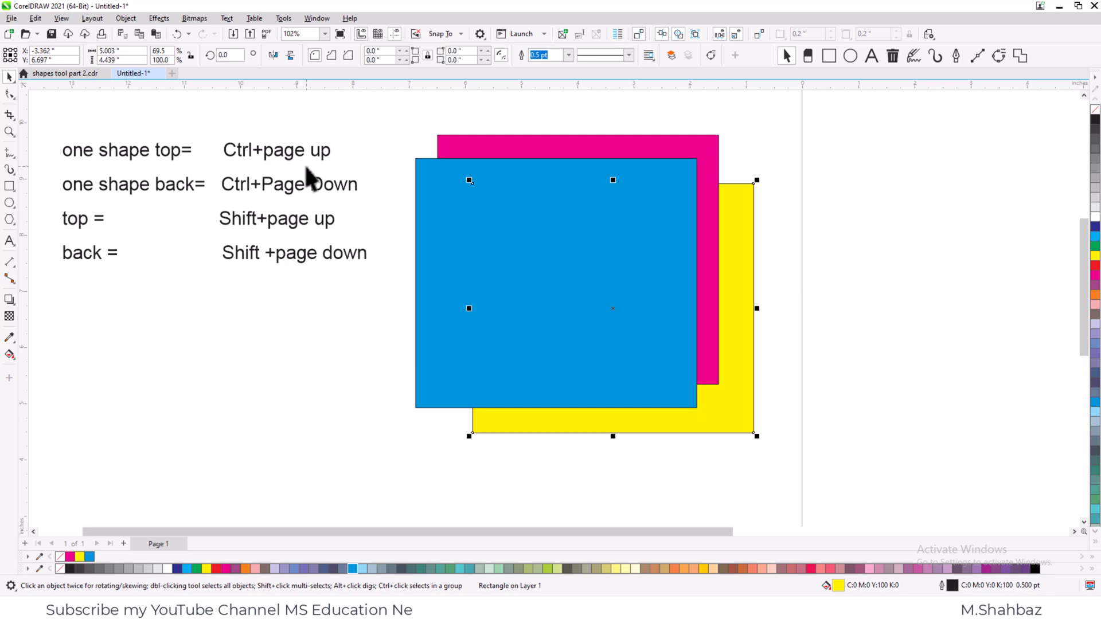
pyautogui.hotkey('ctrl', 'pageup')
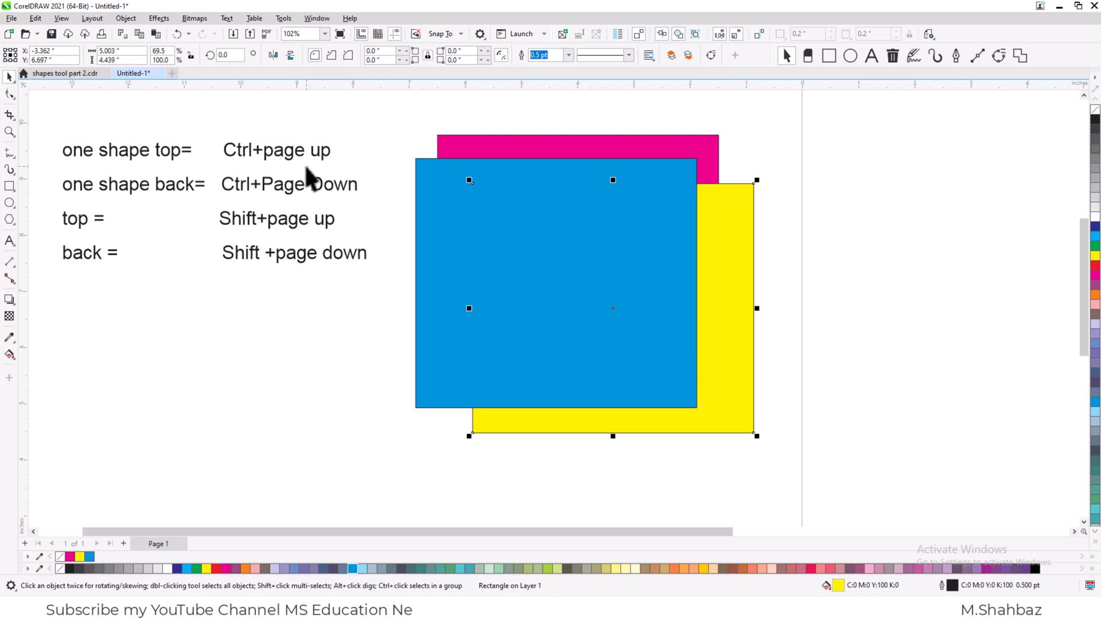
pyautogui.hotkey('ctrl', 'pageup')
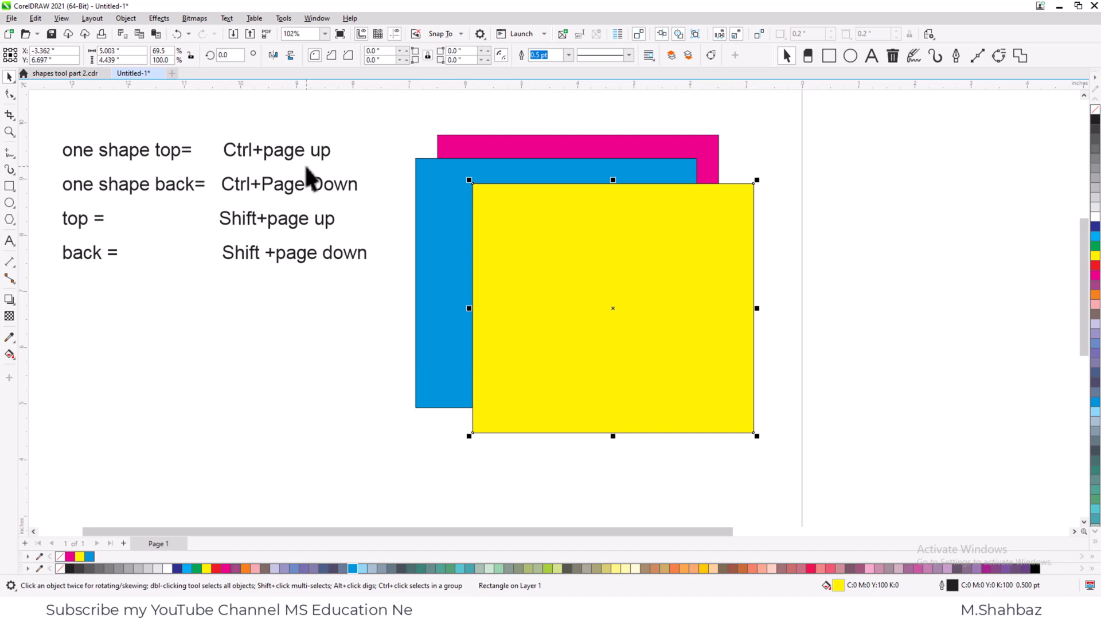
# - Send the yellow rectangle straight to the back of the layer and bring it back to the front
pyautogui.hotkey('shift', 'pagedown')
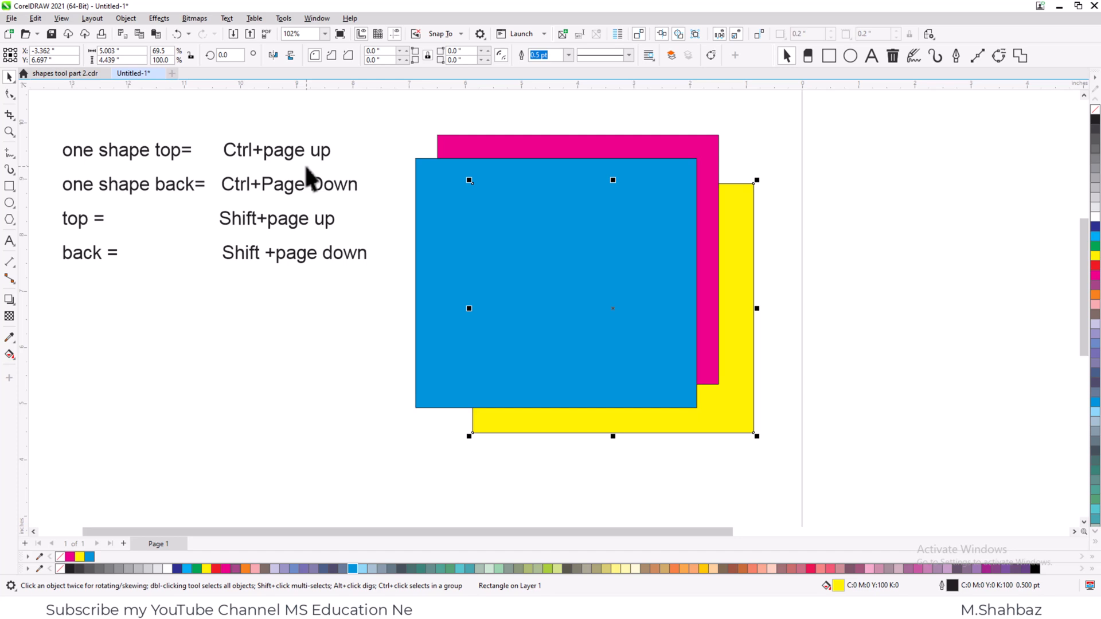
pyautogui.hotkey('shift', 'pageup')
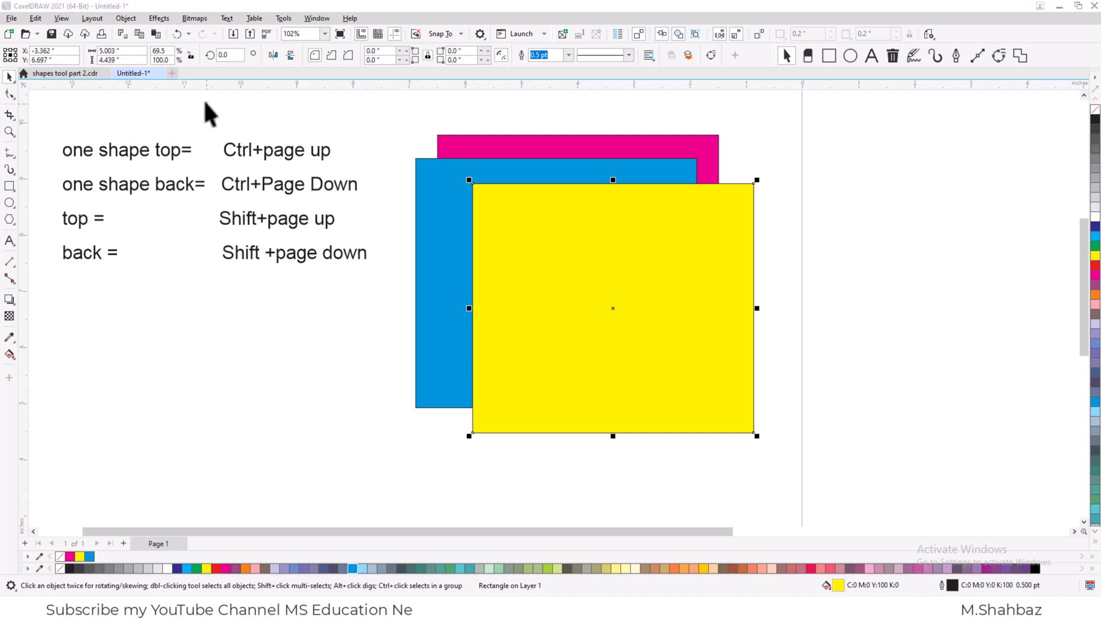
# - Switch to the open document shapes tool part 2.cdr
pyautogui.click(59, 74)
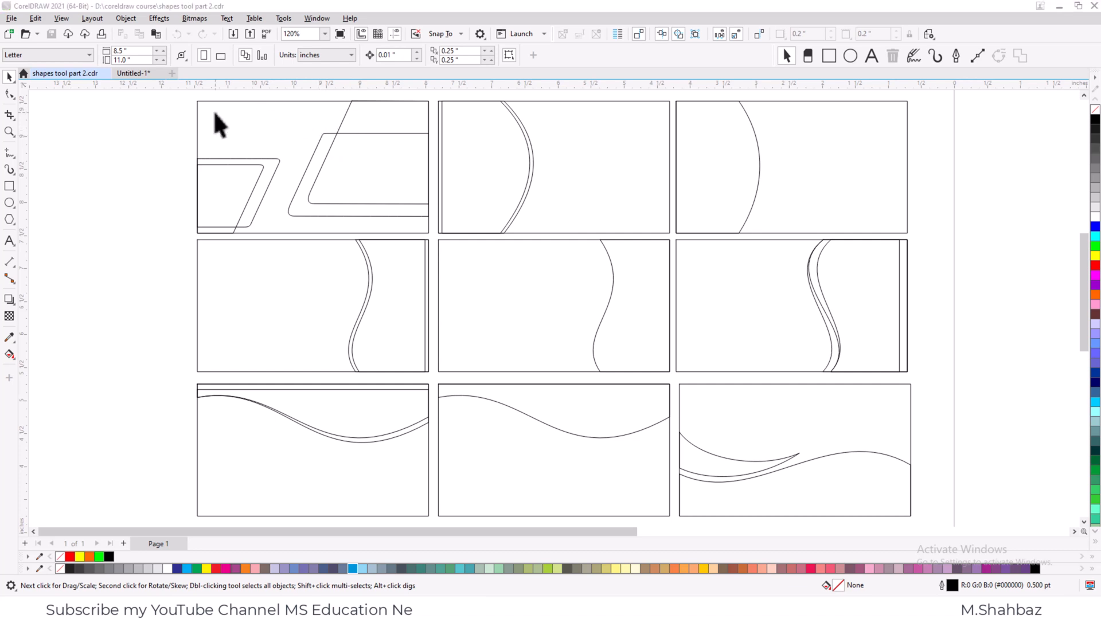
# - Fill the first card's background frame and the smaller slanted shape in its lower-left corner with white
pyautogui.click(201, 101)
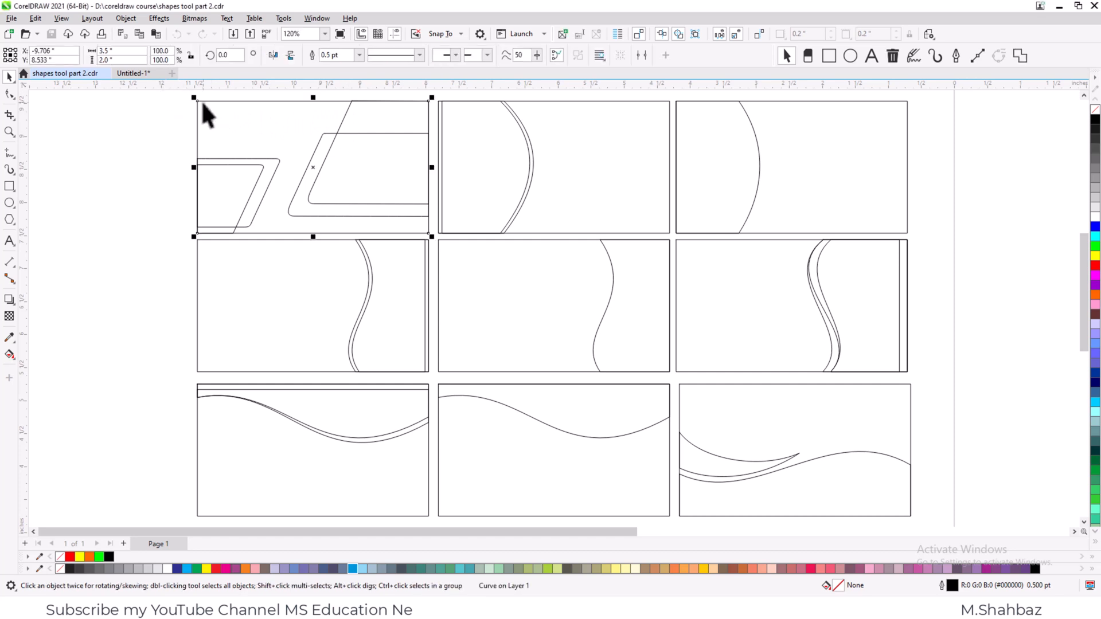
pyautogui.hotkey('shift', 'F2')
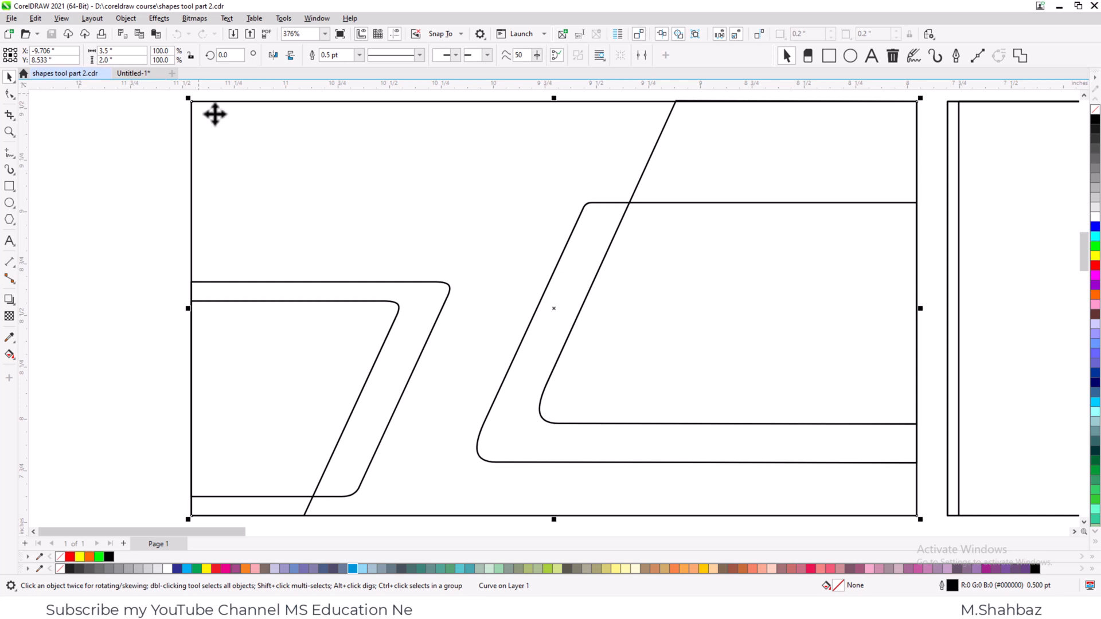
pyautogui.click(1093, 219)
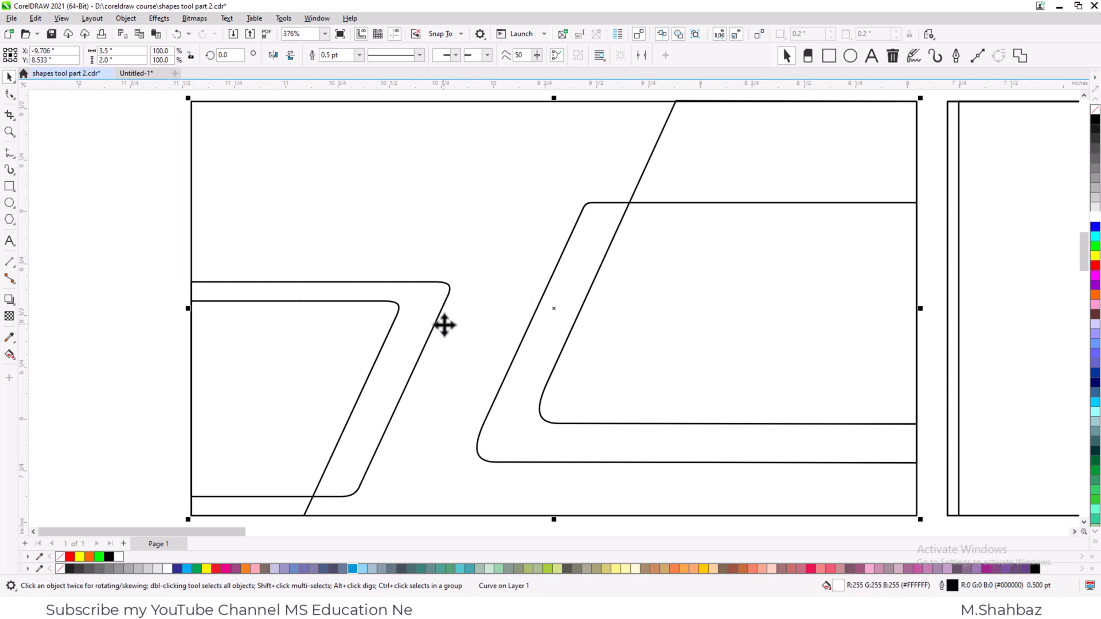
pyautogui.click(360, 310)
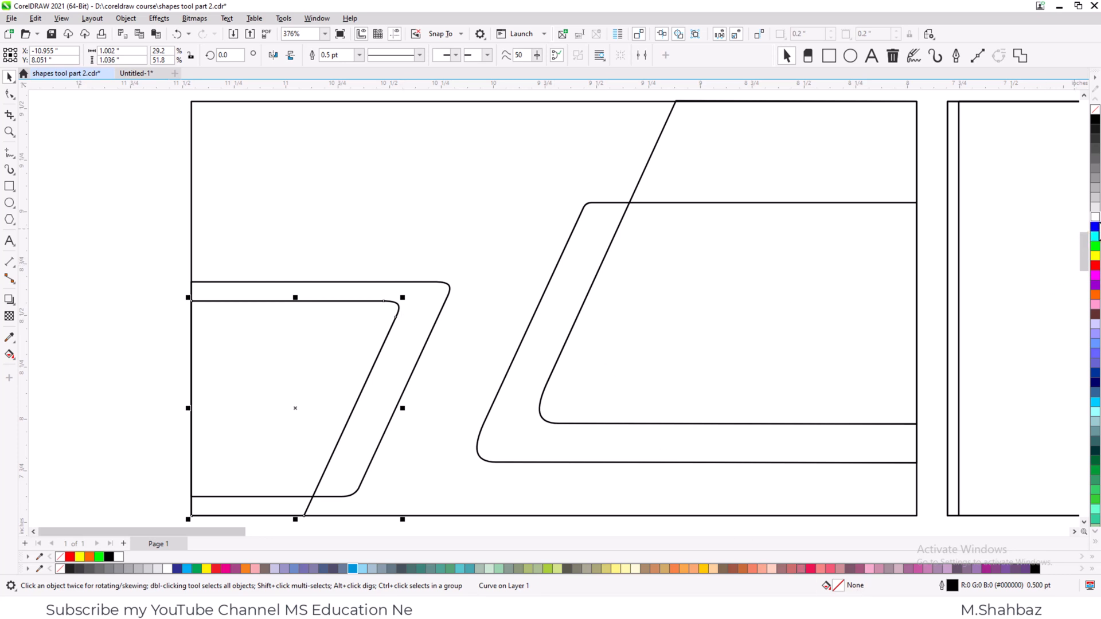
pyautogui.click(1095, 217)
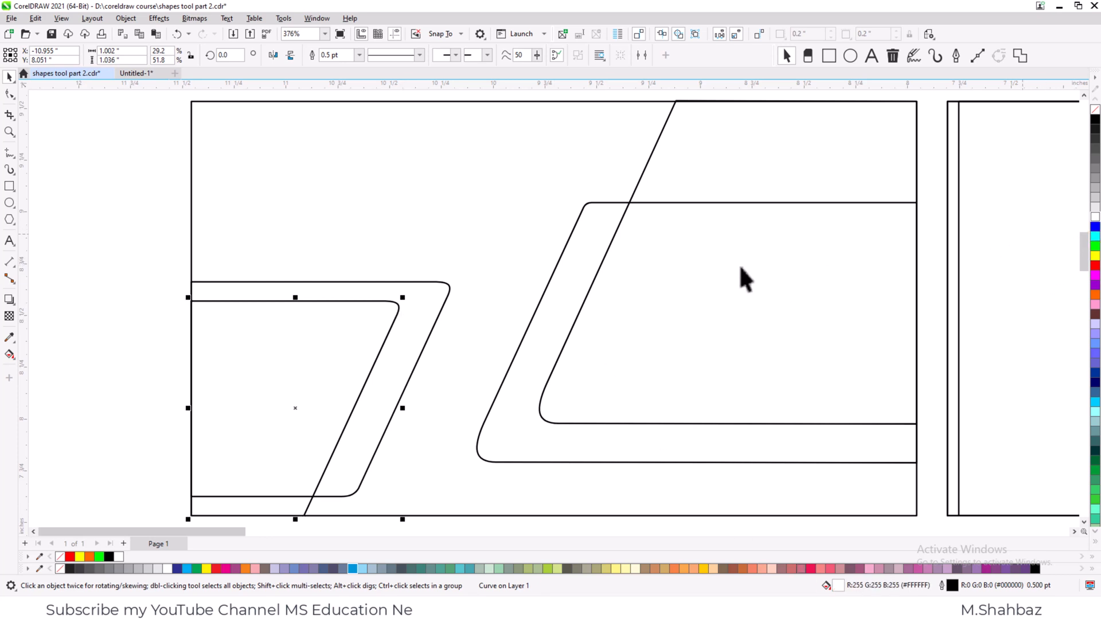
# - Fill the larger slanted shape at the first card's lower left with red and move it back one level
pyautogui.click(442, 299)
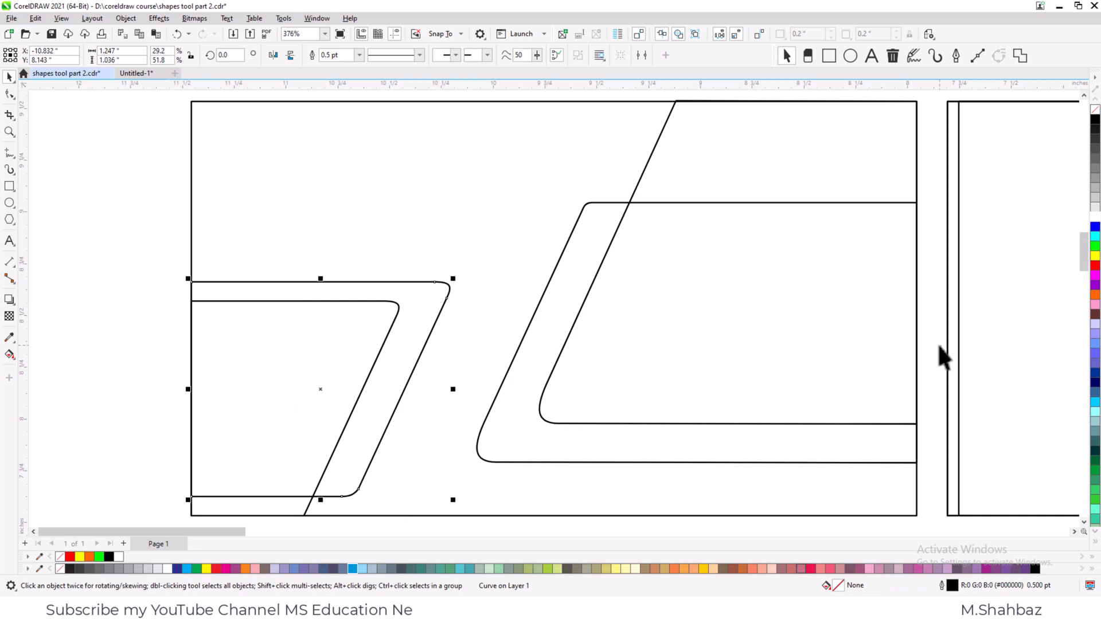
pyautogui.click(1095, 266)
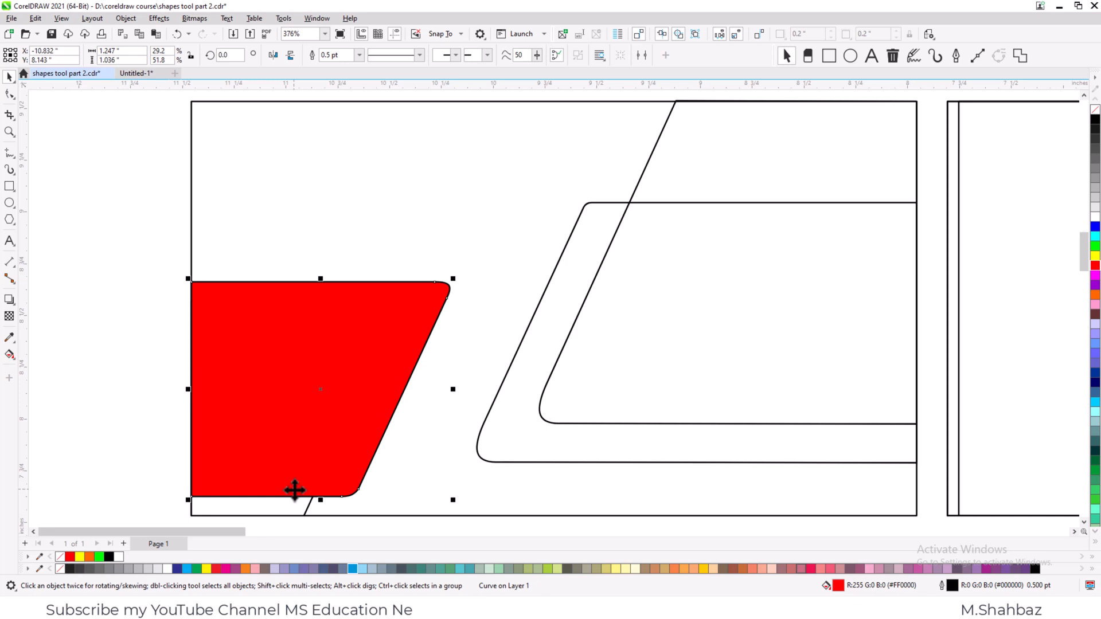
pyautogui.press('F4')
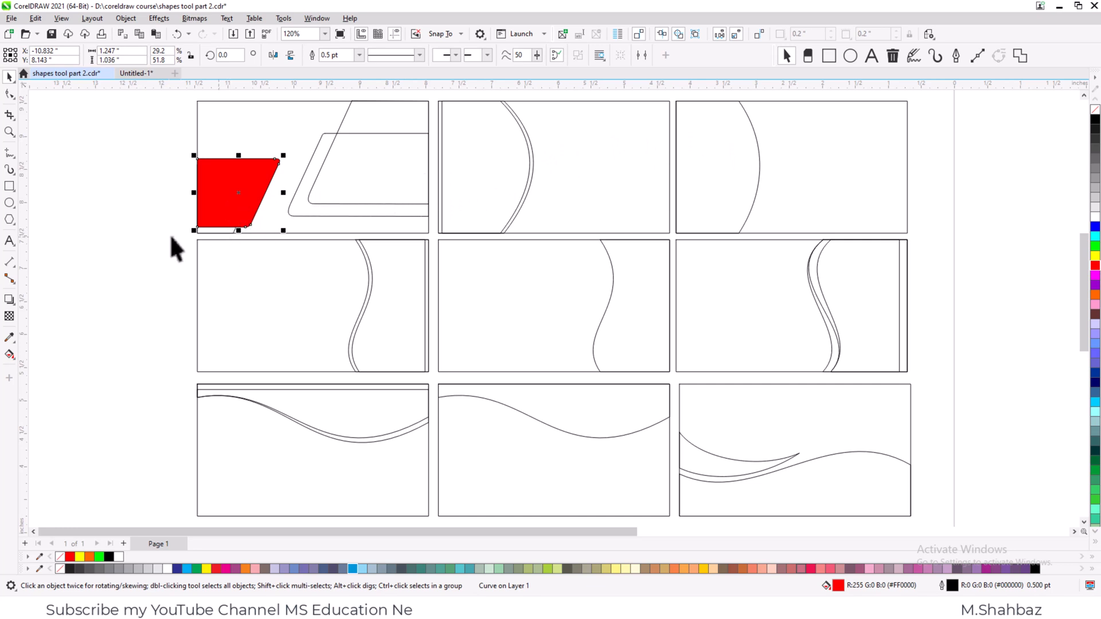
pyautogui.hotkey('ctrl', 'pagedown')
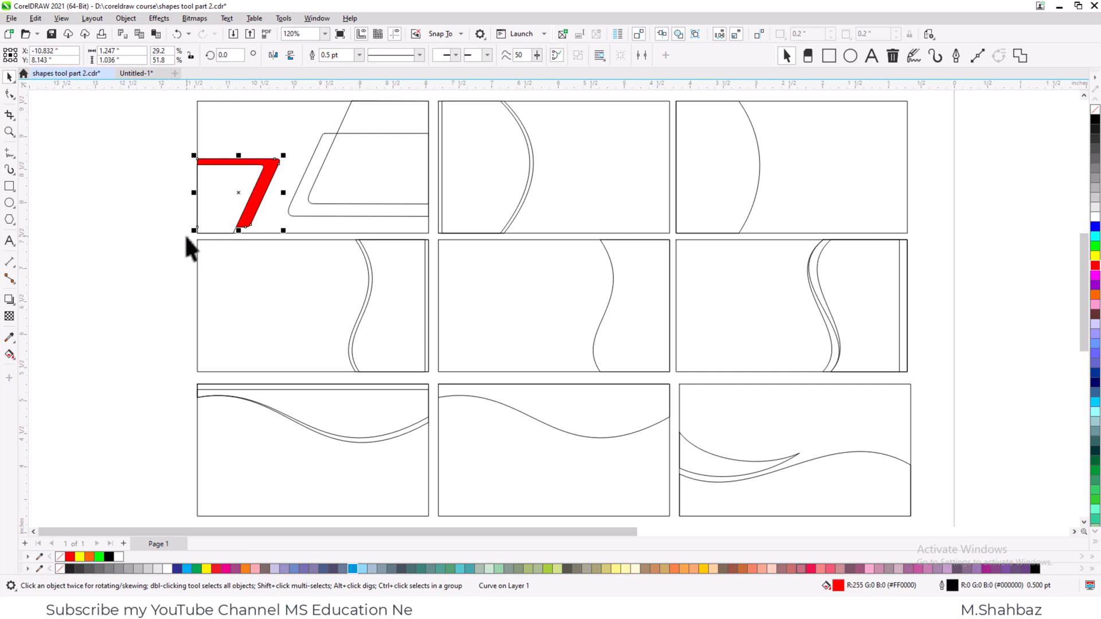
# - Remove the outlines from the red shape and the white shape overlapping it
pyautogui.press('z')
pyautogui.moveTo(179, 98); pyautogui.dragTo(490, 268)
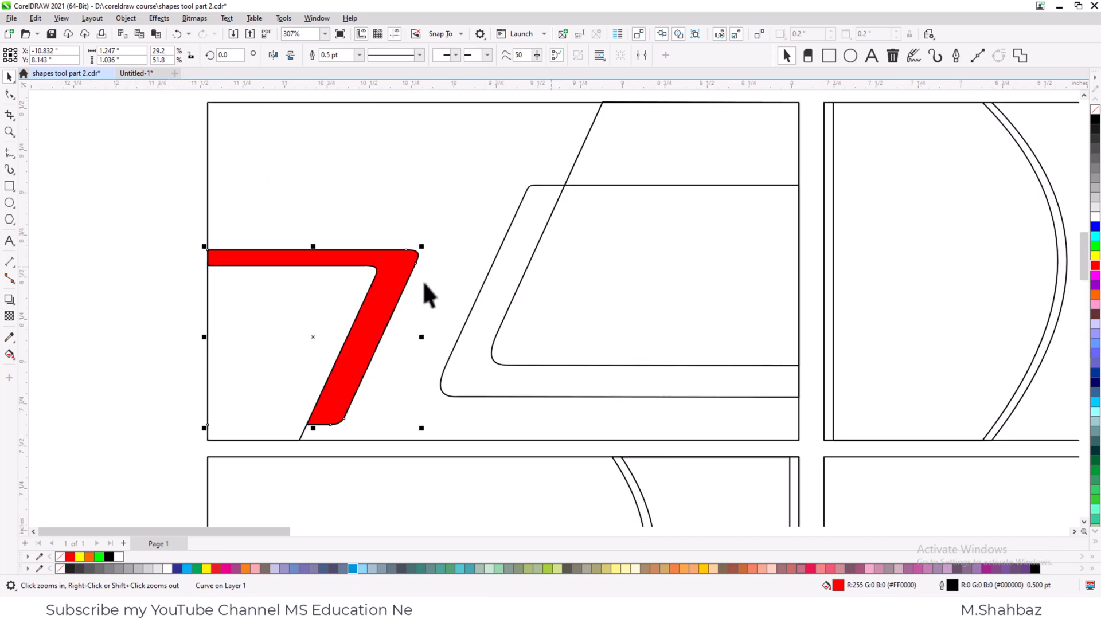
pyautogui.click(329, 311)
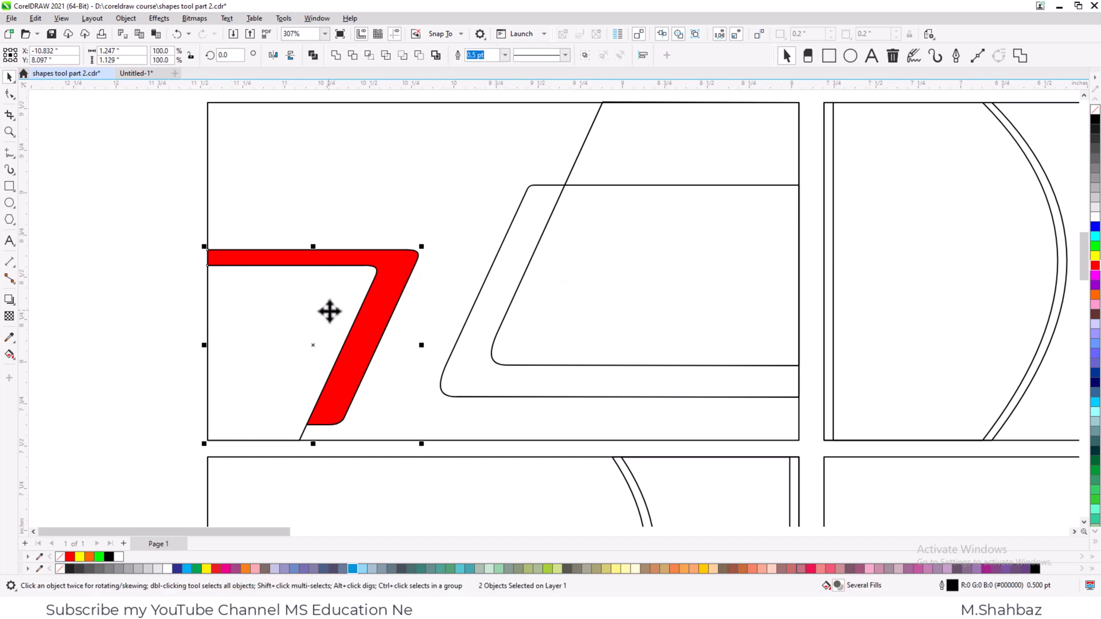
pyautogui.rightClick(1092, 110)
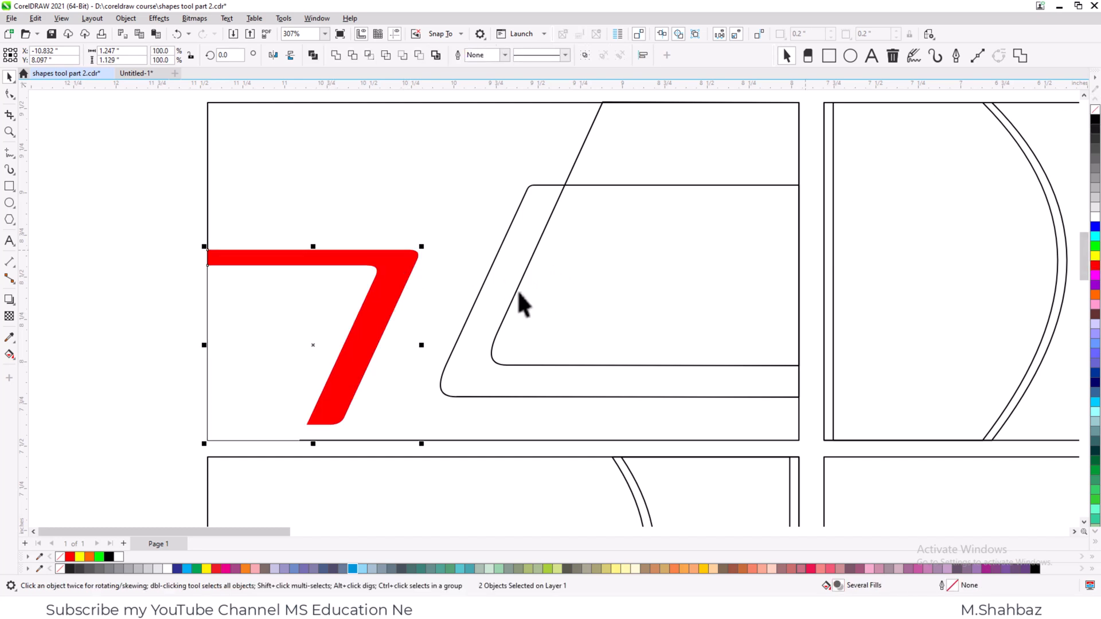
pyautogui.click(174, 299)
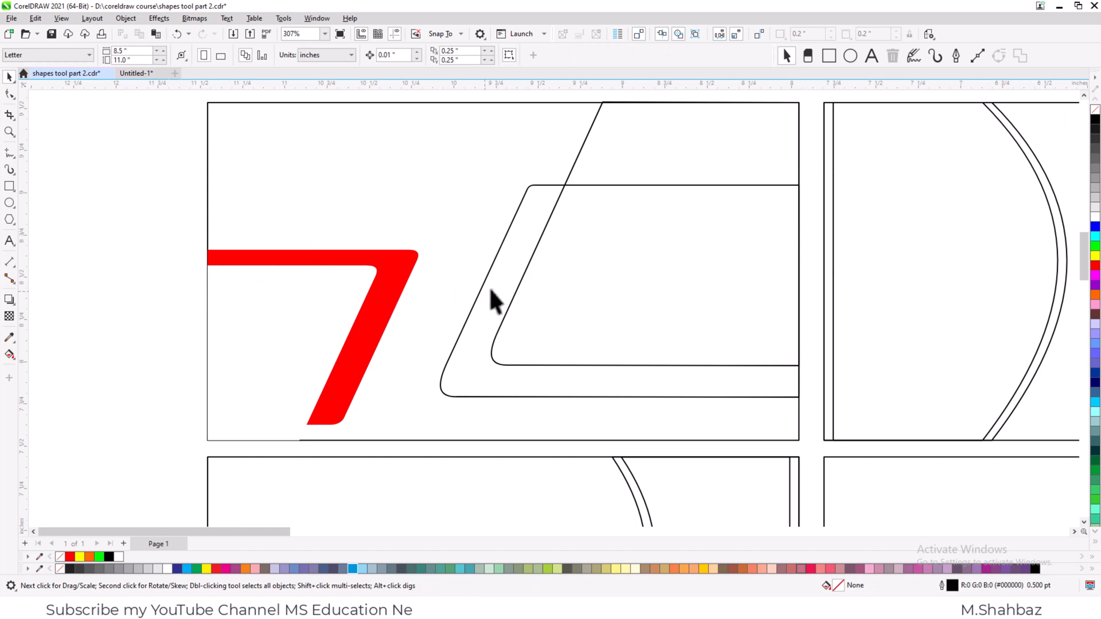
# - Fill the larger slanted shape on the first card's right half with dark grey and the overlapping smaller one with white
pyautogui.click(553, 245)
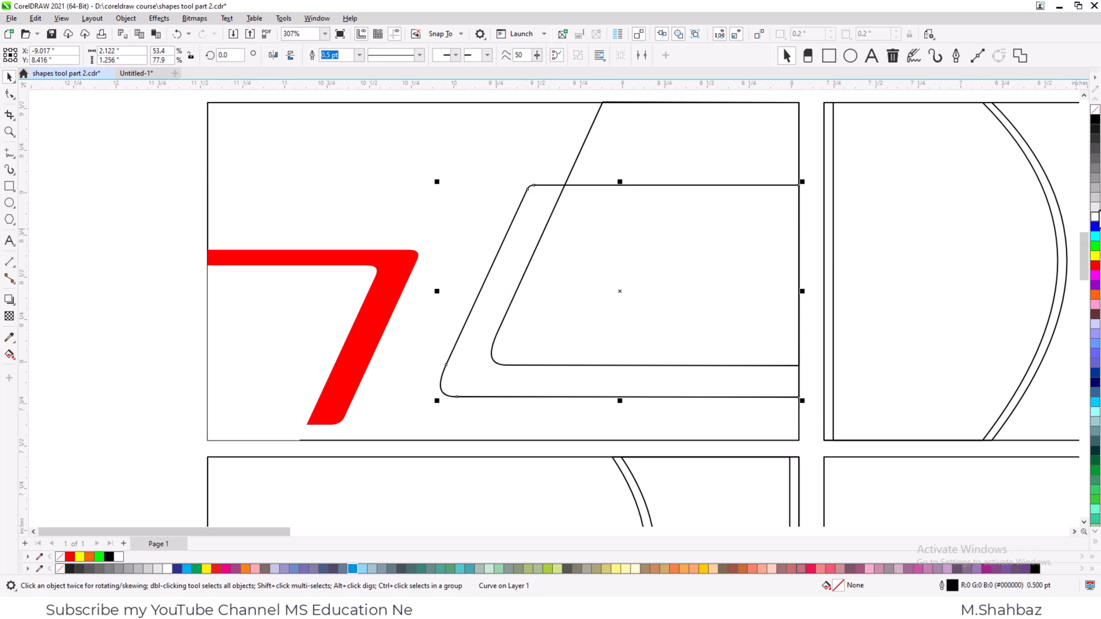
pyautogui.click(1094, 141)
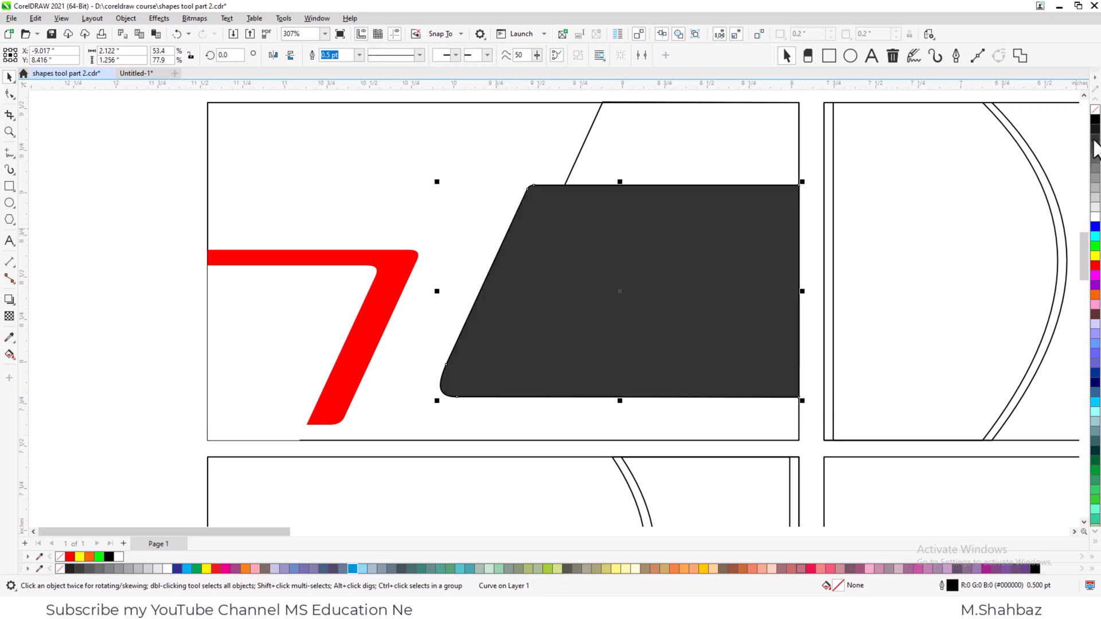
pyautogui.click(600, 127)
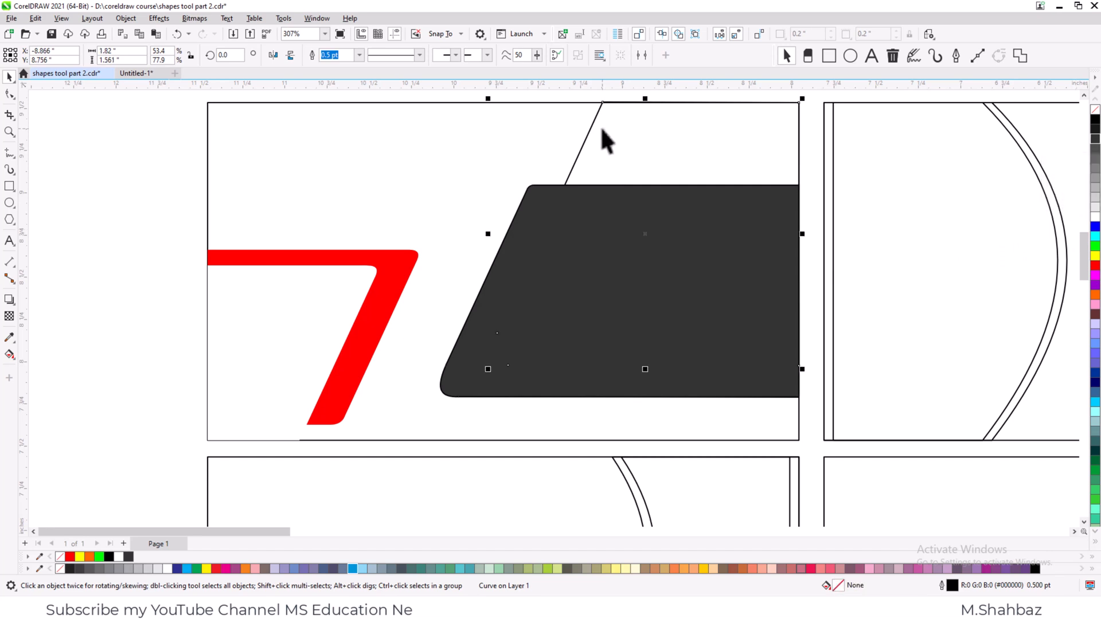
pyautogui.click(1094, 216)
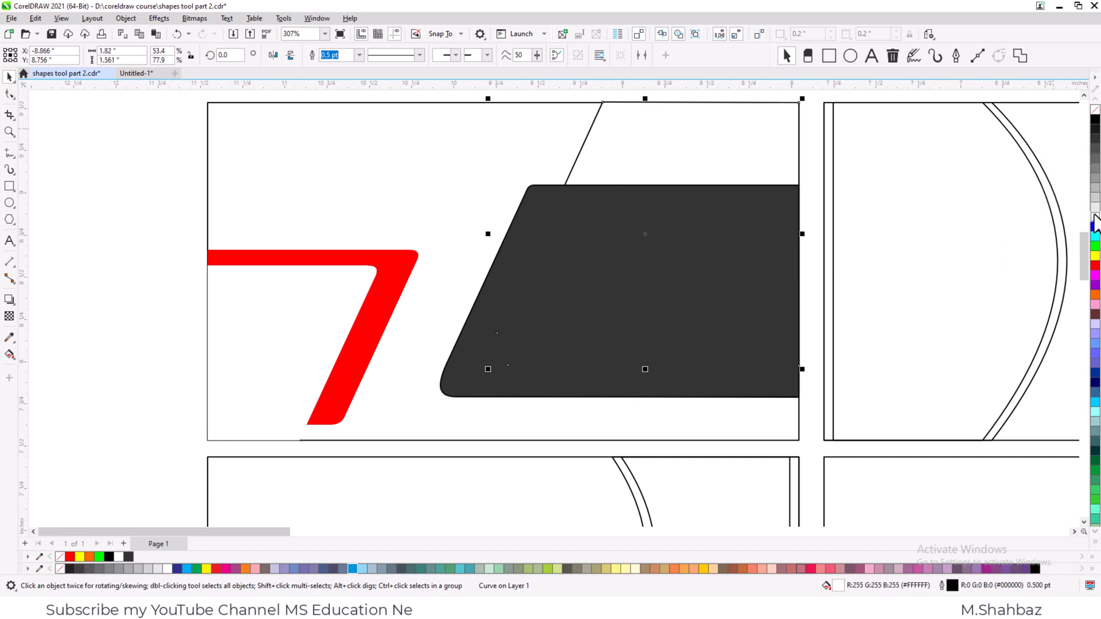
# - Bring the white slanted shape on the card's right half to the front of the layer and remove its outline
pyautogui.click(589, 138)
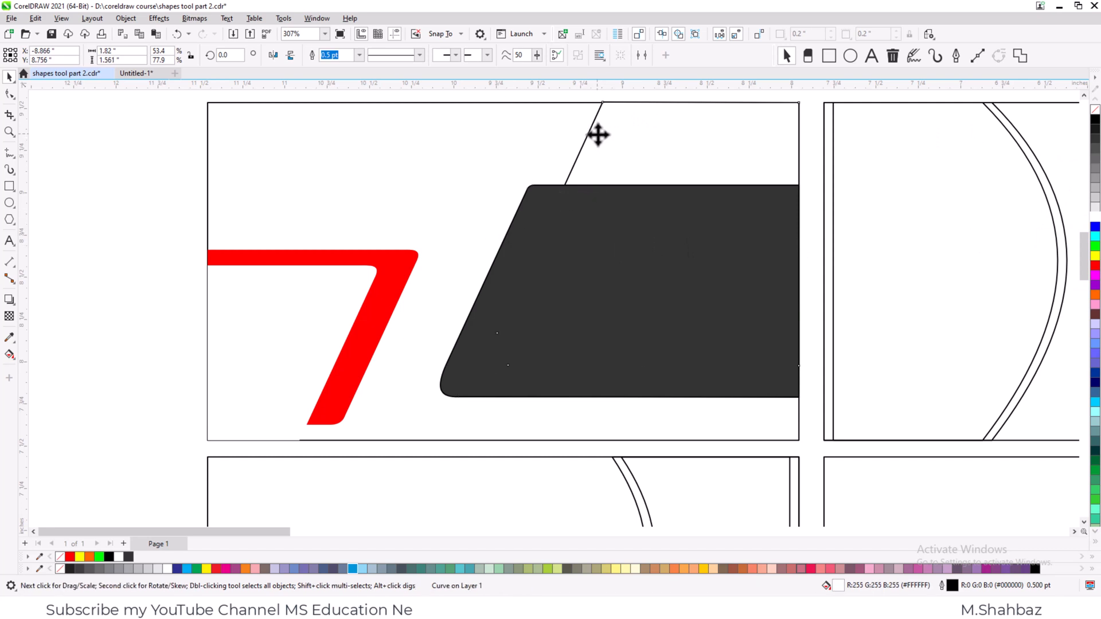
pyautogui.click(596, 146)
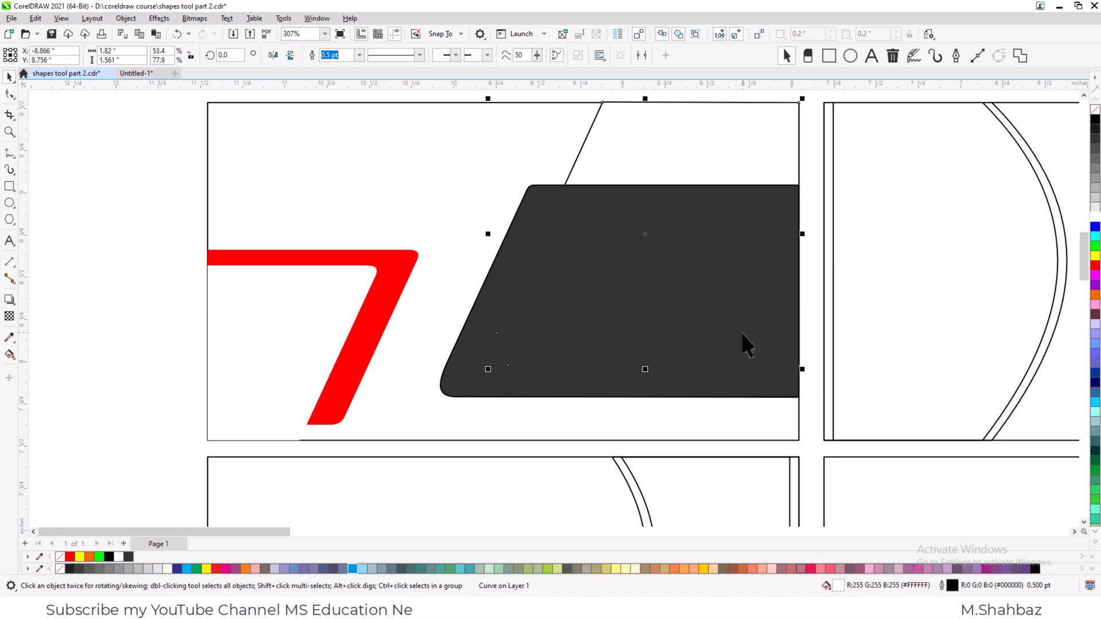
pyautogui.hotkey('shift', 'pageup')
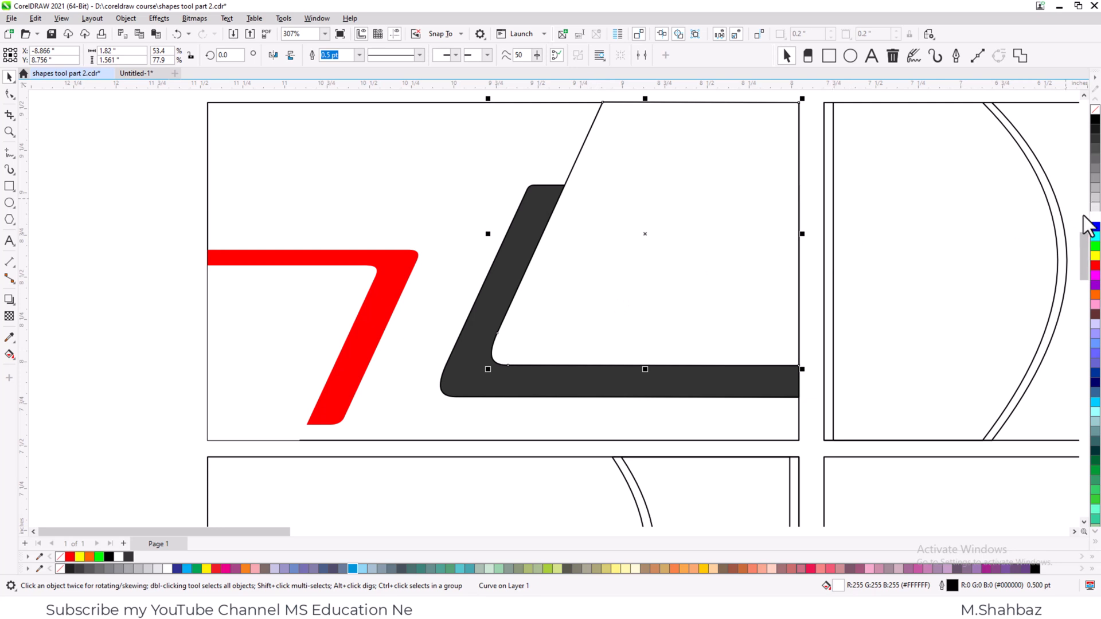
pyautogui.rightClick(1093, 112)
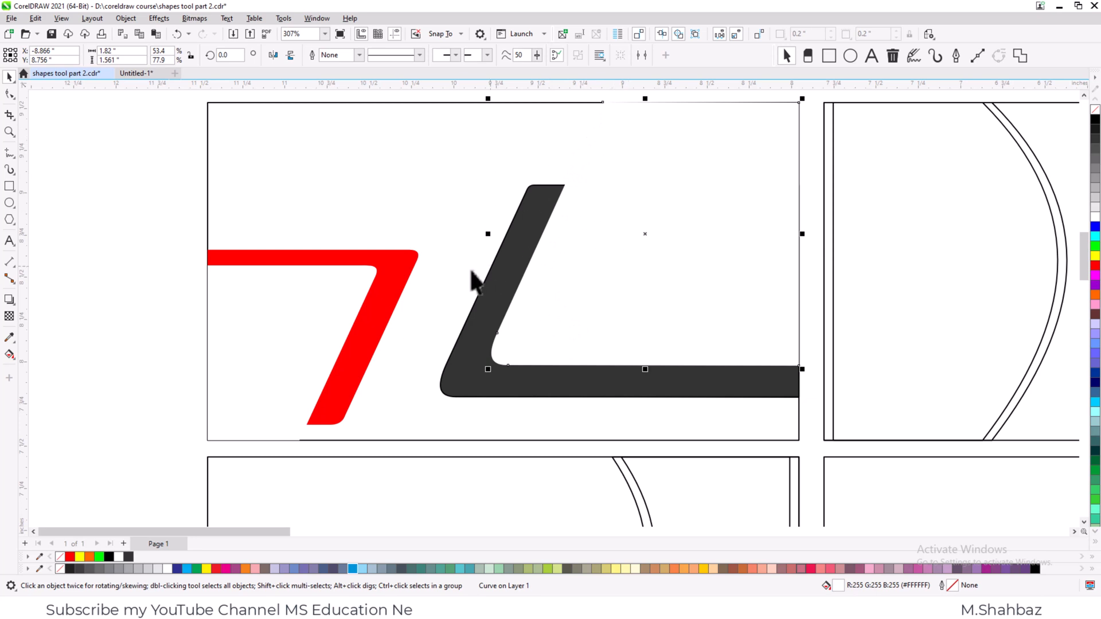
# - Add a drop shadow to the white slanted shape on the card's right half with the Shadow tool
pyautogui.click(8, 299)
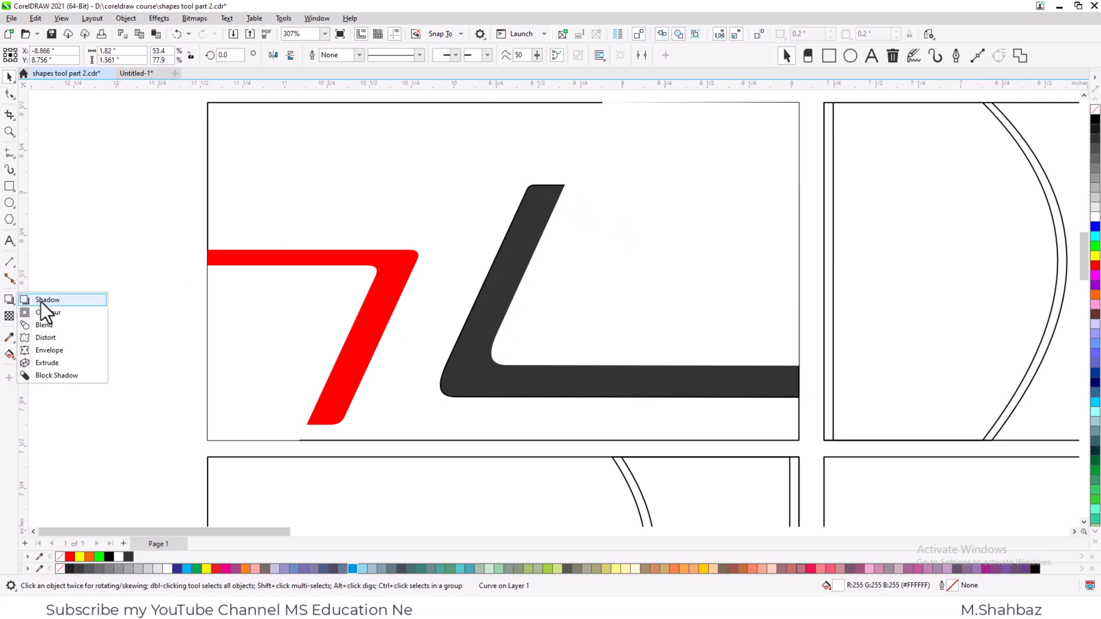
pyautogui.click(40, 300)
pyautogui.moveTo(644, 234); pyautogui.dragTo(554, 218)
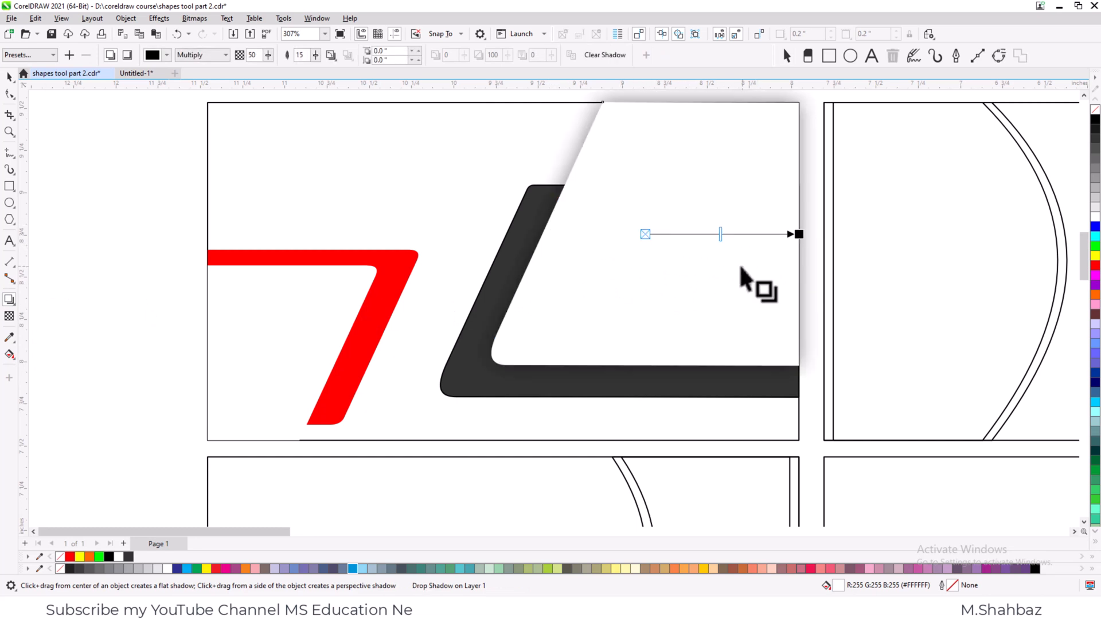
# - Apply the Flat Top Right preset to the white shape's shadow and bring the shadow back to a zero offset
pyautogui.click(50, 54)
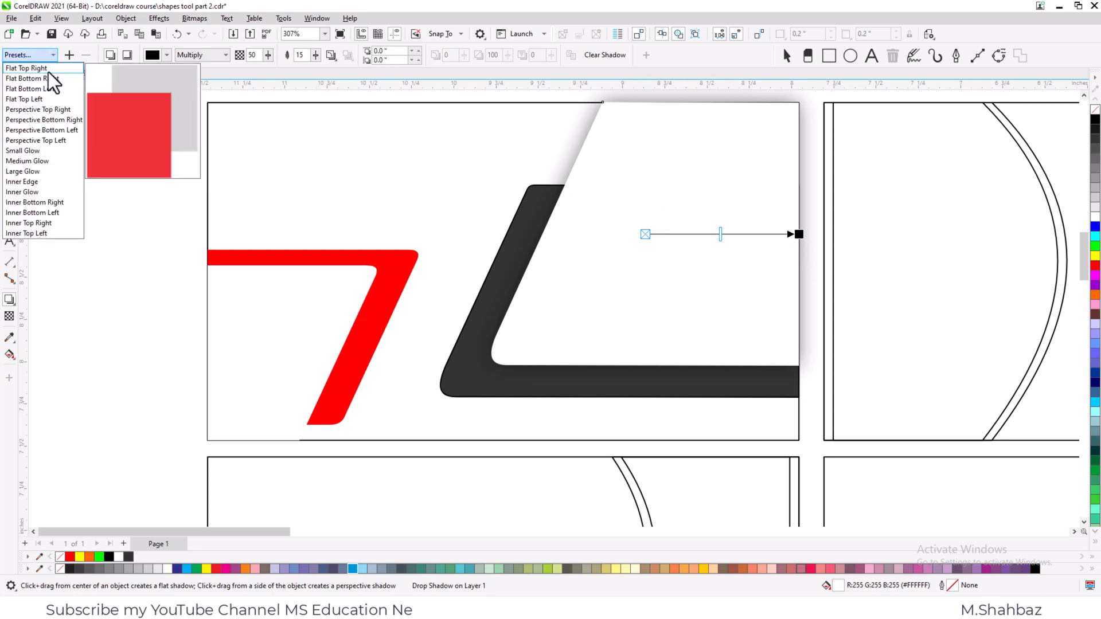
pyautogui.click(29, 68)
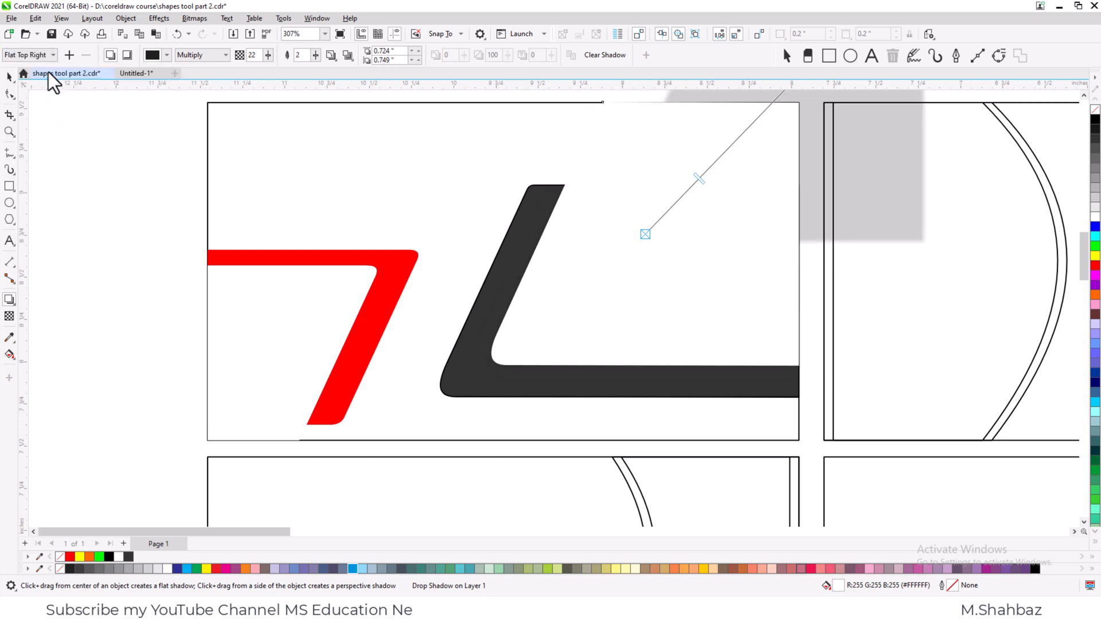
pyautogui.click(1083, 96)
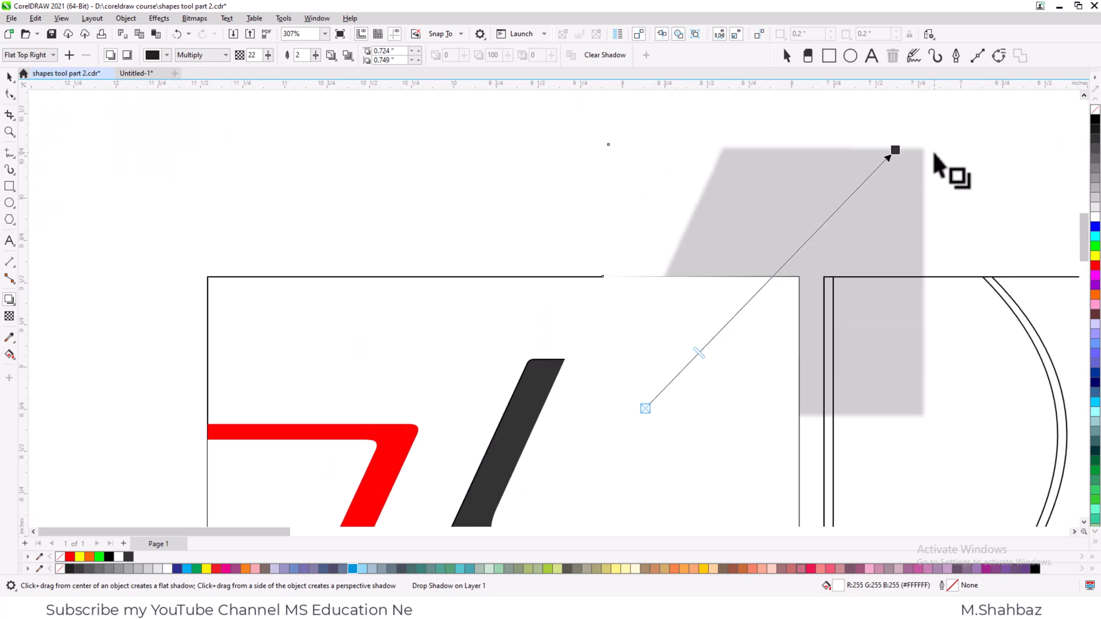
pyautogui.moveTo(894, 150); pyautogui.dragTo(619, 317)
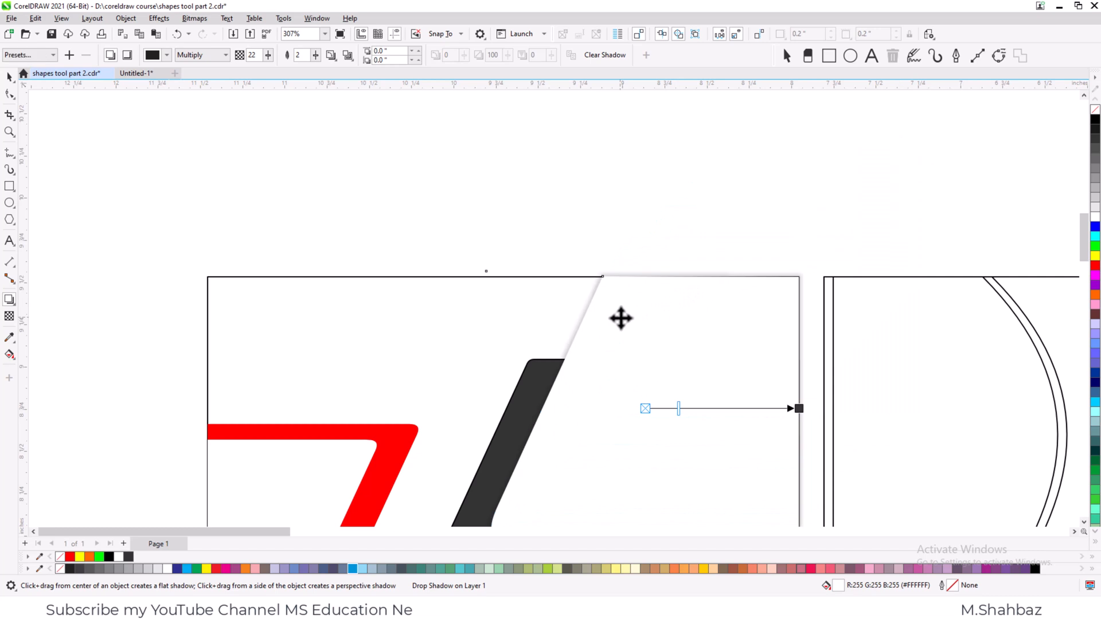
# - Set the opacity of the white shape's drop shadow to 28
pyautogui.moveTo(748, 417); pyautogui.dragTo(687, 412)
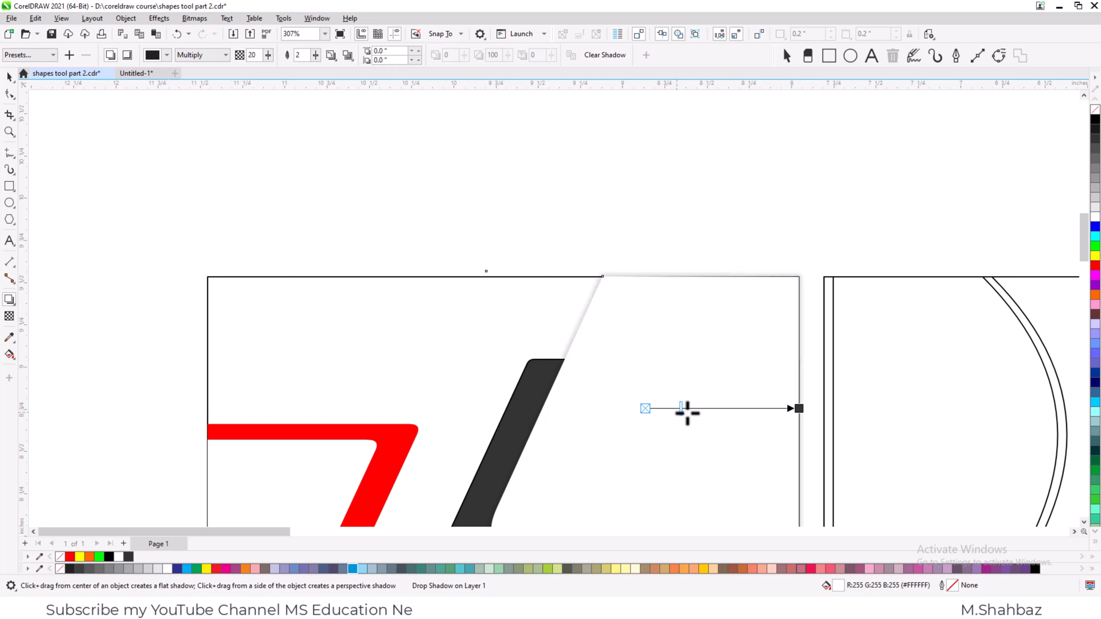
pyautogui.press('space')
pyautogui.click(630, 239)
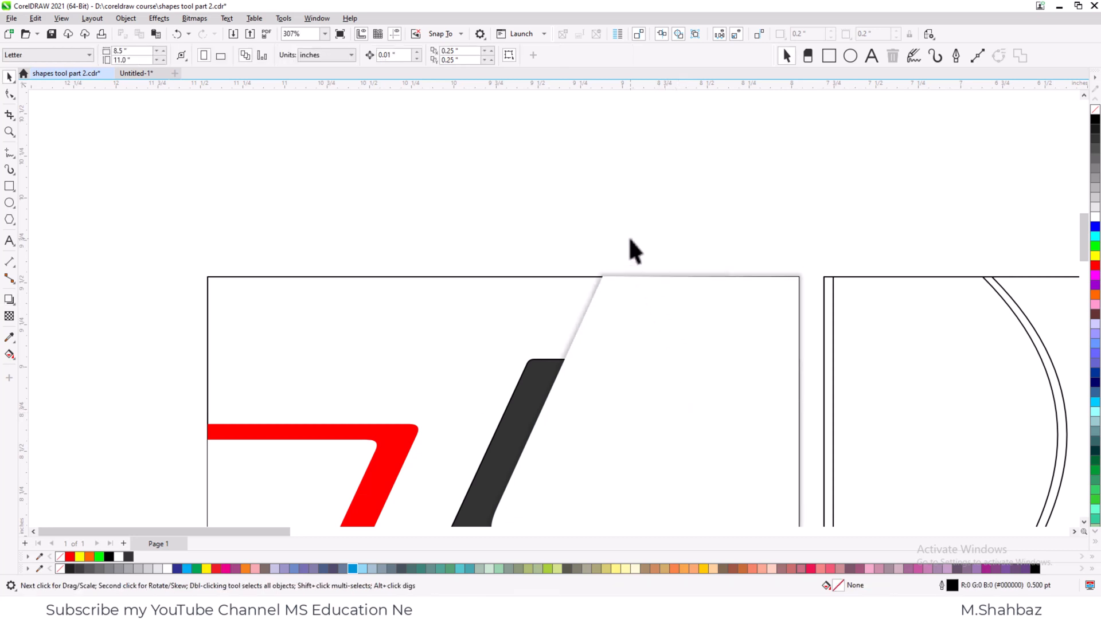
# - Undo the shadow adjustments and the drop shadow itself on the white slanted shape
pyautogui.press('F4')
pyautogui.press('z')
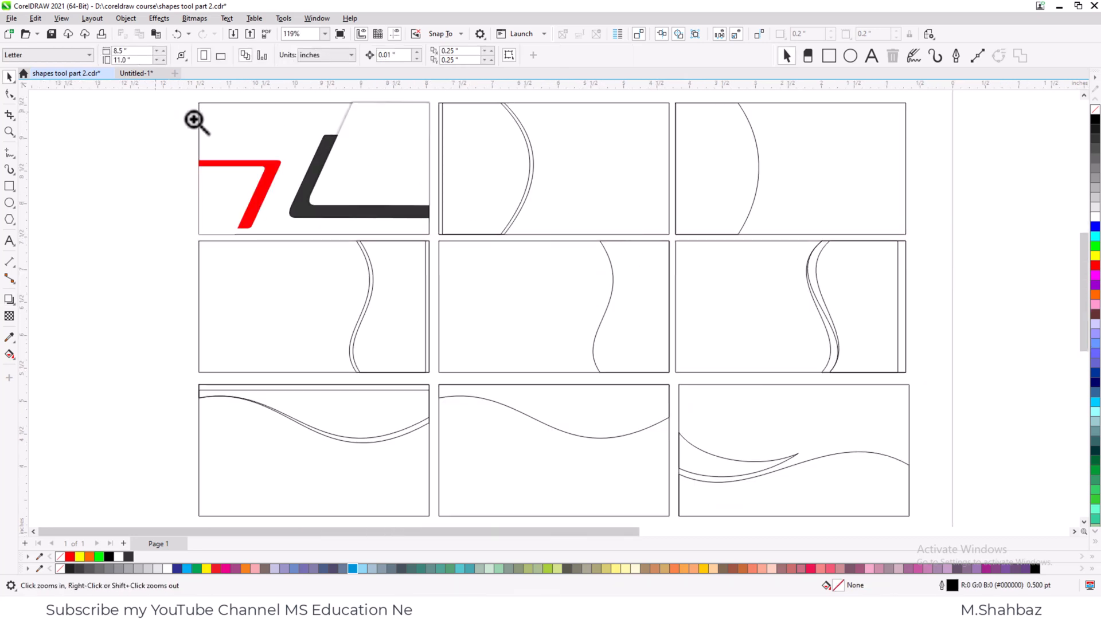
pyautogui.moveTo(153, 109); pyautogui.dragTo(717, 268)
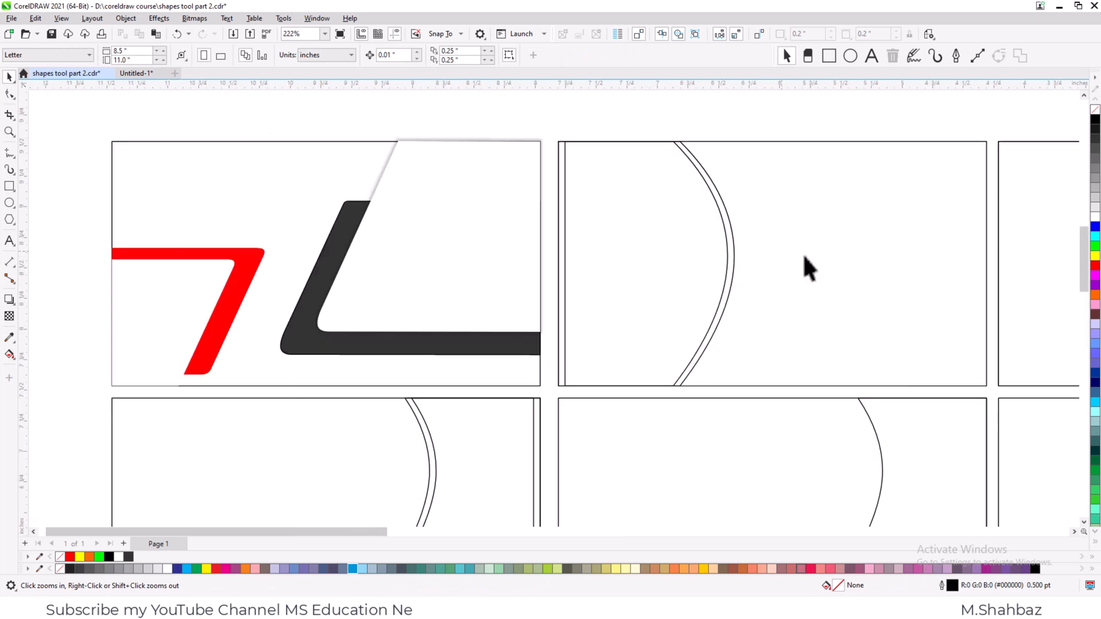
pyautogui.click(404, 204)
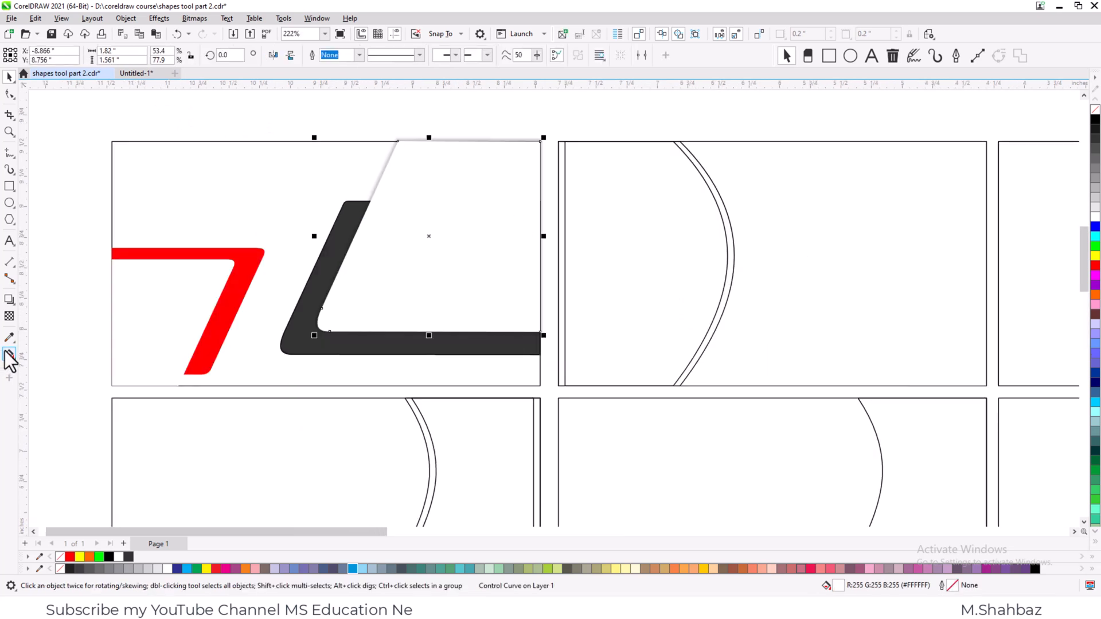
pyautogui.click(9, 301)
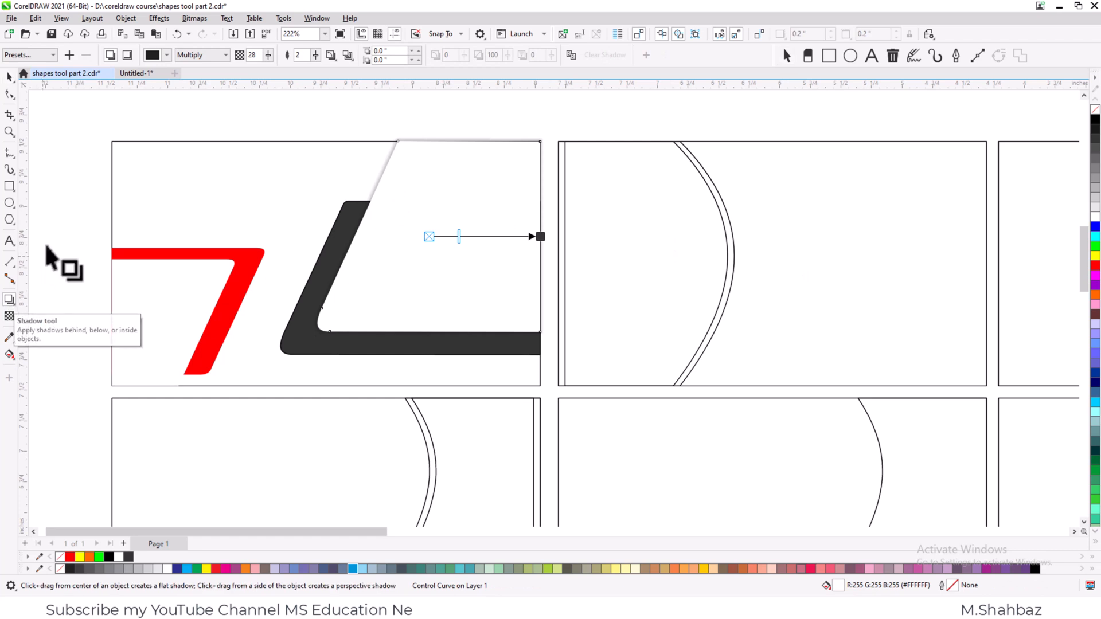
pyautogui.click(9, 78)
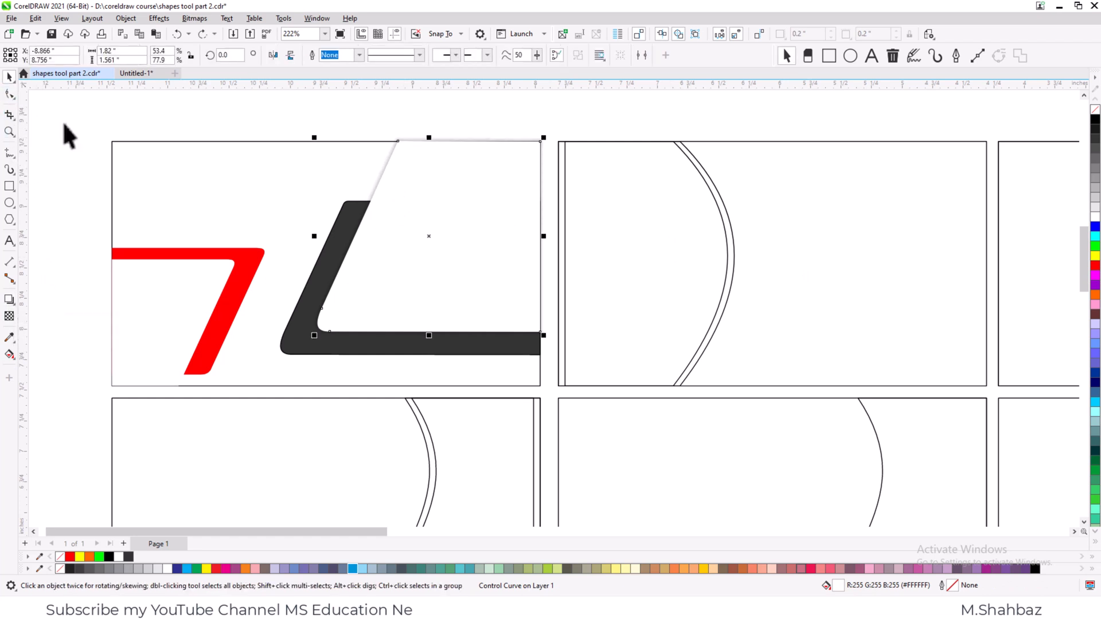
pyautogui.hotkey('ctrl', 'z')
pyautogui.hotkey('ctrl', 'z')
pyautogui.hotkey('ctrl', 'z')
pyautogui.hotkey('ctrl', 'z')
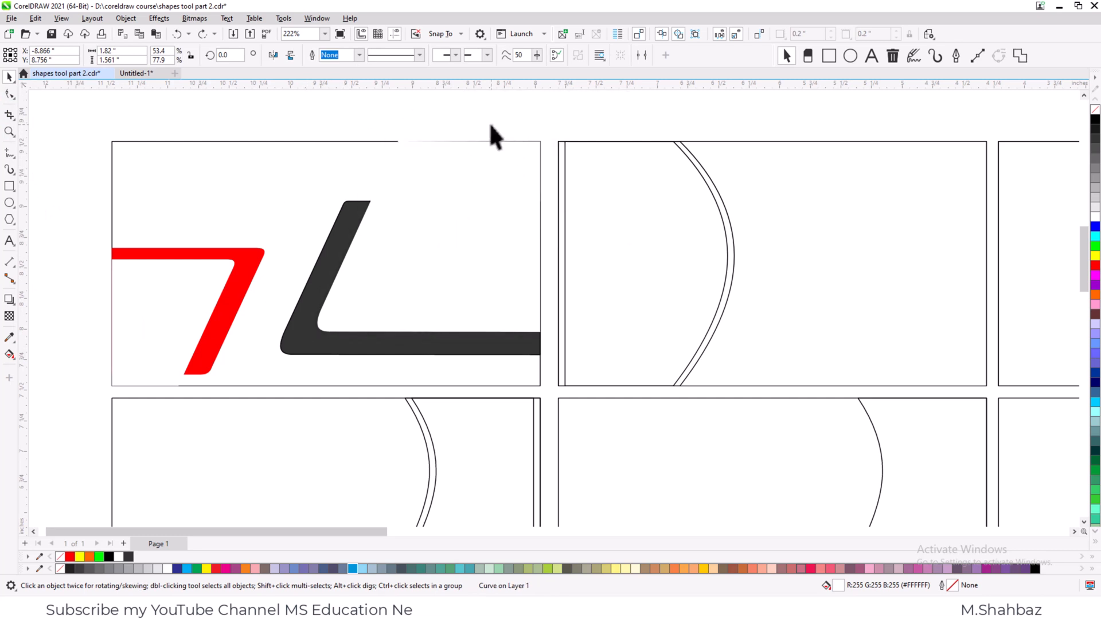
# - Fill the second card's background rectangle with dark grey #1A1A1A and send it to the back of the stacking order
pyautogui.click(489, 123)
pyautogui.scroll(-1, 493, 130)
pyautogui.press('F2')
pyautogui.moveTo(494, 115); pyautogui.dragTo(914, 349)
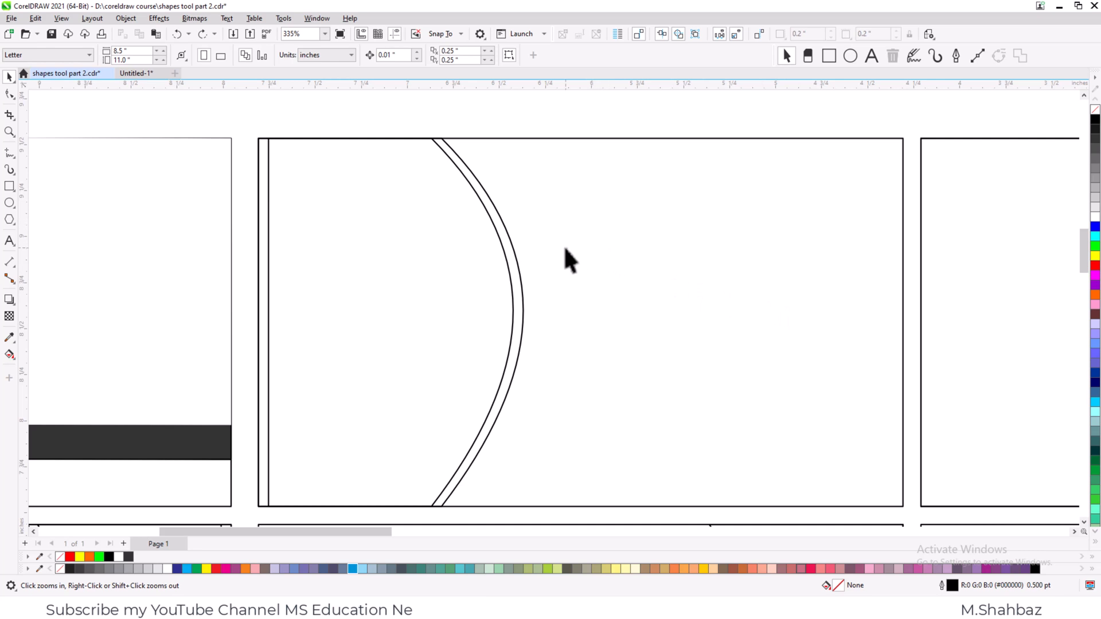
pyautogui.press('space')
pyautogui.click(728, 310)
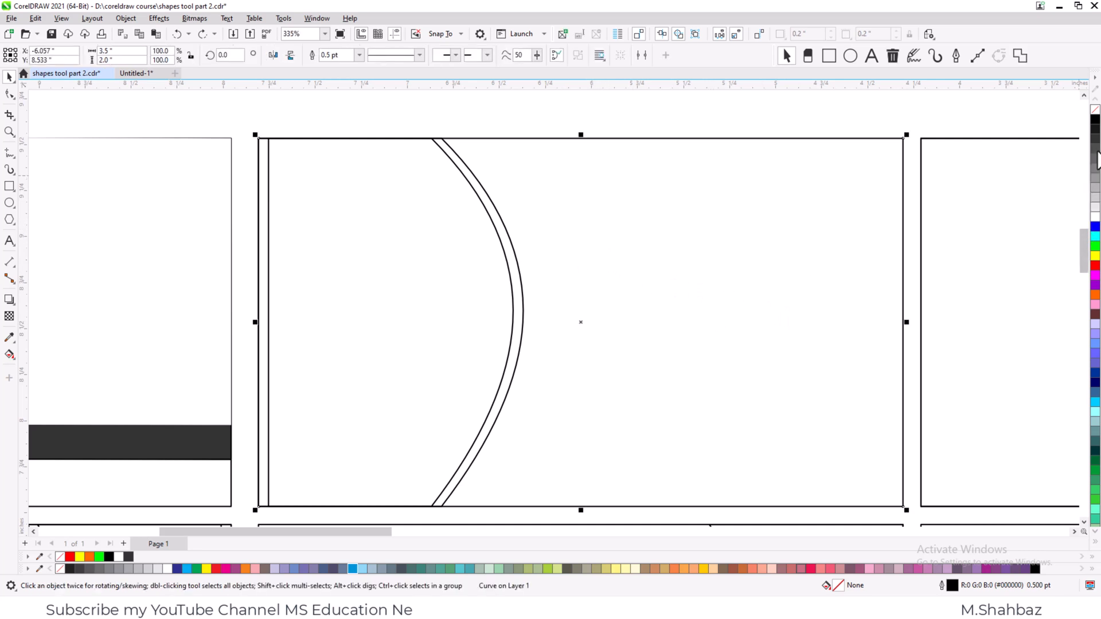
pyautogui.click(1094, 138)
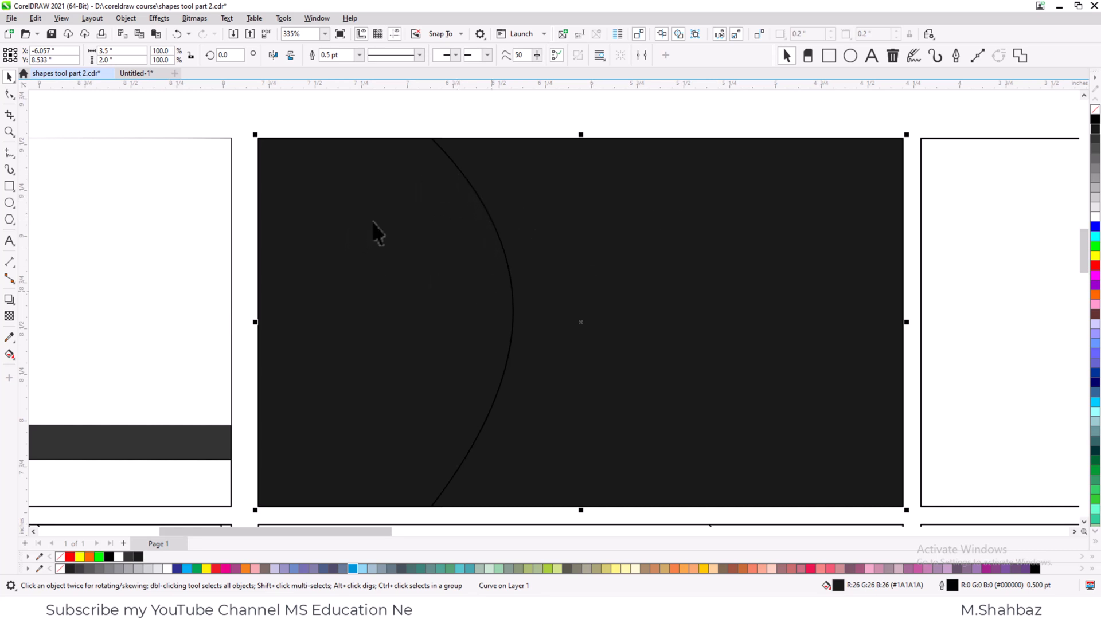
pyautogui.click(553, 112)
pyautogui.click(673, 202)
pyautogui.hotkey('shift', 'pagedown')
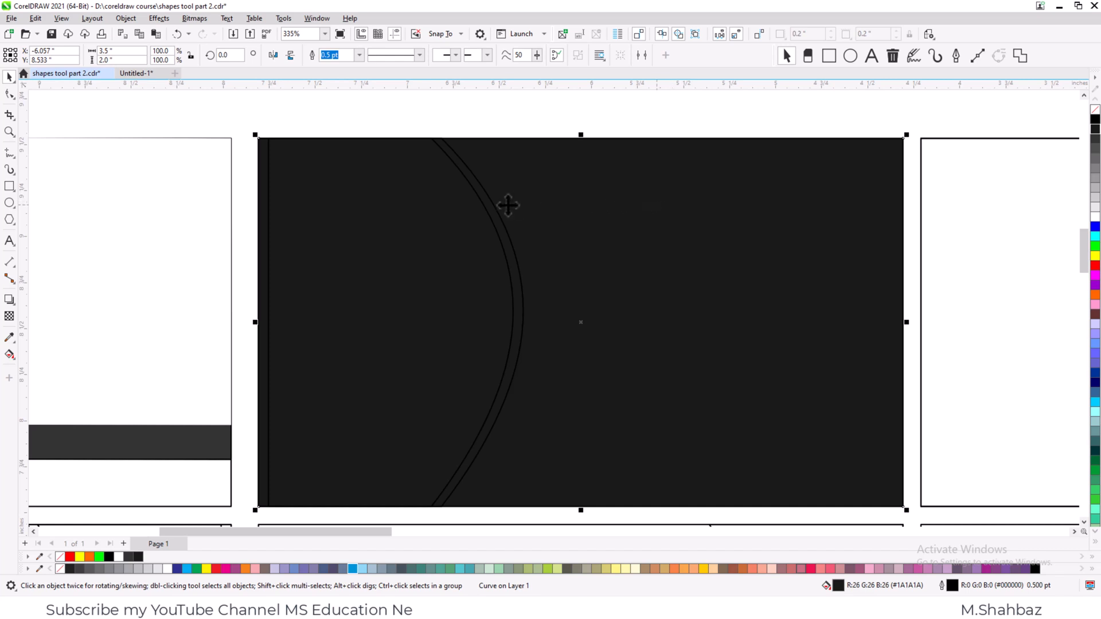
# - Fill the second card's front curved shape with orange #FF6600 and the offset curve behind it with light orange-yellow #FFCC41
pyautogui.click(490, 224)
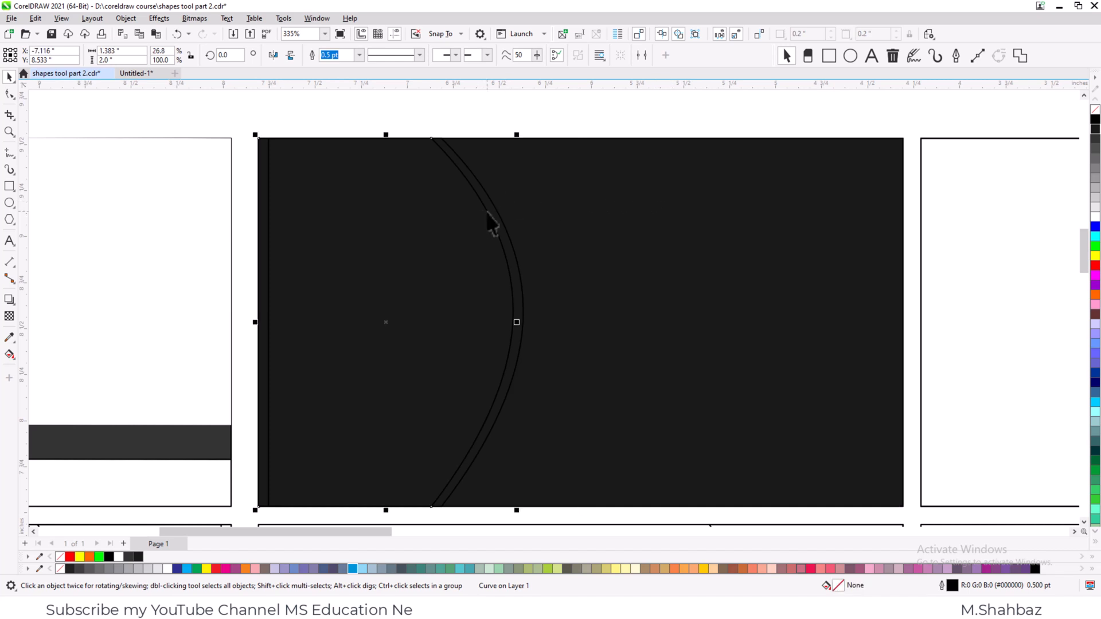
pyautogui.click(1095, 295)
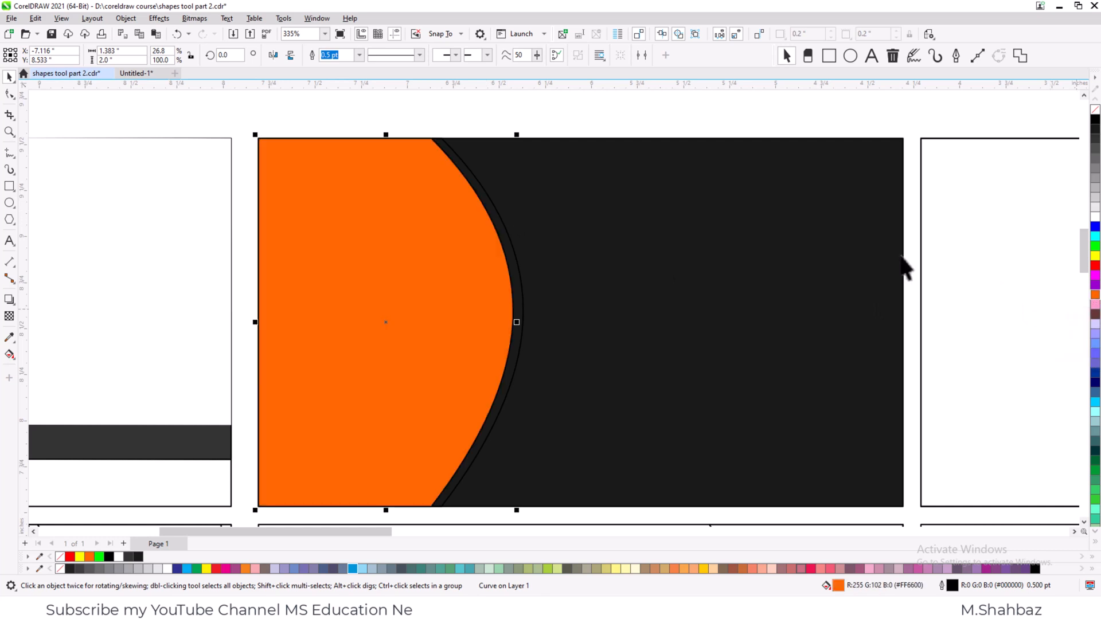
pyautogui.click(489, 197)
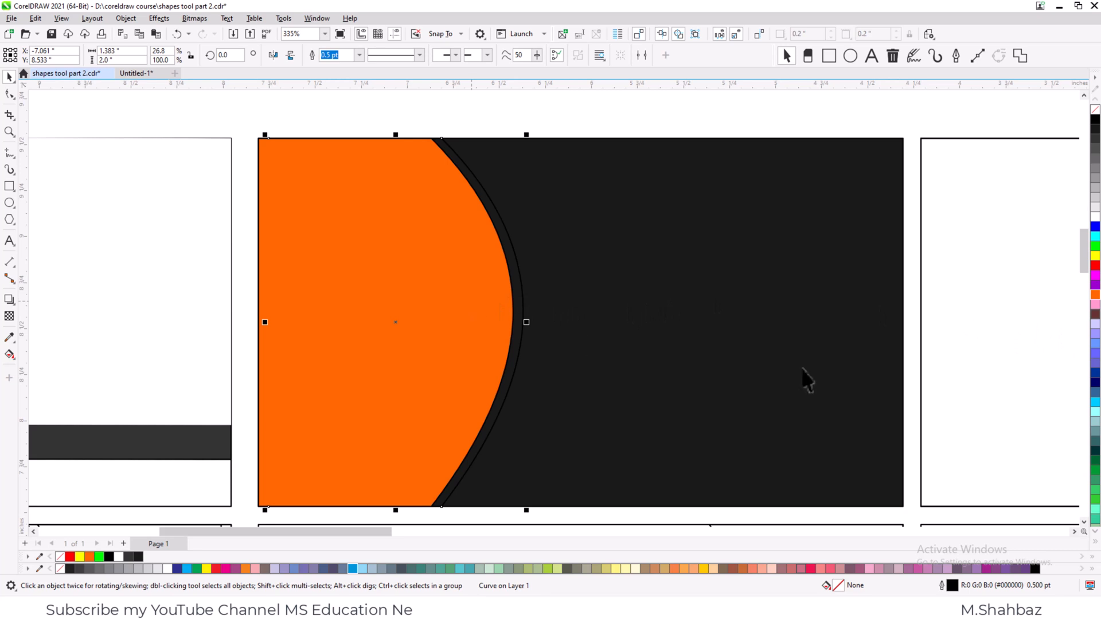
pyautogui.click(1093, 298)
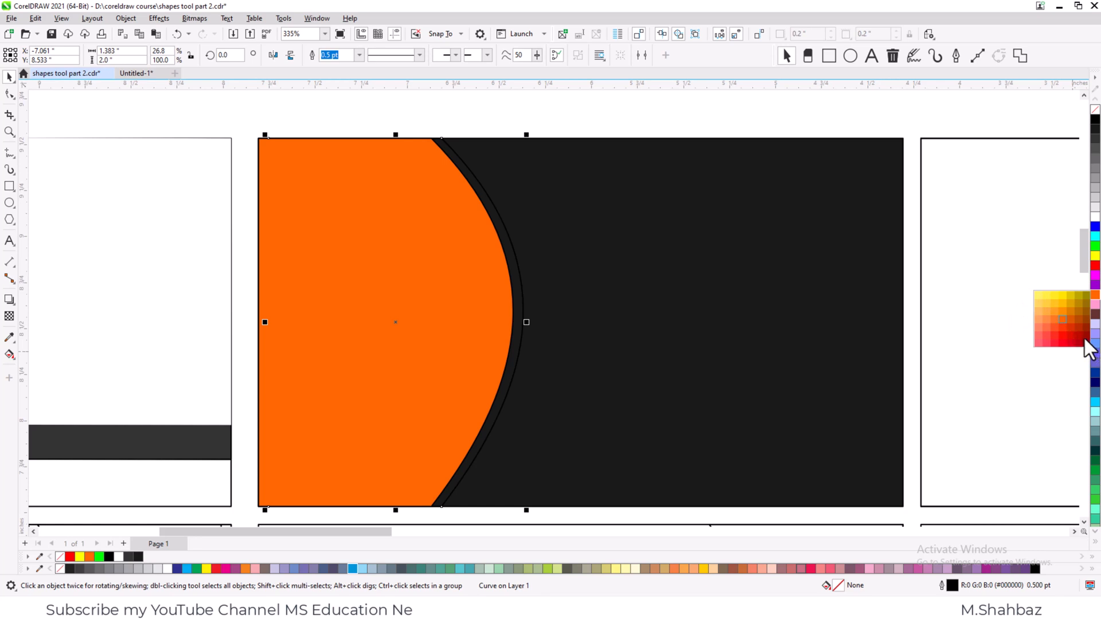
pyautogui.click(1048, 305)
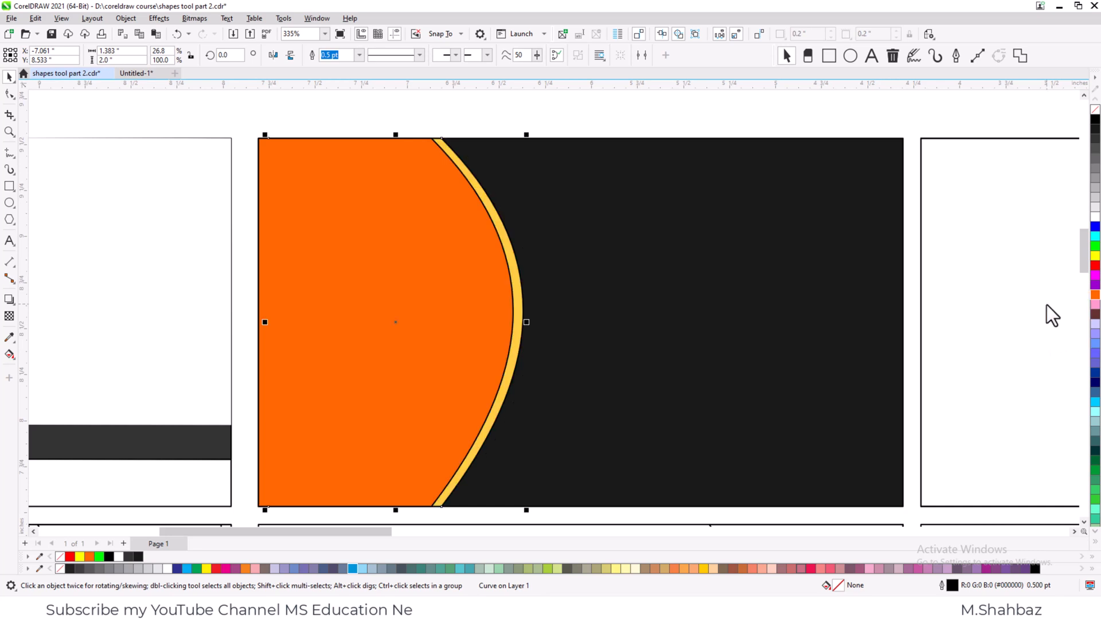
pyautogui.click(484, 123)
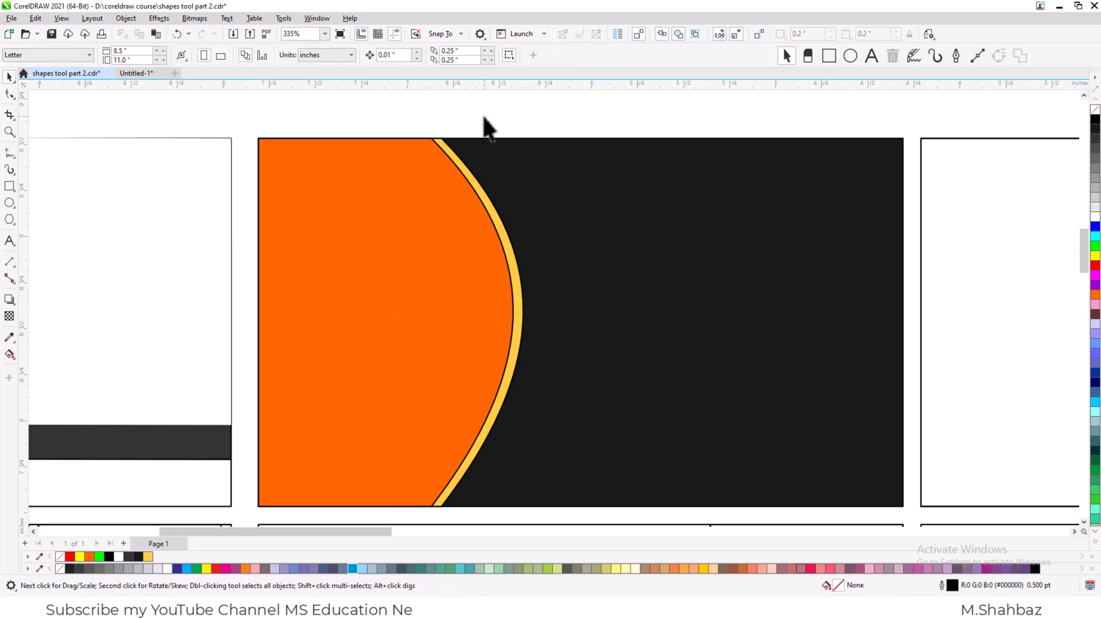
# - Remove the outlines from the orange and yellow curved shapes on the second card
pyautogui.click(442, 242)
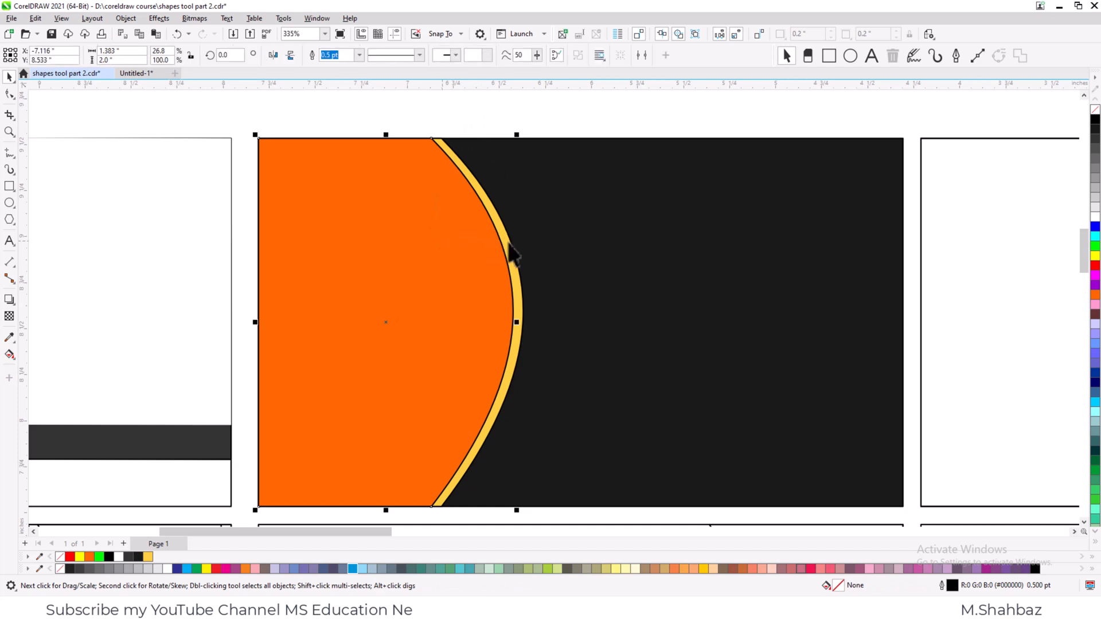
pyautogui.rightClick(1094, 110)
pyautogui.click(683, 125)
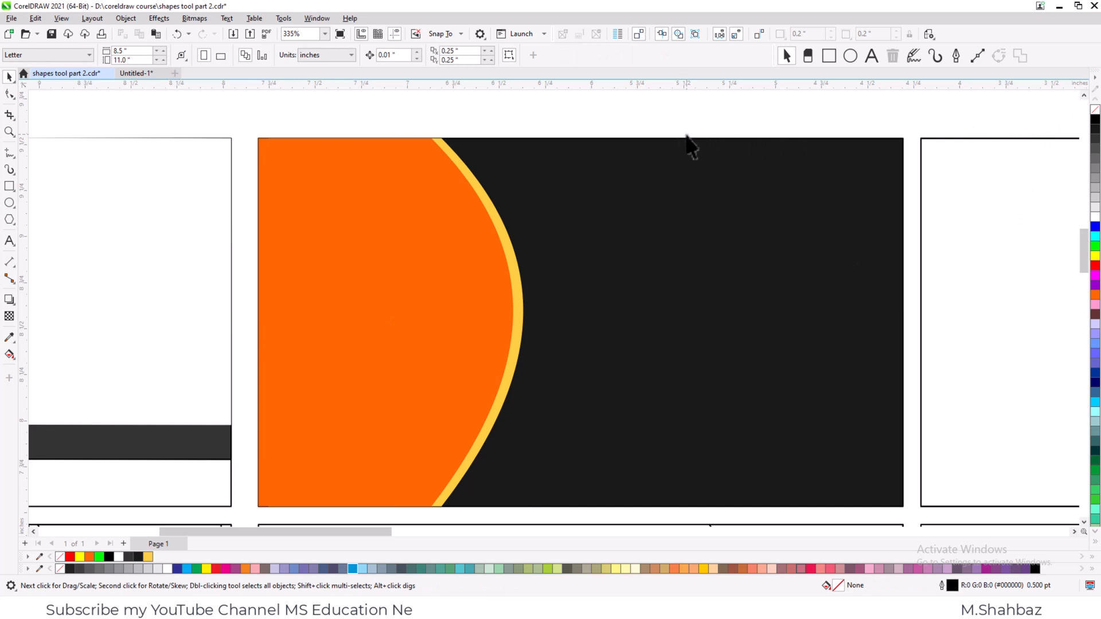
# - Delete the unfilled third card in the first row, including its curve
pyautogui.scroll(-2, 690, 146)
pyautogui.scroll(-1, 737, 167)
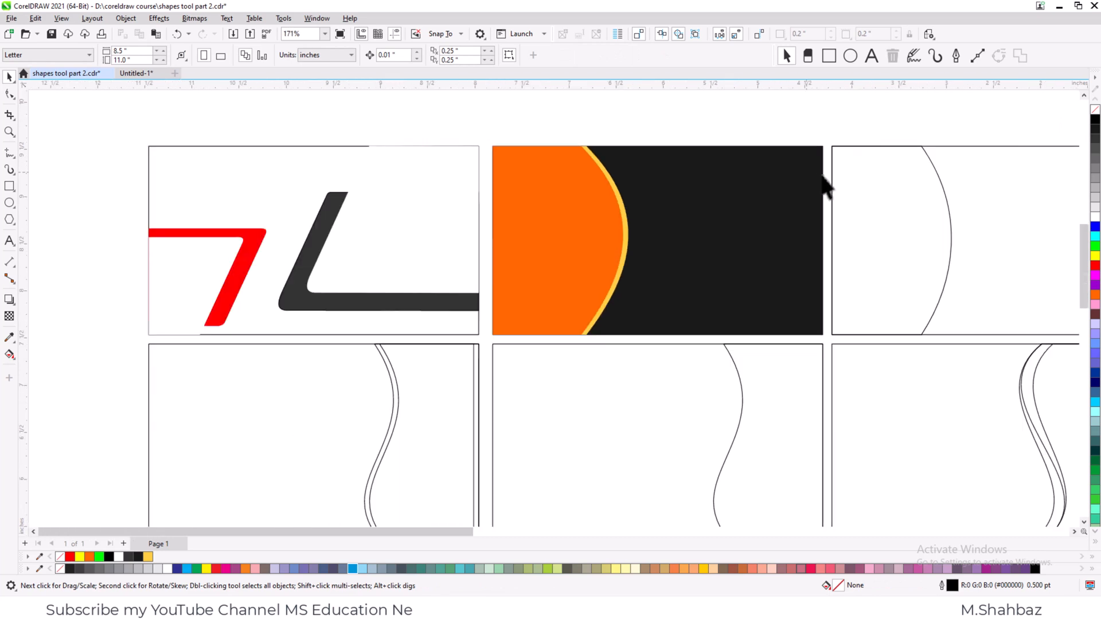
pyautogui.press('F2')
pyautogui.moveTo(528, 132); pyautogui.dragTo(1096, 350)
pyautogui.moveTo(929, 160); pyautogui.dragTo(474, 408)
pyautogui.press('Delete')
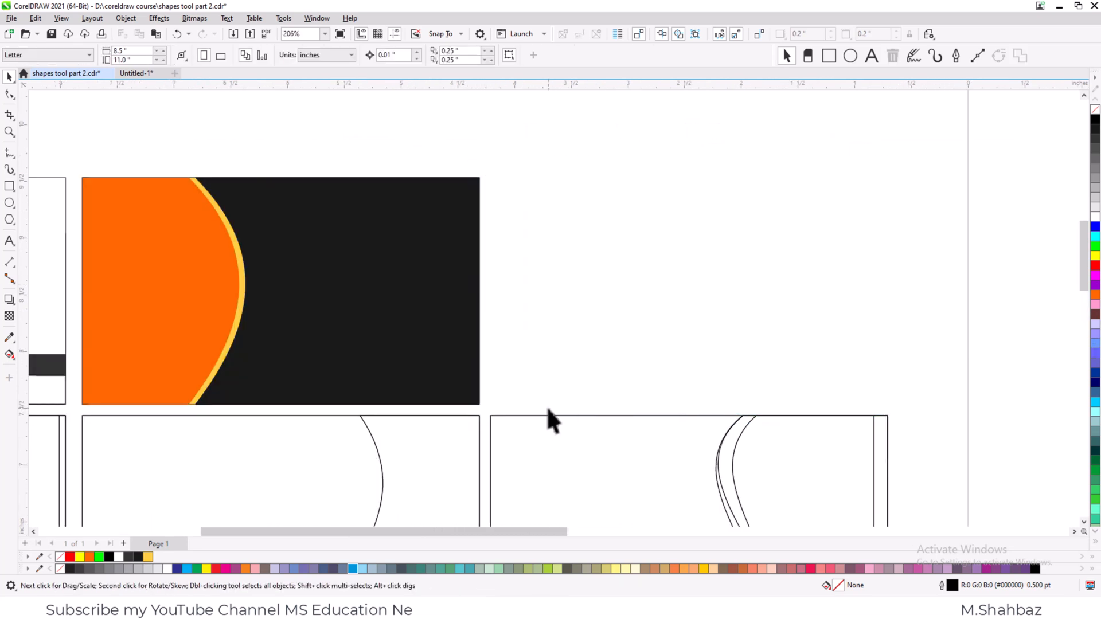
# - Fill the background rectangle of the third card in the second row with dark grey #333333
pyautogui.press('F4')
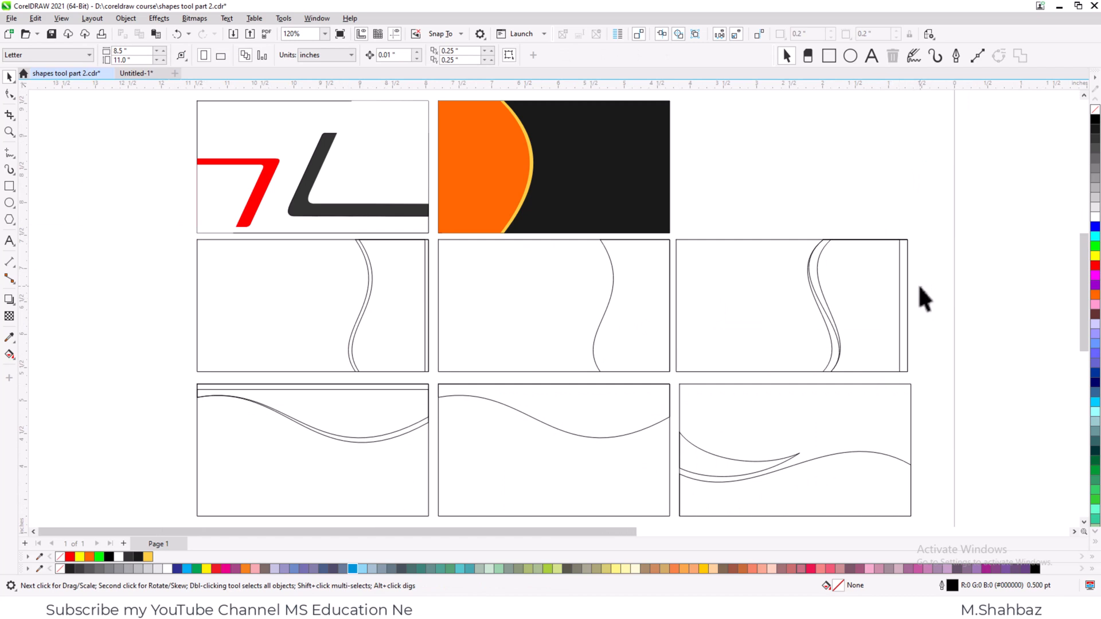
pyautogui.press('z')
pyautogui.moveTo(927, 238); pyautogui.dragTo(655, 394)
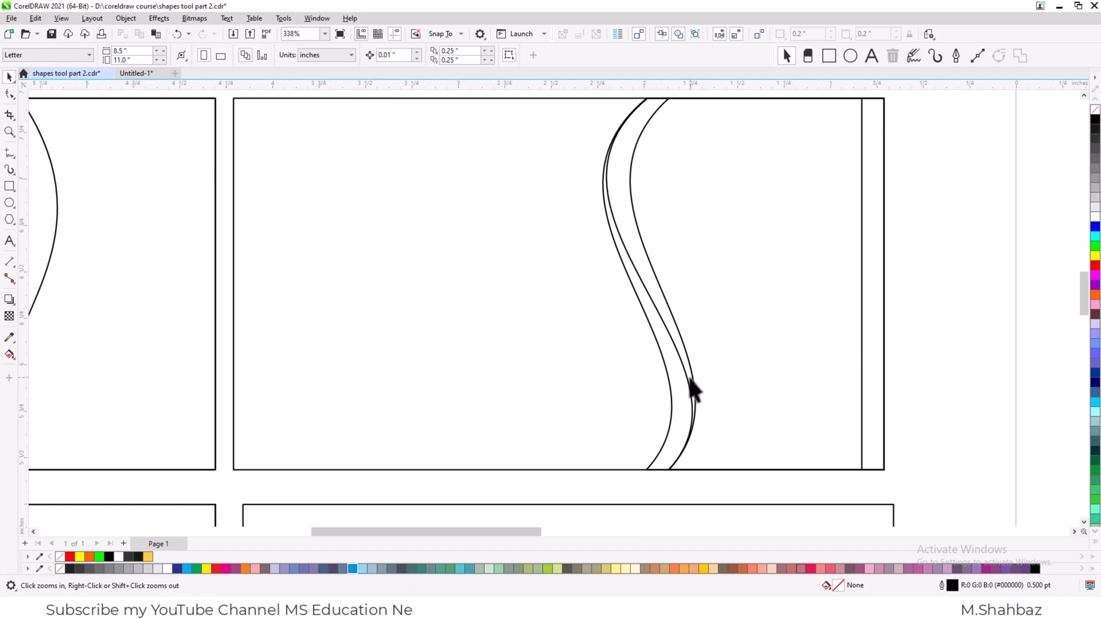
pyautogui.click(493, 328)
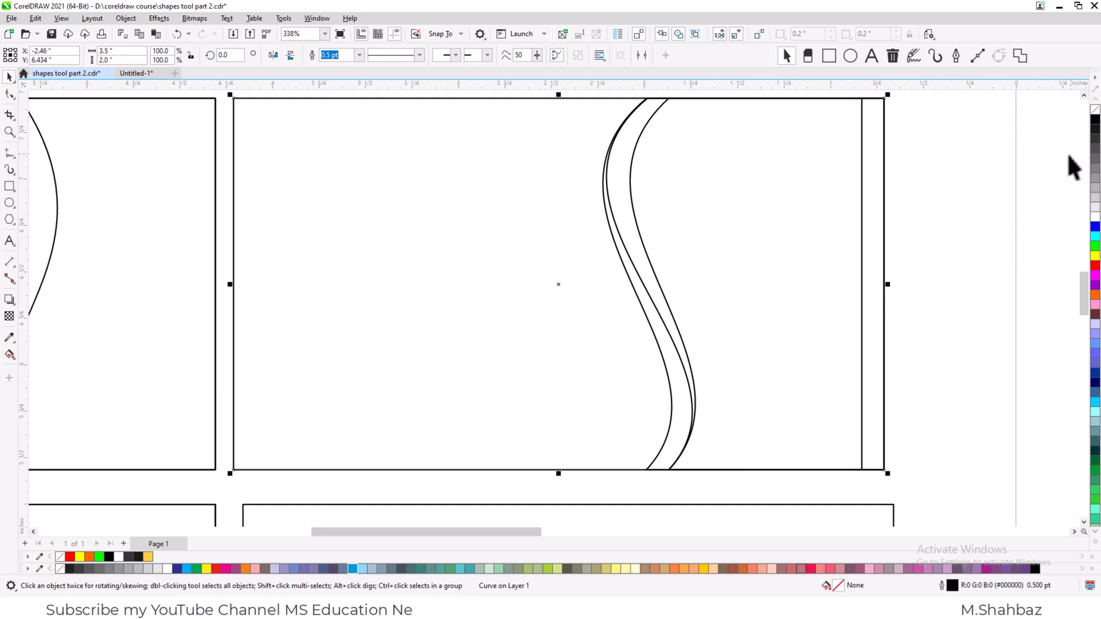
pyautogui.click(1095, 147)
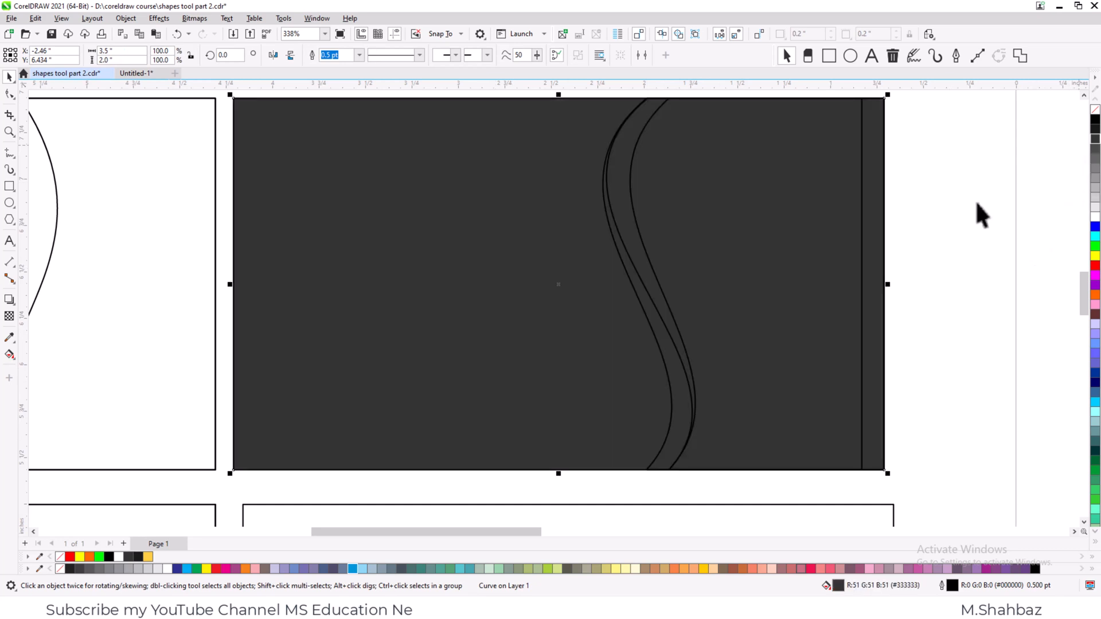
pyautogui.click(954, 251)
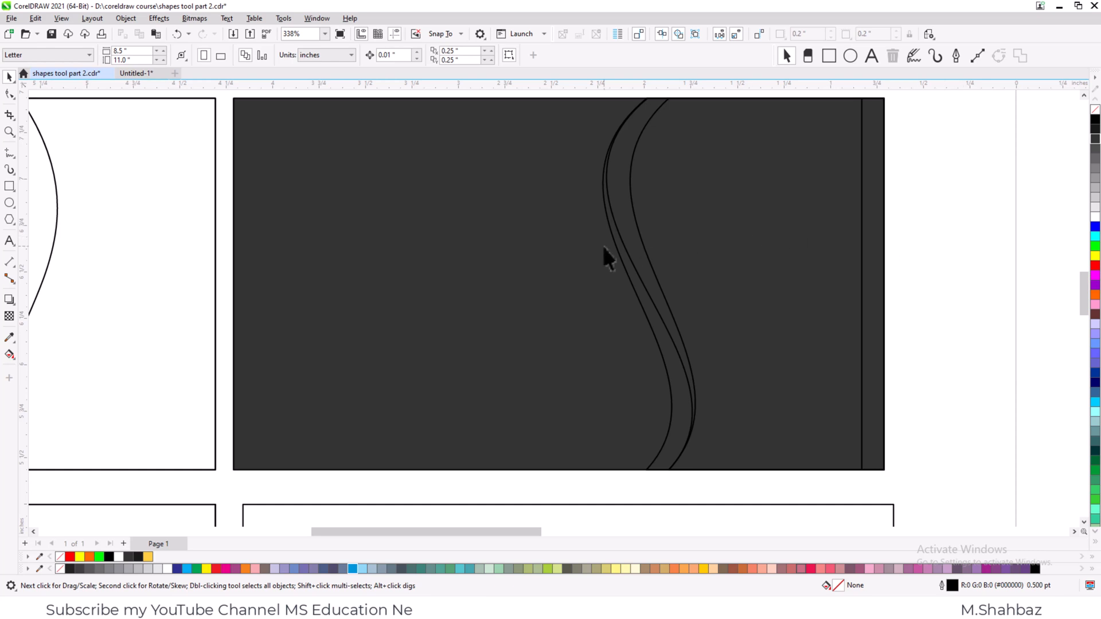
# - Fill the card's innermost wave shape with yellow #FFFF00 and the neighbouring wave shape with light grey #E6E6E6
pyautogui.click(638, 233)
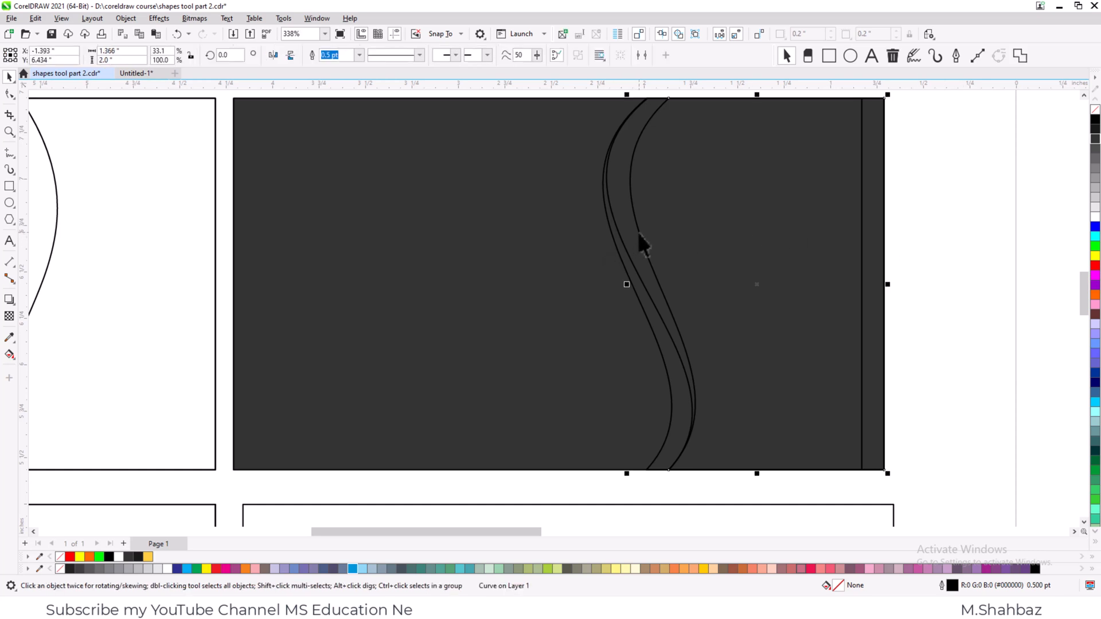
pyautogui.click(1094, 256)
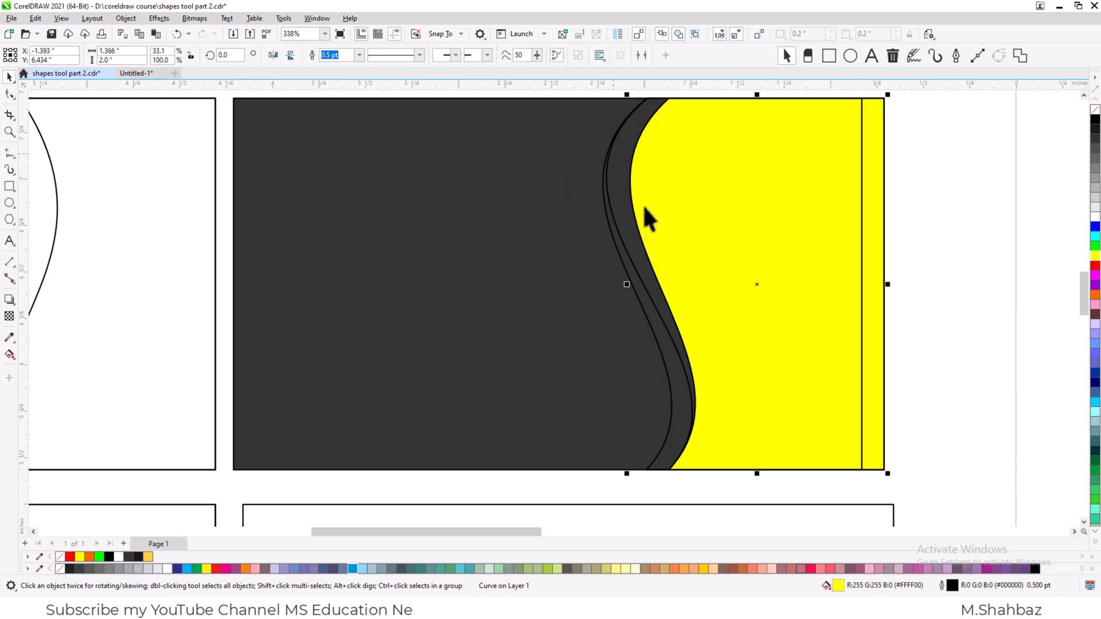
pyautogui.click(653, 307)
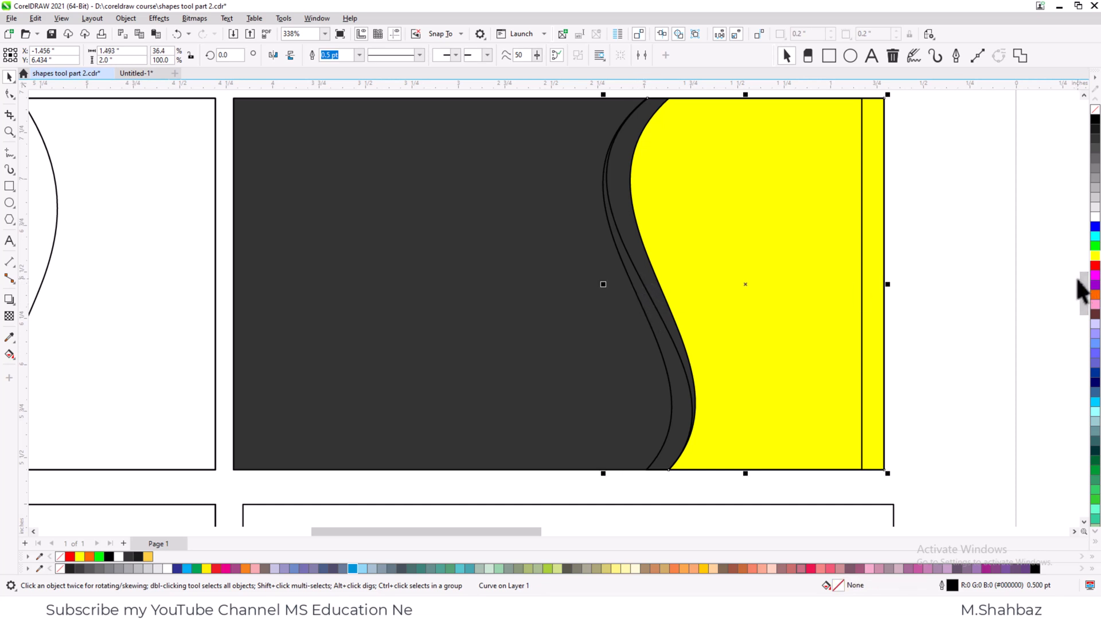
pyautogui.click(1094, 210)
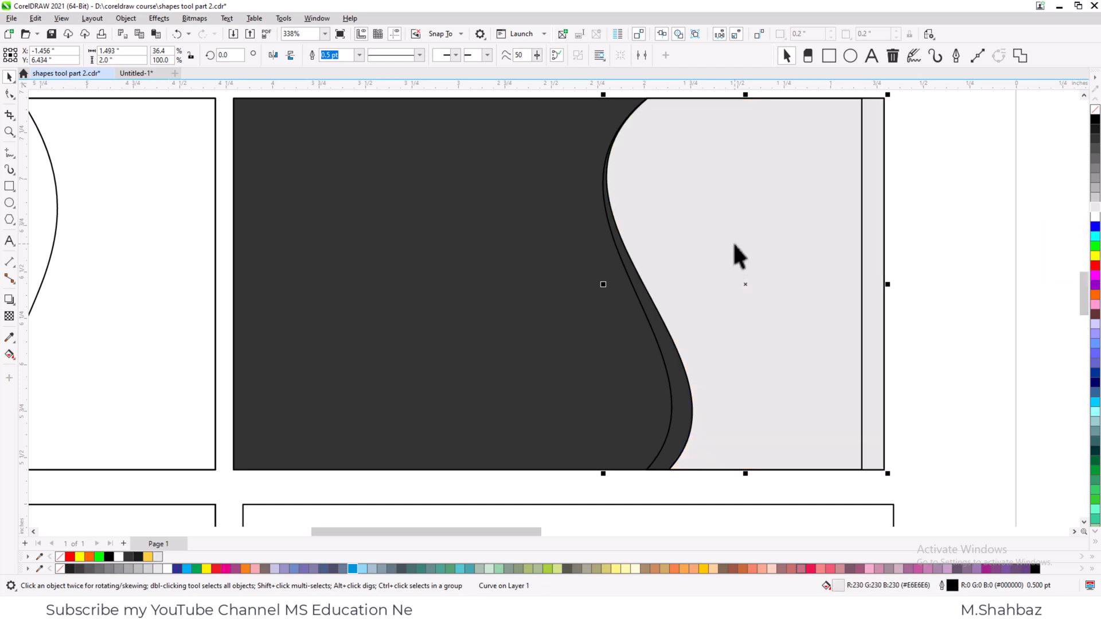
pyautogui.moveTo(780, 228); pyautogui.dragTo(573, 253)
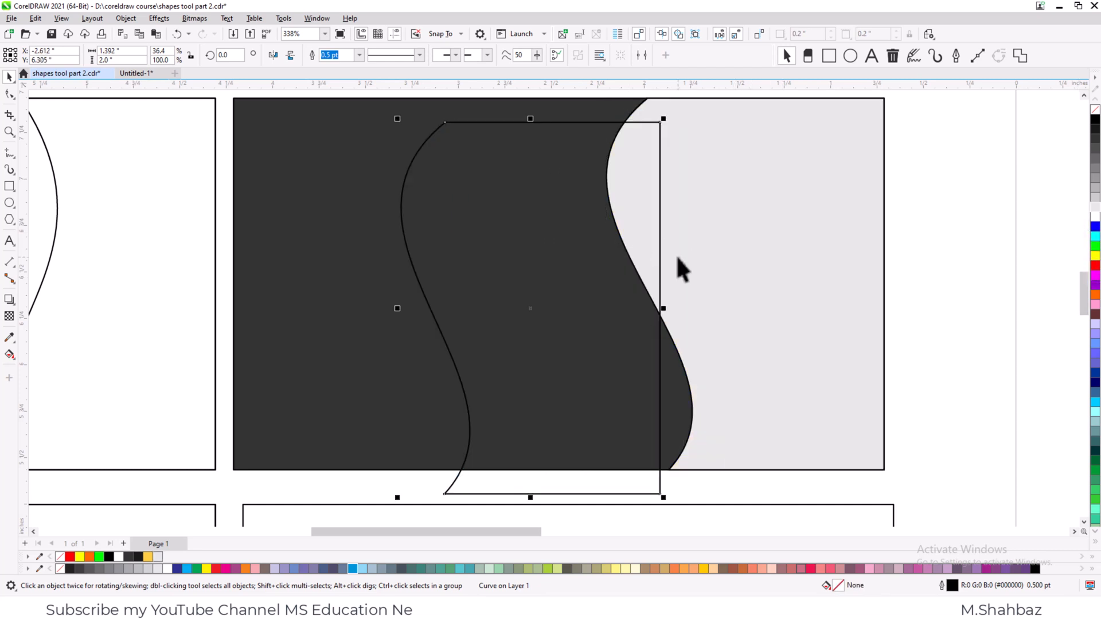
pyautogui.hotkey('ctrl', 'z')
pyautogui.click(948, 277)
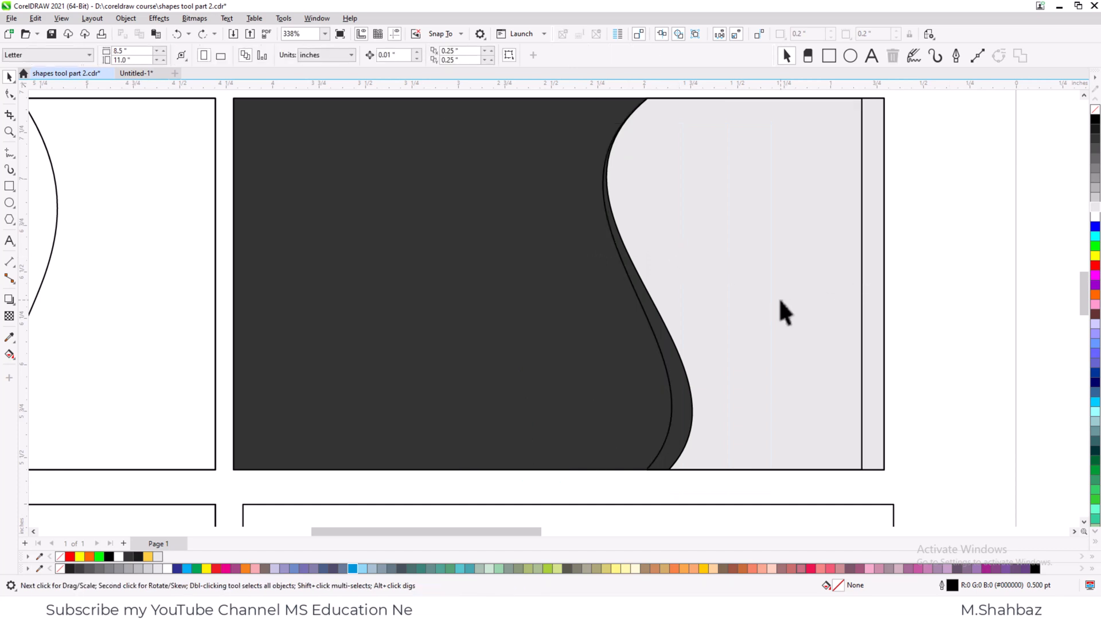
# - Move the light grey wave shape one level back, behind the yellow wave shape
pyautogui.click(641, 281)
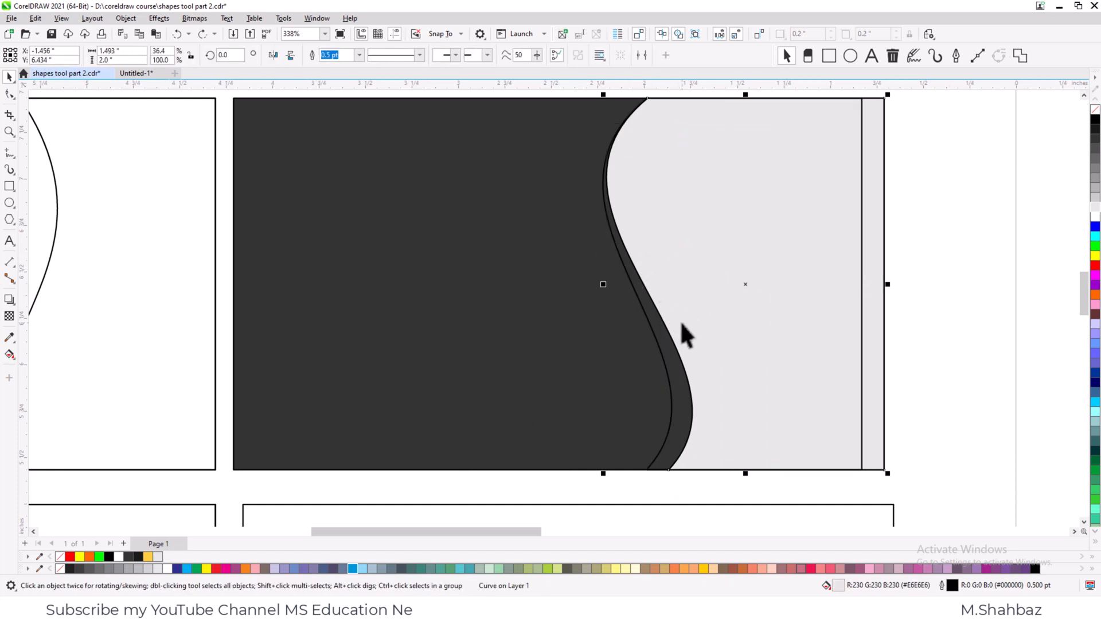
pyautogui.hotkey('ctrl', 'pagedown')
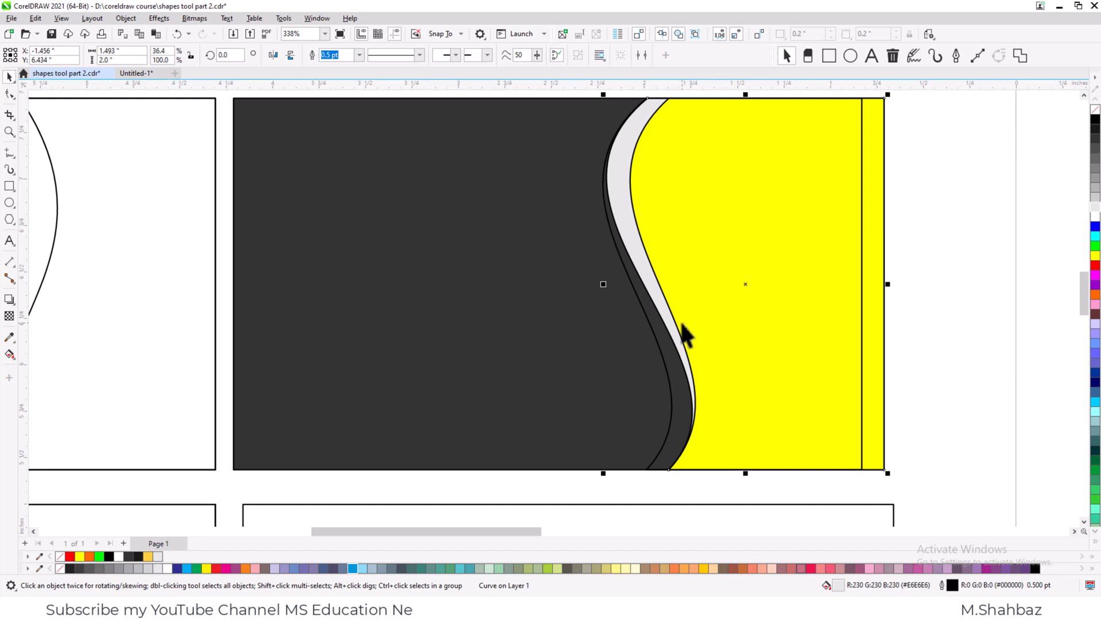
# - Fill the remaining unfilled wave shape with yellow #FFFF00 and move it two levels back, behind the light grey wave
pyautogui.click(649, 329)
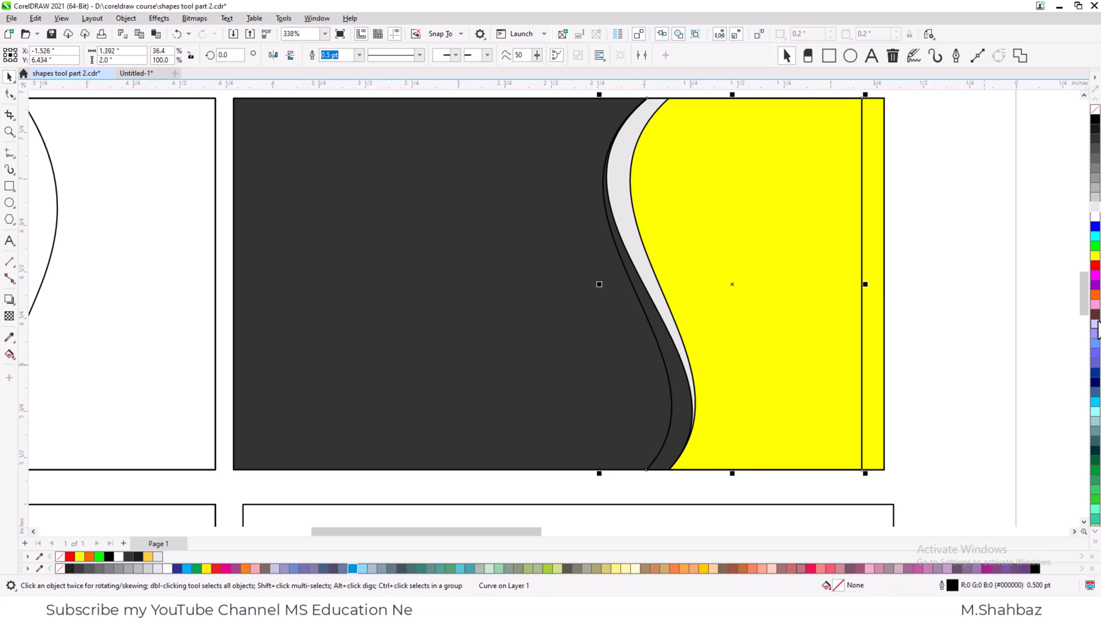
pyautogui.click(1093, 256)
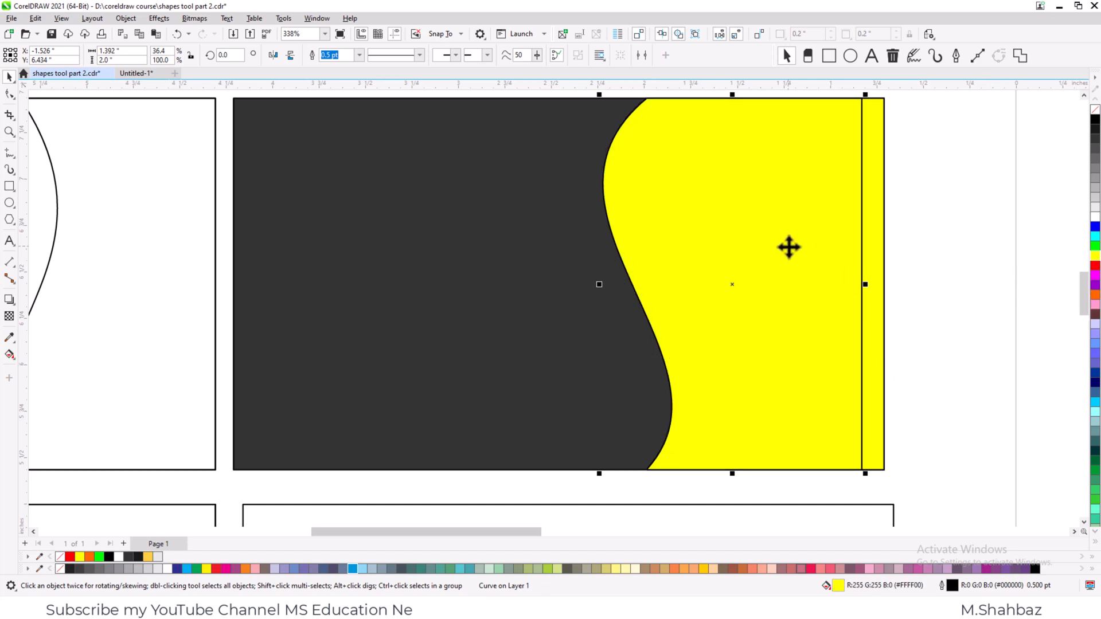
pyautogui.hotkey('ctrl', 'pagedown')
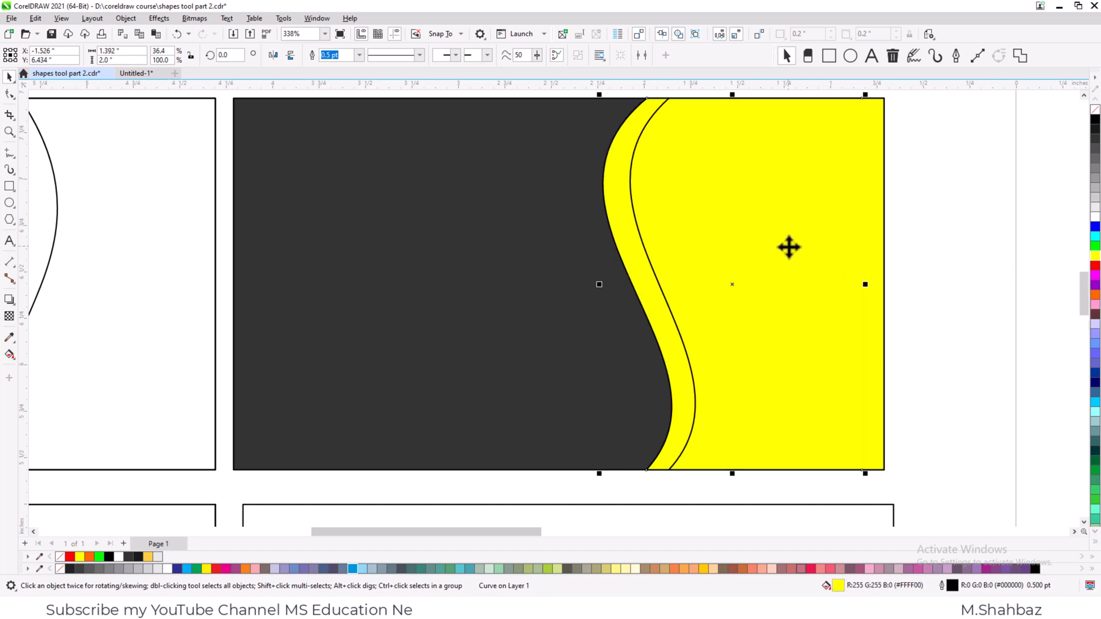
pyautogui.hotkey('ctrl', 'pagedown')
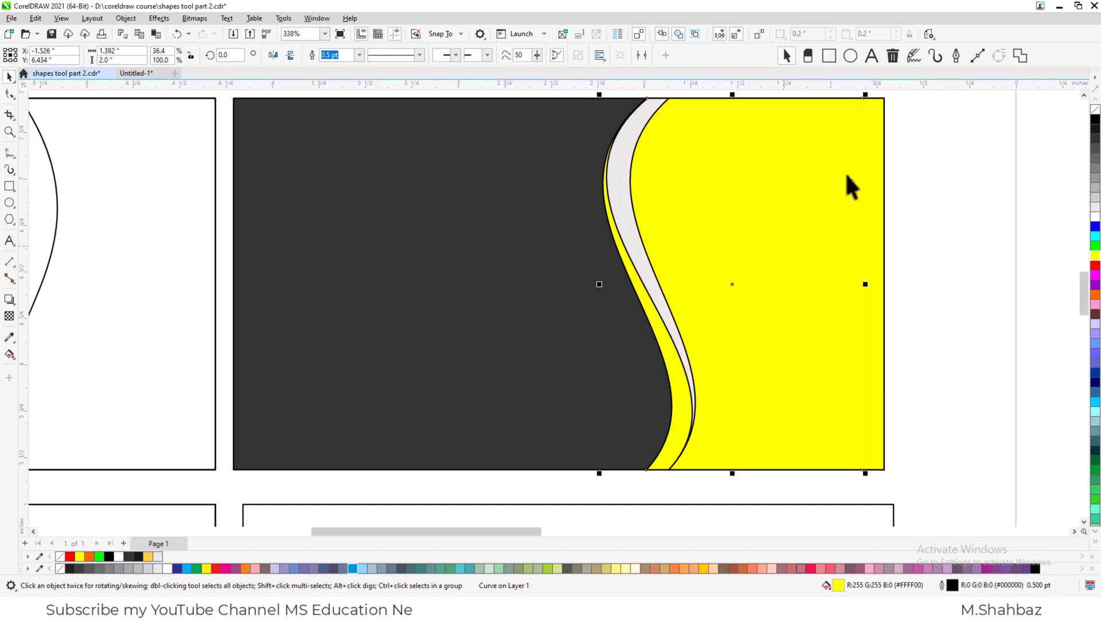
pyautogui.click(964, 169)
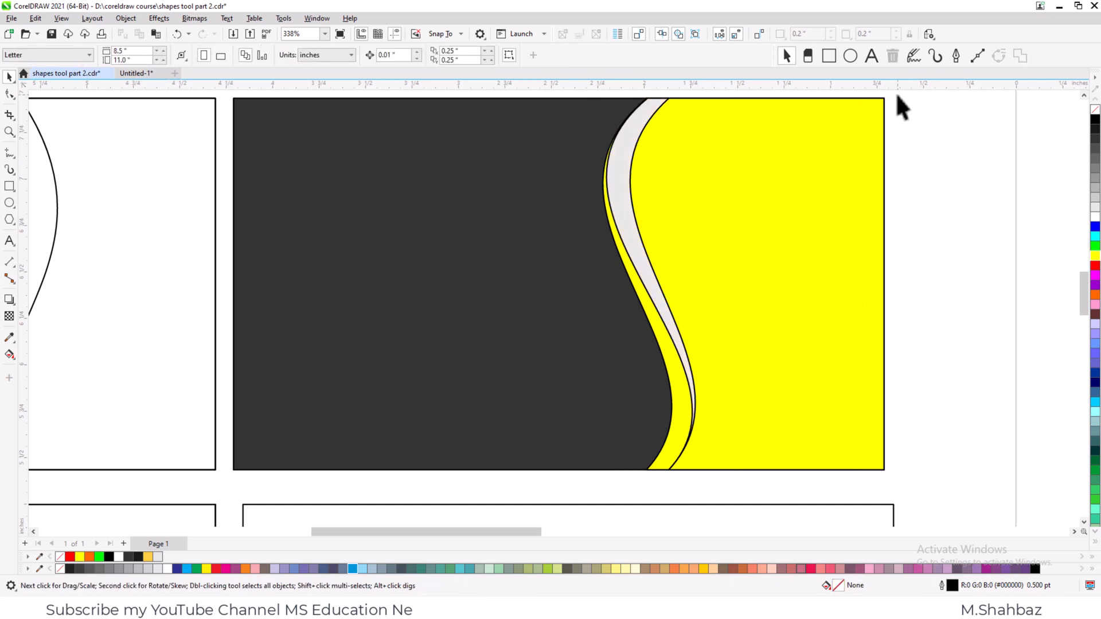
# - Remove the outlines from the card's two yellow wave shapes and the light grey one
pyautogui.moveTo(896, 95); pyautogui.dragTo(570, 496)
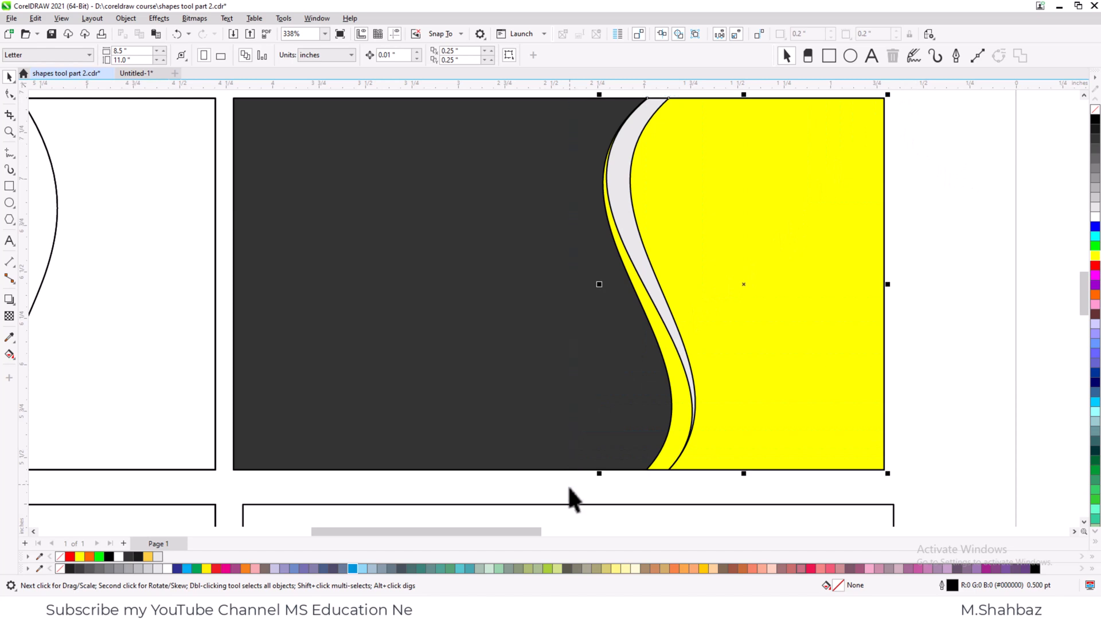
pyautogui.rightClick(1095, 111)
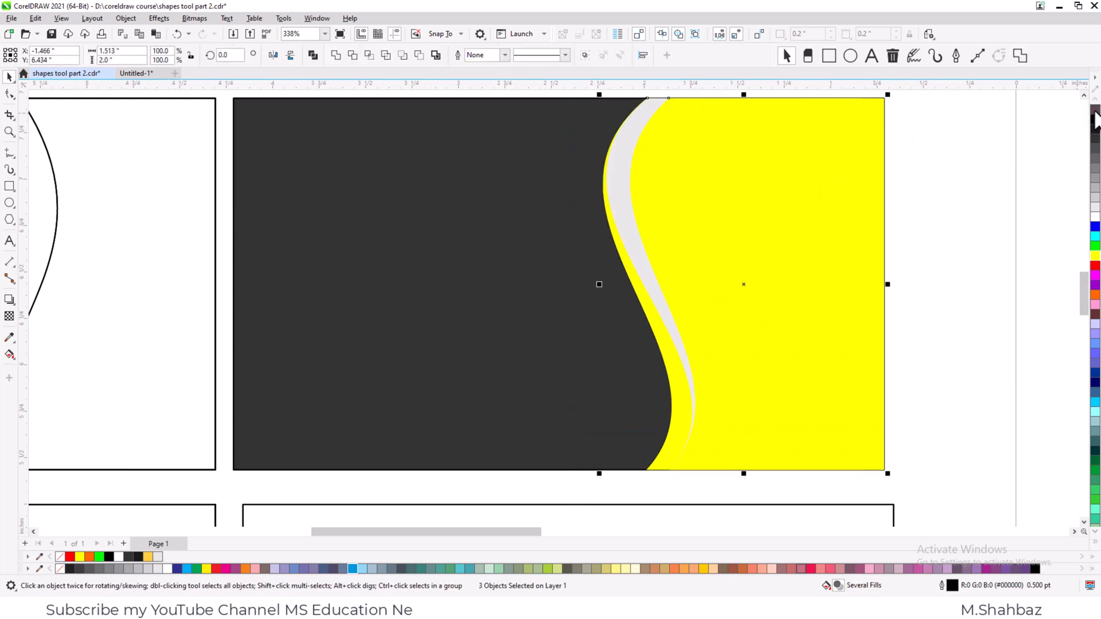
pyautogui.click(941, 181)
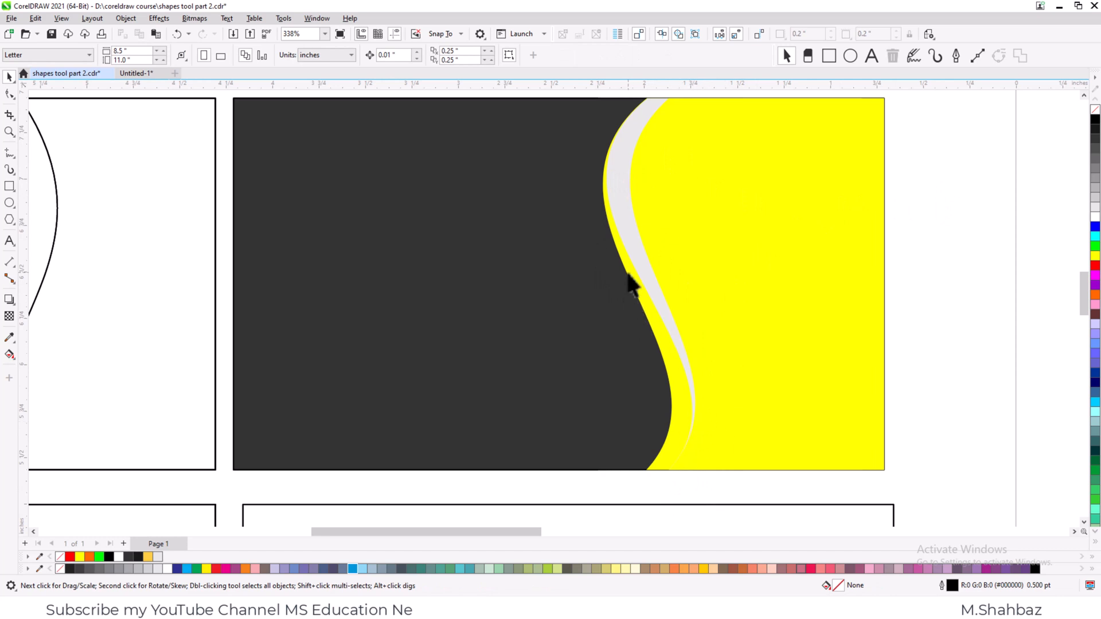
# - Recolour both yellow wave shapes of the black-and-yellow card purple
pyautogui.click(667, 256)
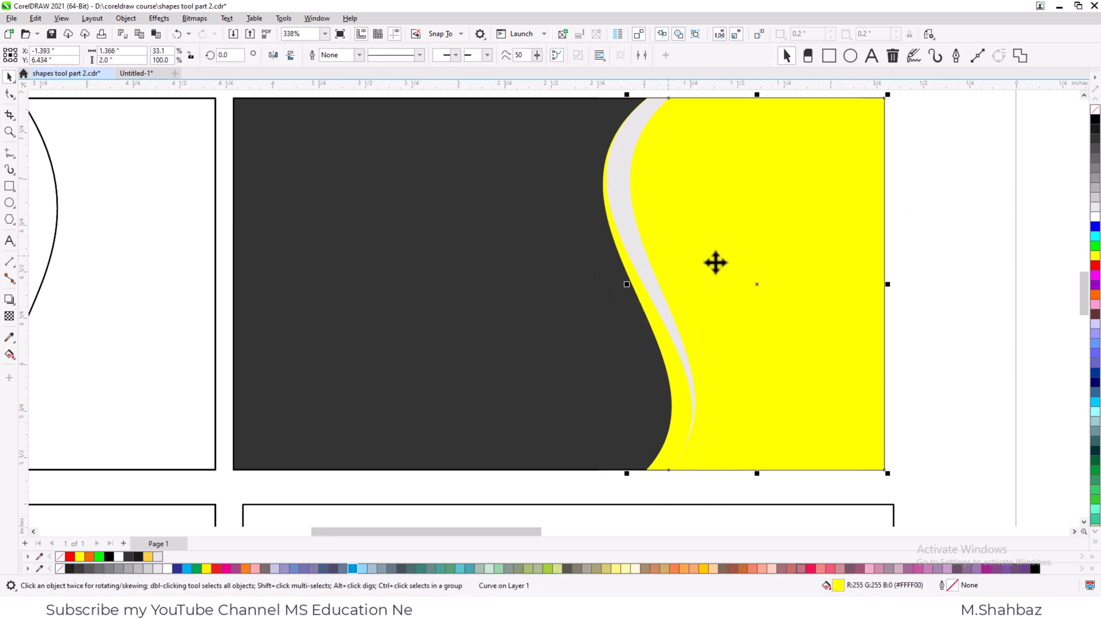
pyautogui.click(1094, 286)
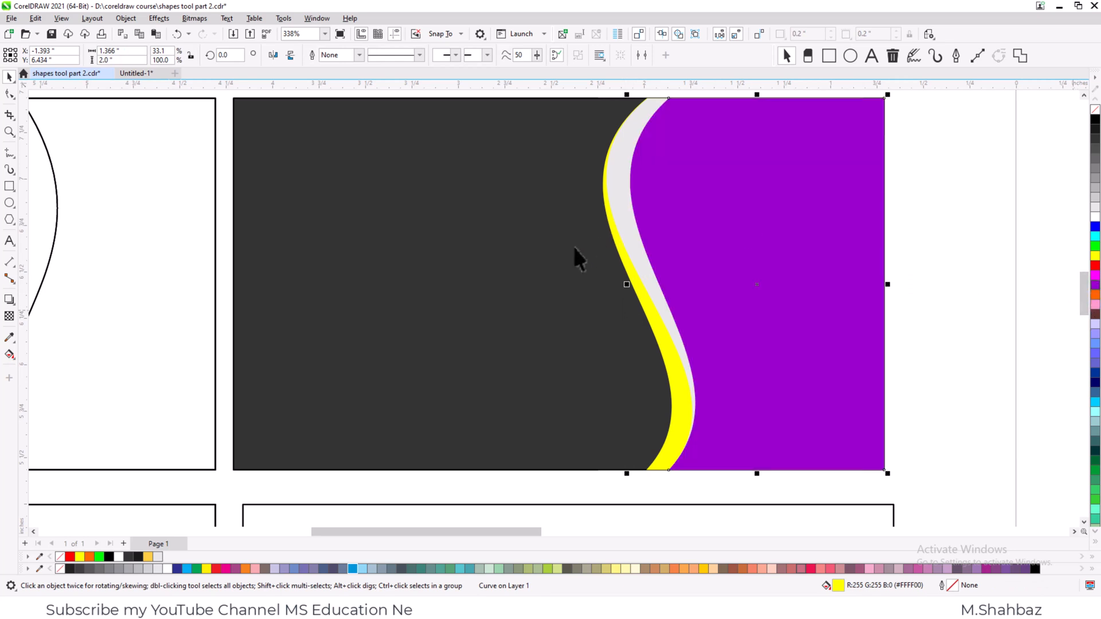
pyautogui.click(622, 261)
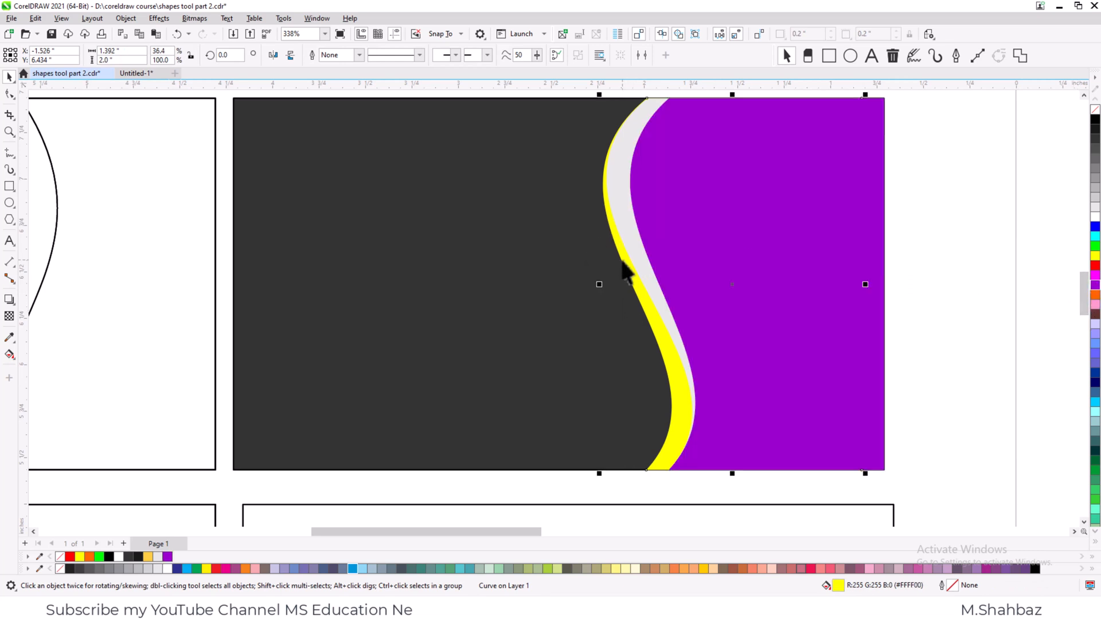
pyautogui.click(1094, 286)
# - Recolour the card's light grey wave shape white and its dark grey background black
pyautogui.click(608, 174)
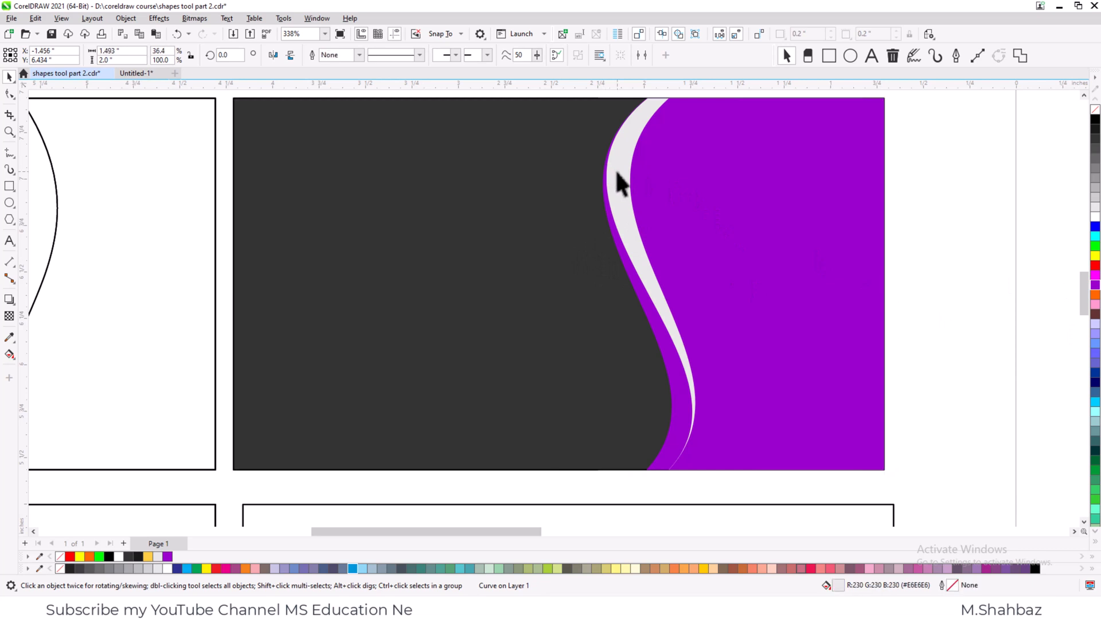
pyautogui.click(1094, 216)
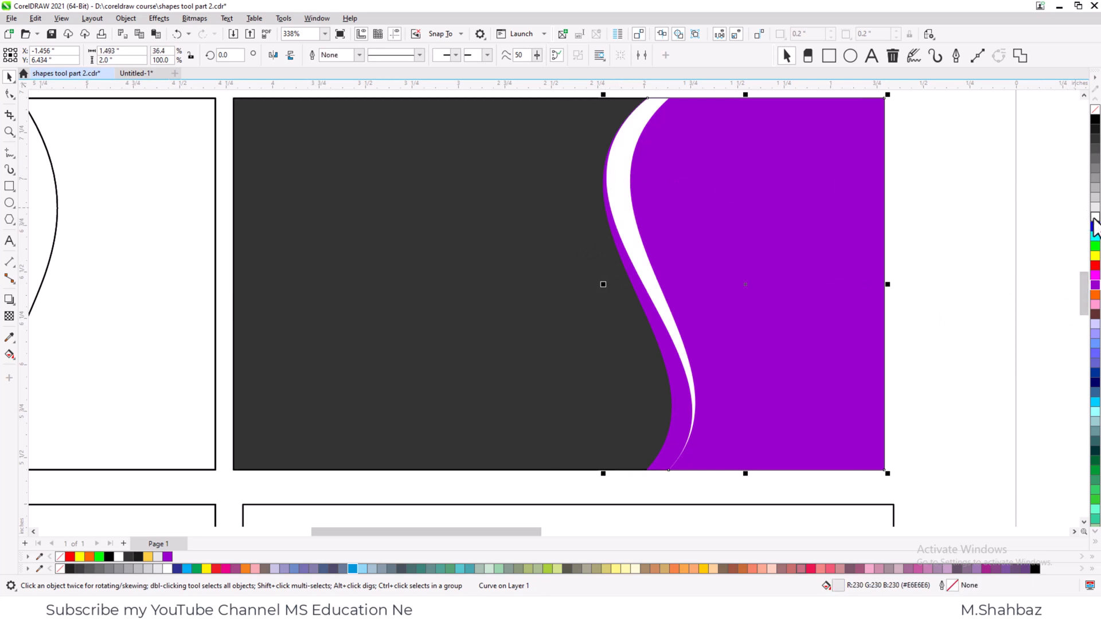
pyautogui.click(524, 255)
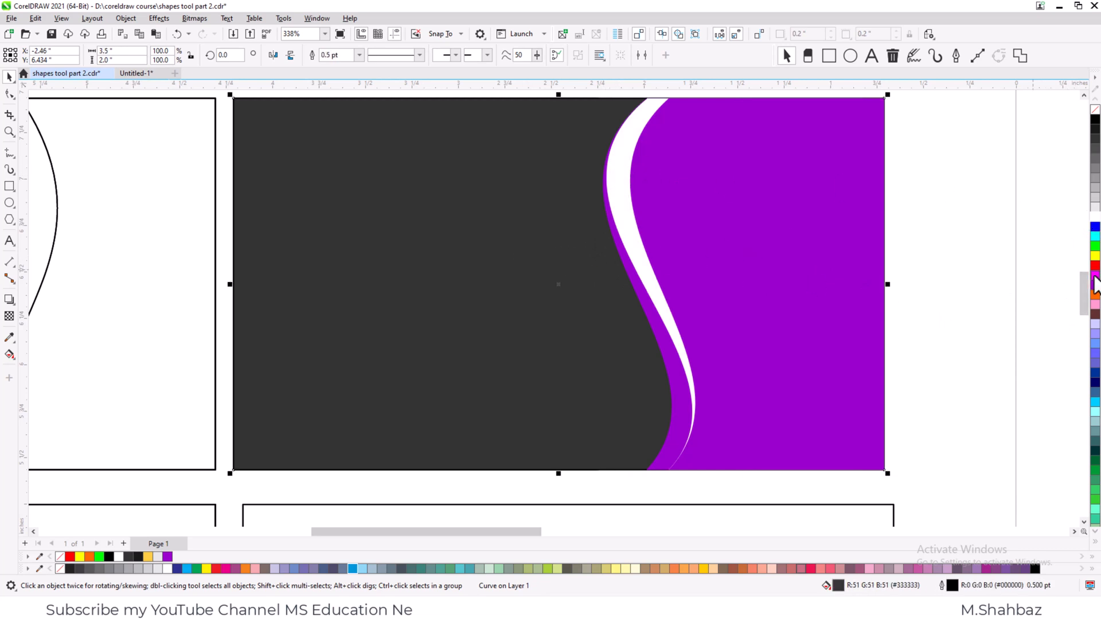
pyautogui.click(1094, 121)
pyautogui.click(950, 211)
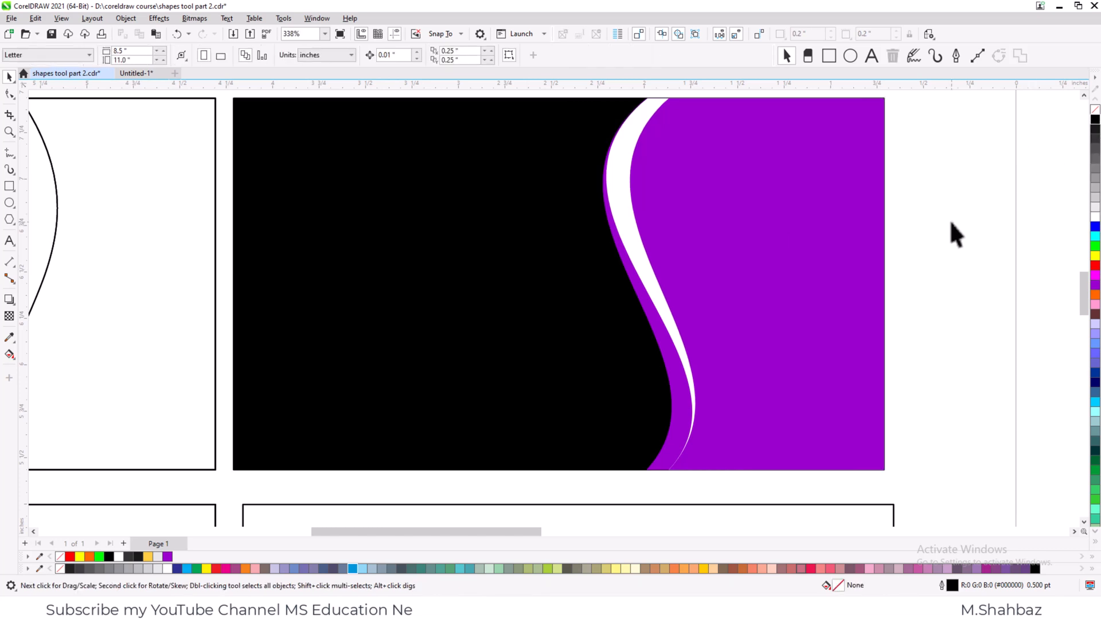
# - Fill the wave shape of the second row's middle card with magenta and its background with light grey #E6E6E6
pyautogui.scroll(-6, 857, 314)
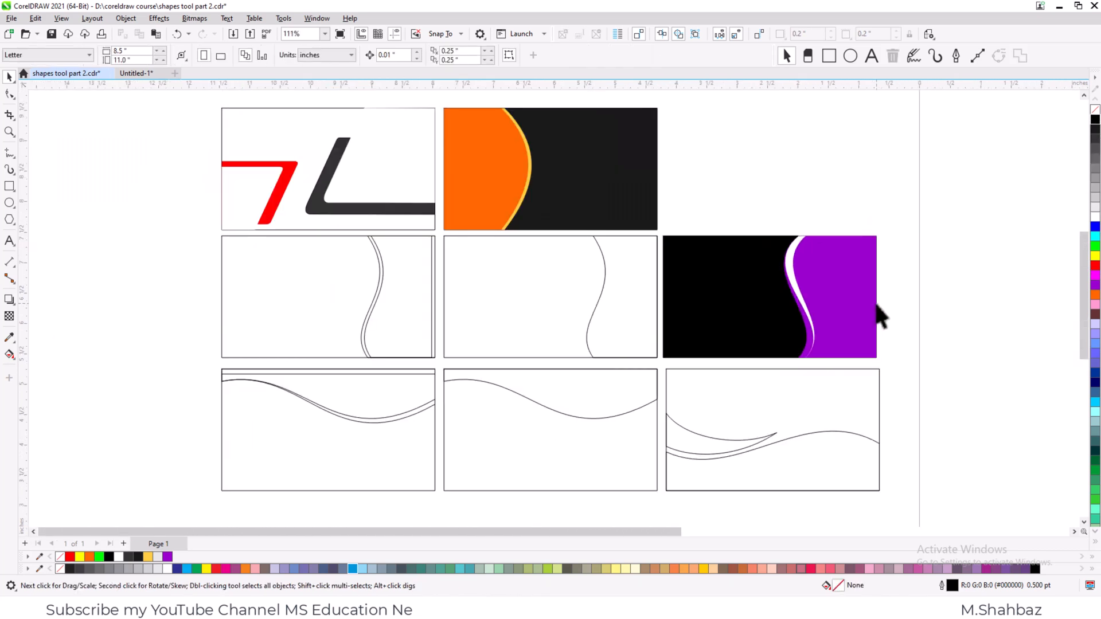
pyautogui.press('z')
pyautogui.moveTo(709, 211); pyautogui.dragTo(362, 396)
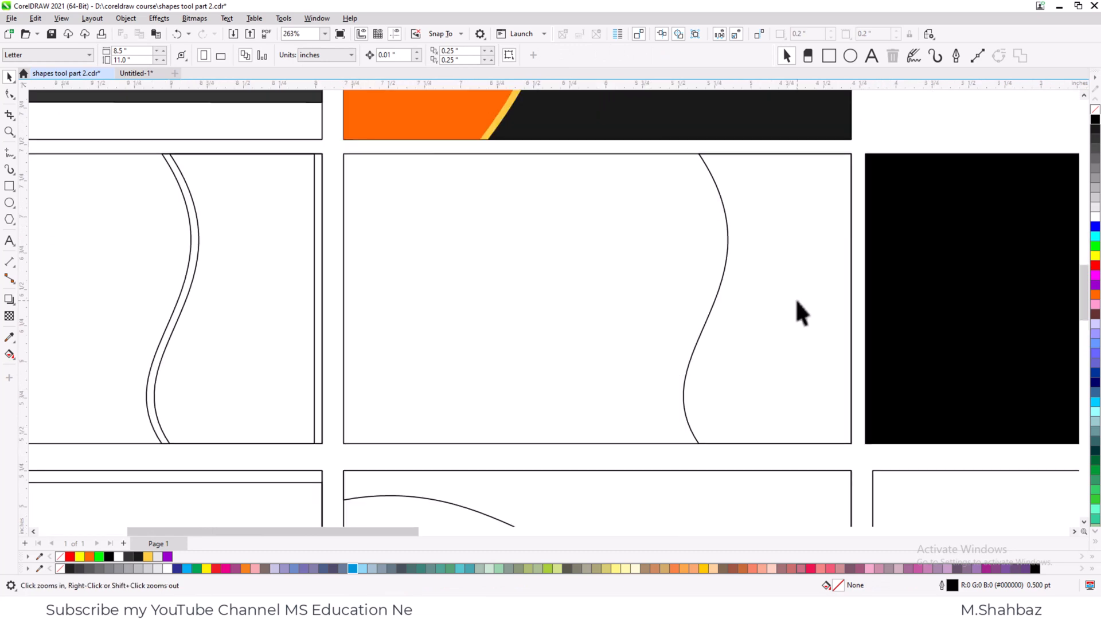
pyautogui.press('space')
pyautogui.click(795, 297)
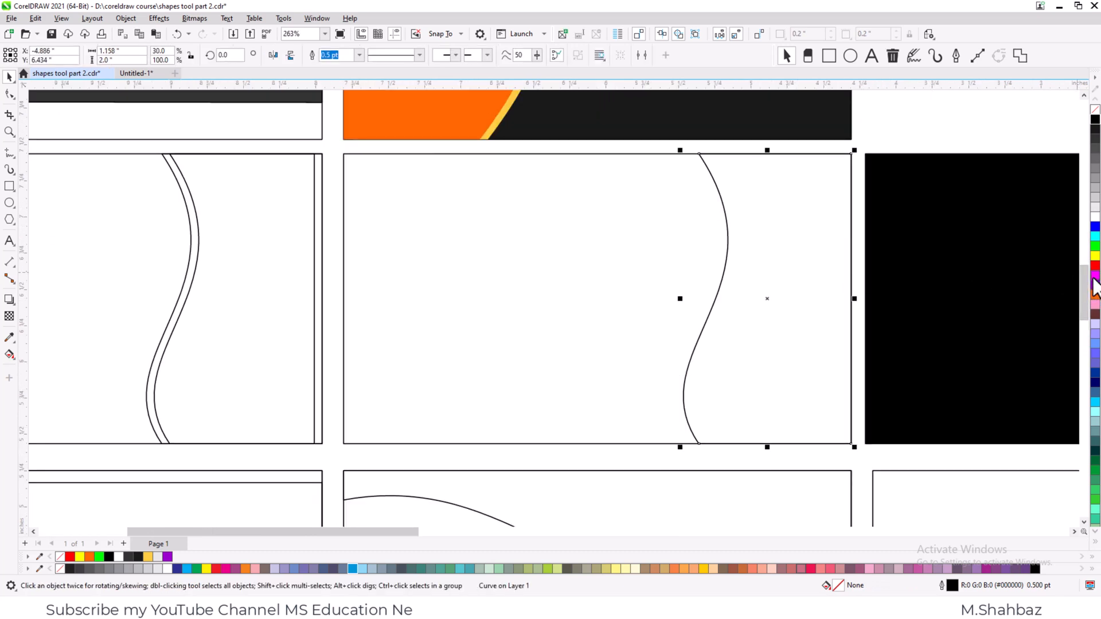
pyautogui.click(1093, 276)
pyautogui.click(584, 221)
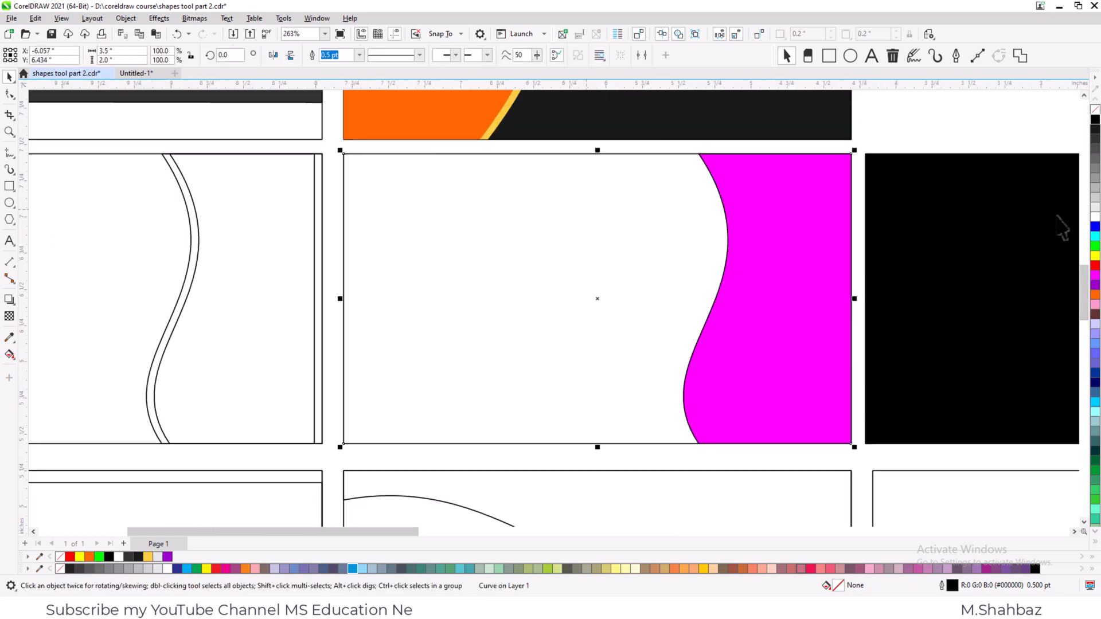
pyautogui.click(1094, 208)
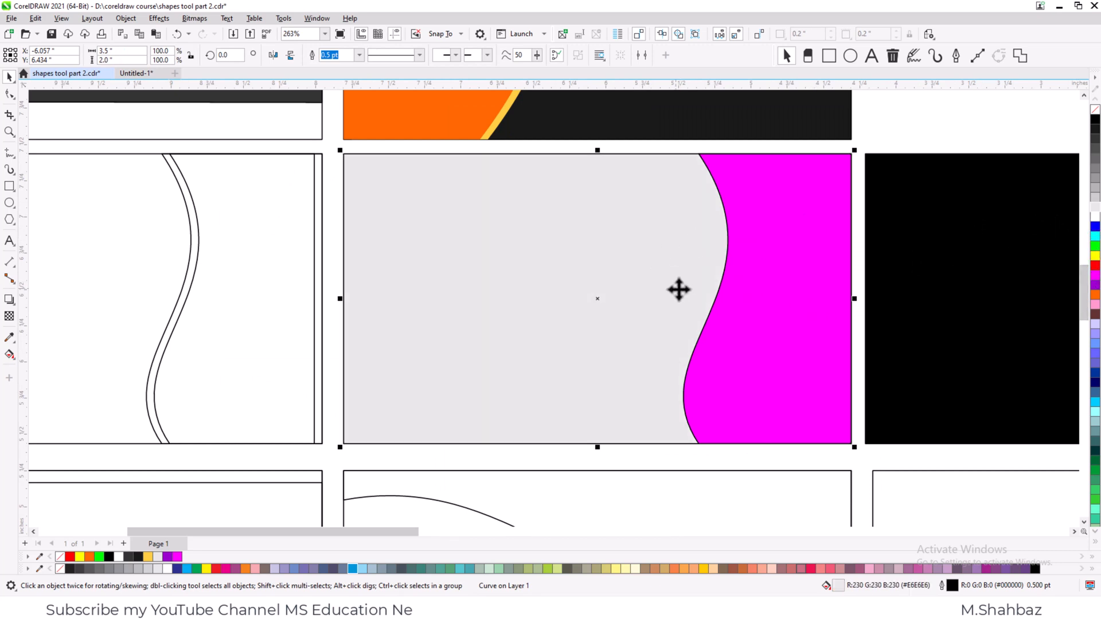
# - Fill the background of the second row's left card with light grey #E6E6E6 and its right-edge wave shape with orange #FE8B00
pyautogui.scroll(-1, 587, 264)
pyautogui.press('F2')
pyautogui.moveTo(408, 163); pyautogui.dragTo(61, 423)
pyautogui.click(580, 287)
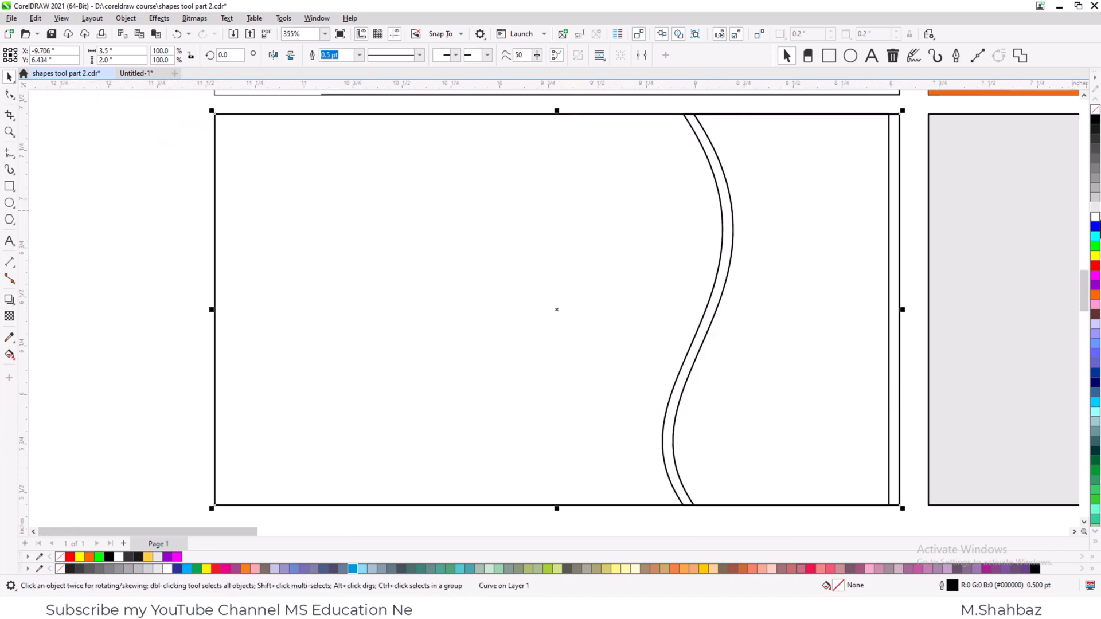
pyautogui.click(1094, 207)
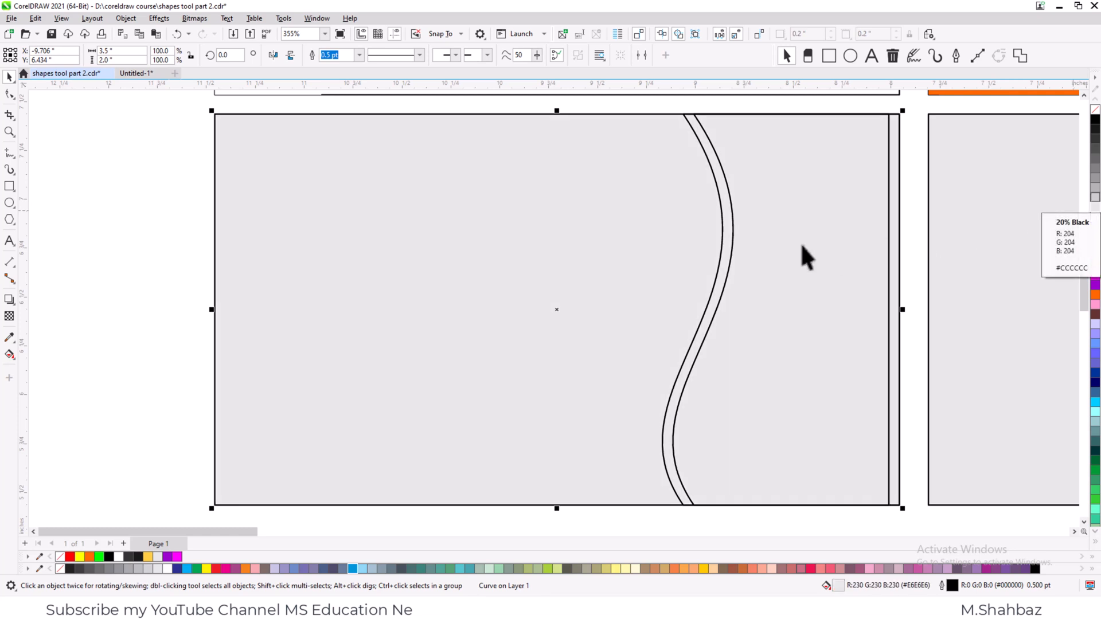
pyautogui.click(732, 253)
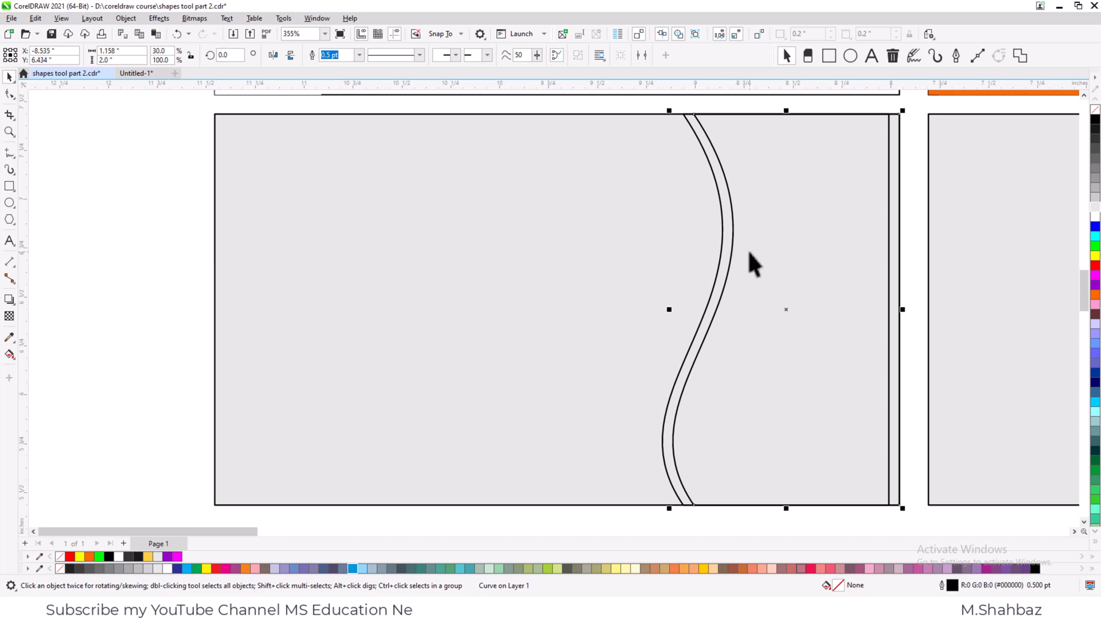
pyautogui.click(1095, 260)
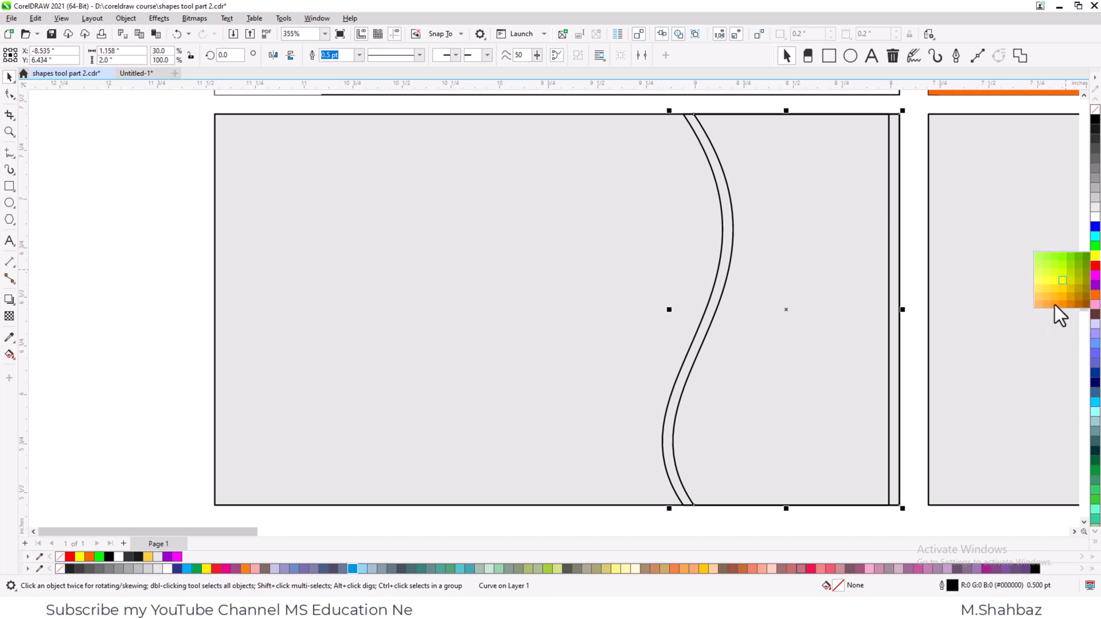
pyautogui.click(1062, 305)
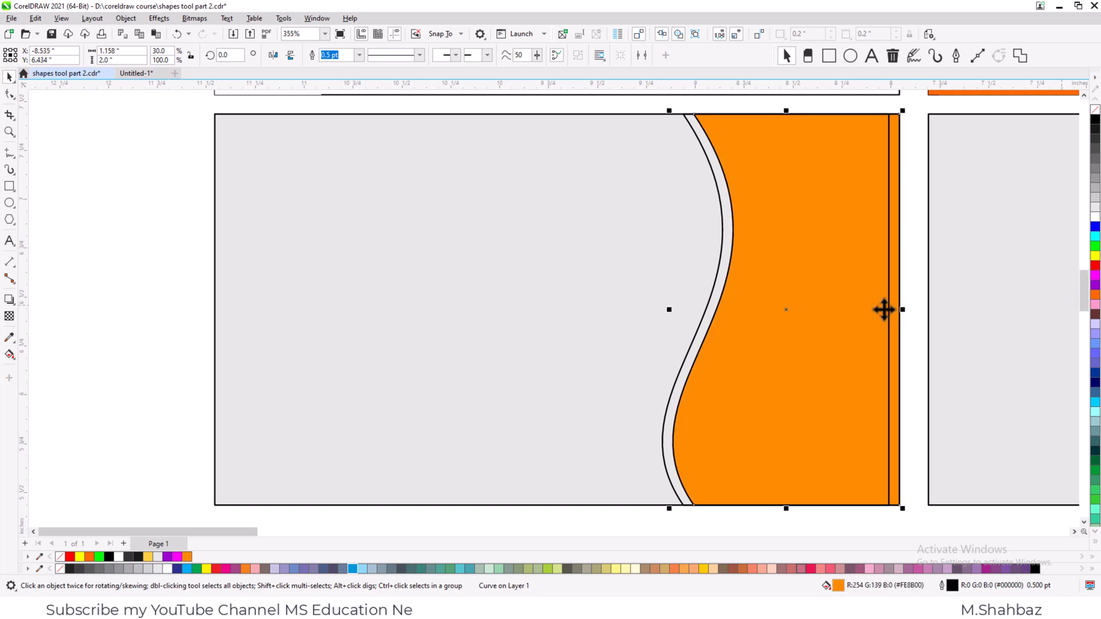
# - Fill the card's other wave shape with light yellow #FFFF61 and move it one level back, behind the orange wave
pyautogui.click(710, 299)
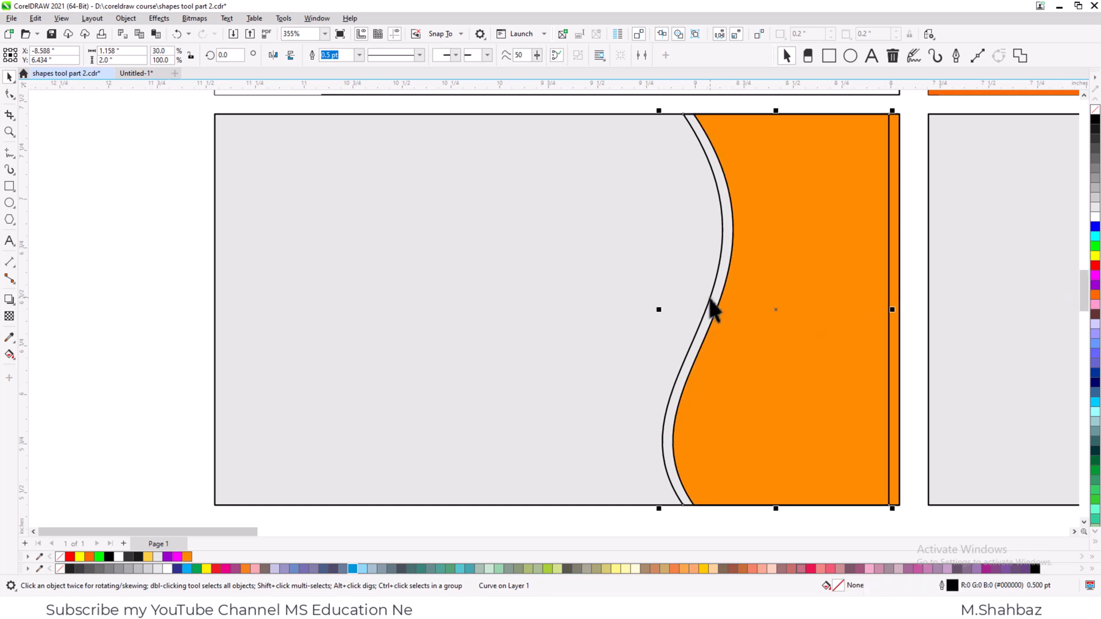
pyautogui.click(1093, 257)
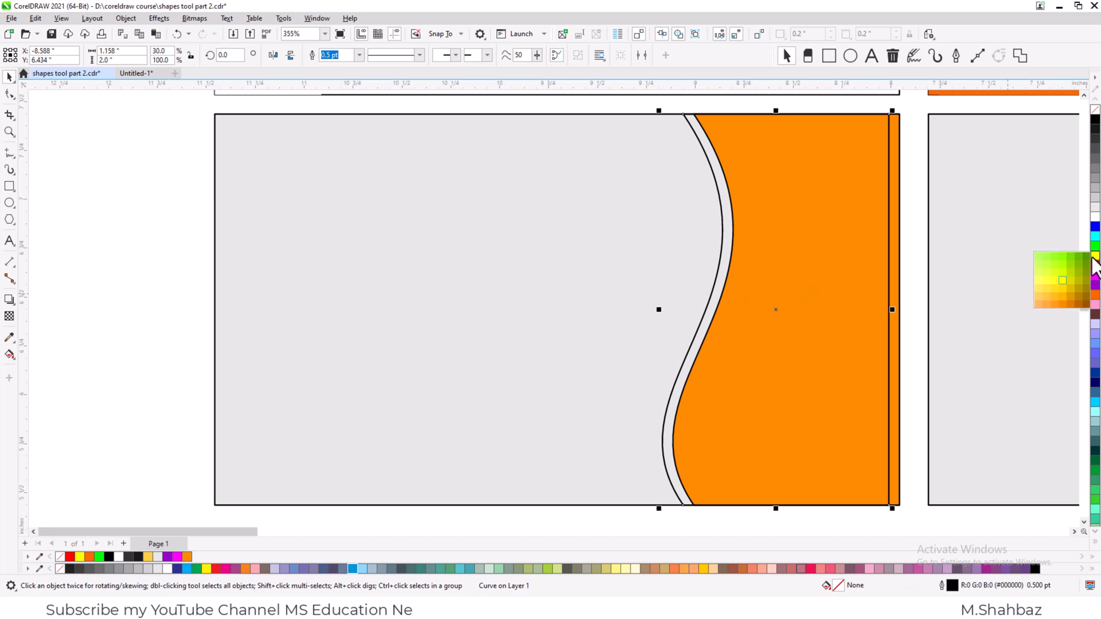
pyautogui.click(1040, 280)
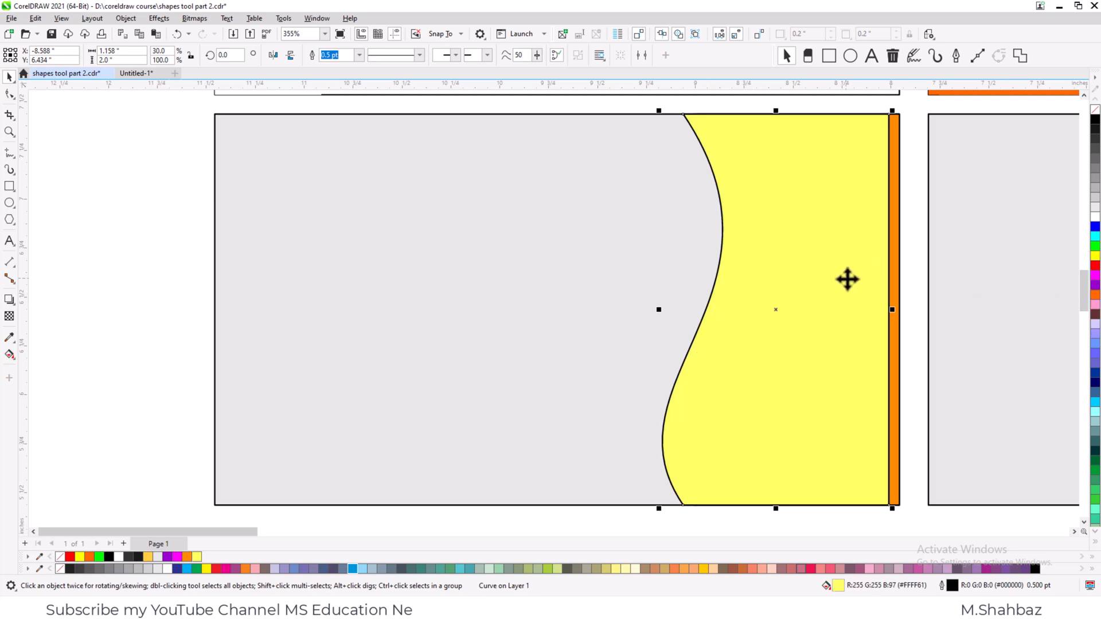
pyautogui.hotkey('ctrl', 'pagedown')
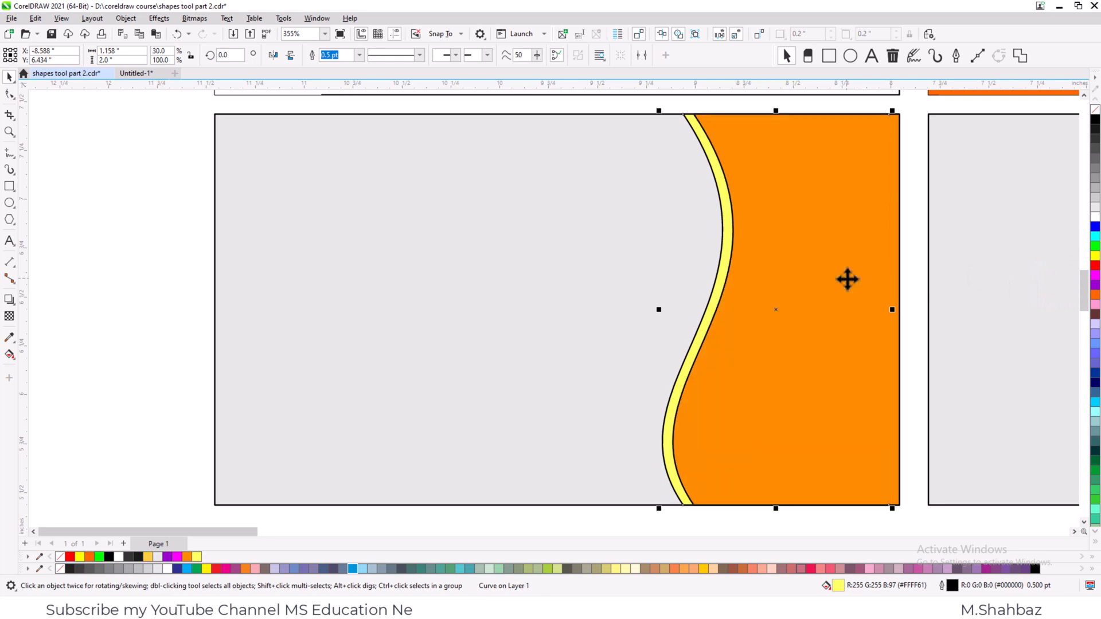
# - Remove the outlines from both wave shapes and recolour the card's background white #FFFFFF
pyautogui.keyDown('shift'); pyautogui.click(847, 279); pyautogui.keyUp('shift')
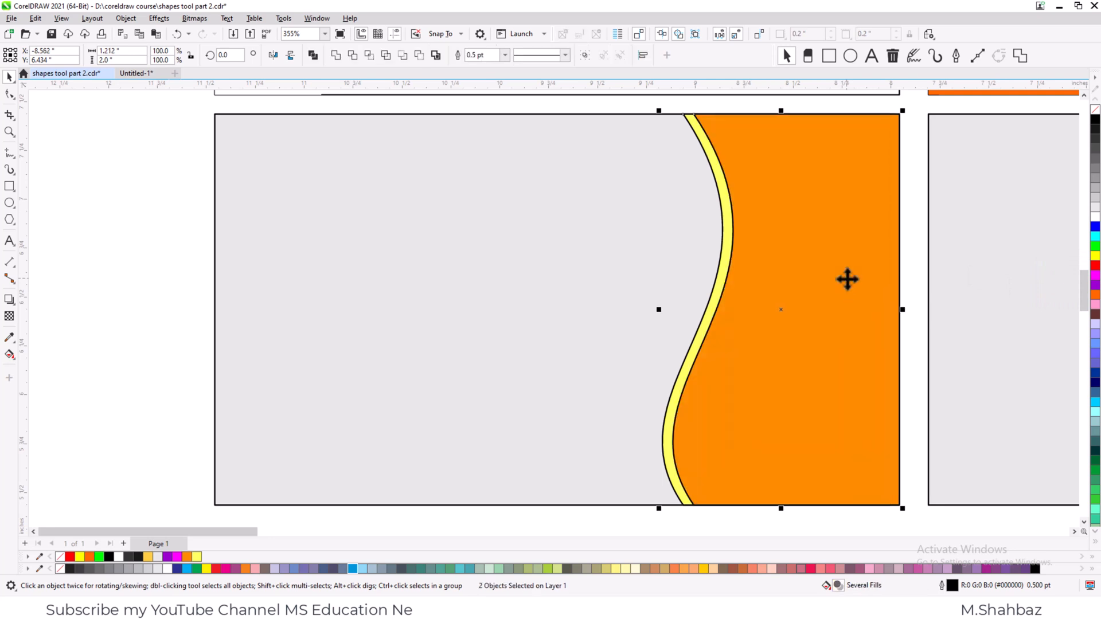
pyautogui.rightClick(1094, 115)
pyautogui.click(562, 266)
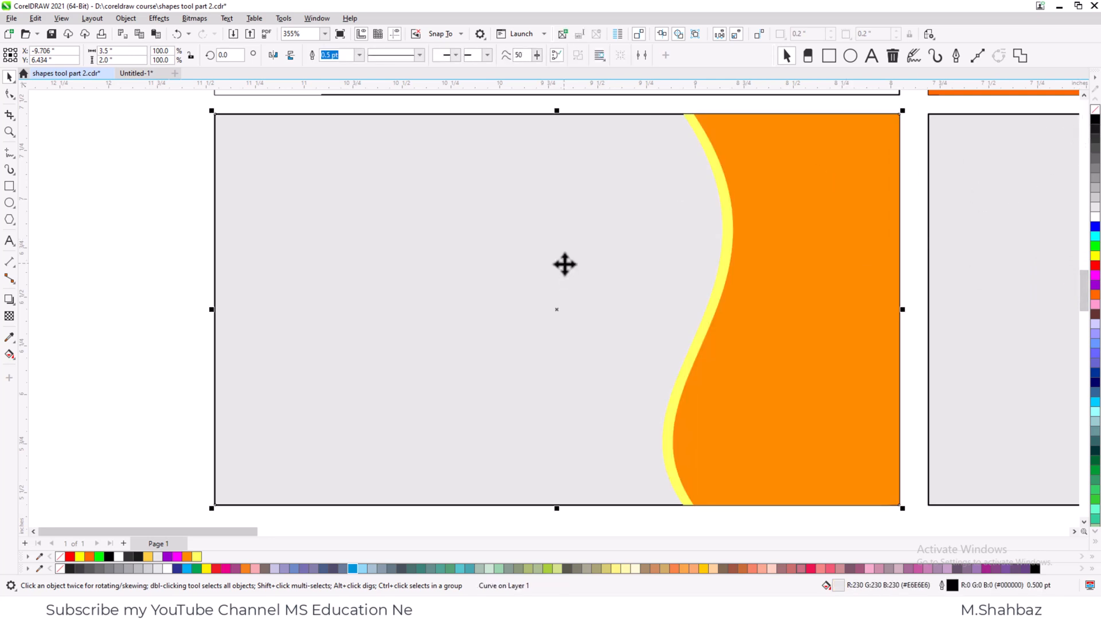
pyautogui.click(1095, 217)
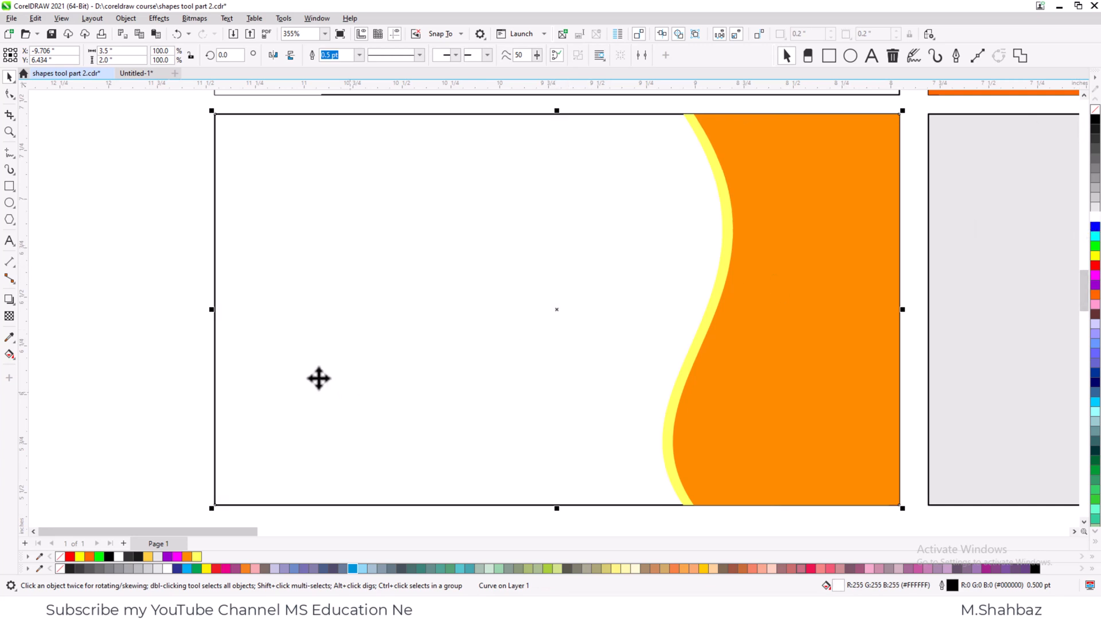
# - Recolour the light yellow wave shape grey #B3B3B3 and the orange wave shape black #000000
pyautogui.click(716, 284)
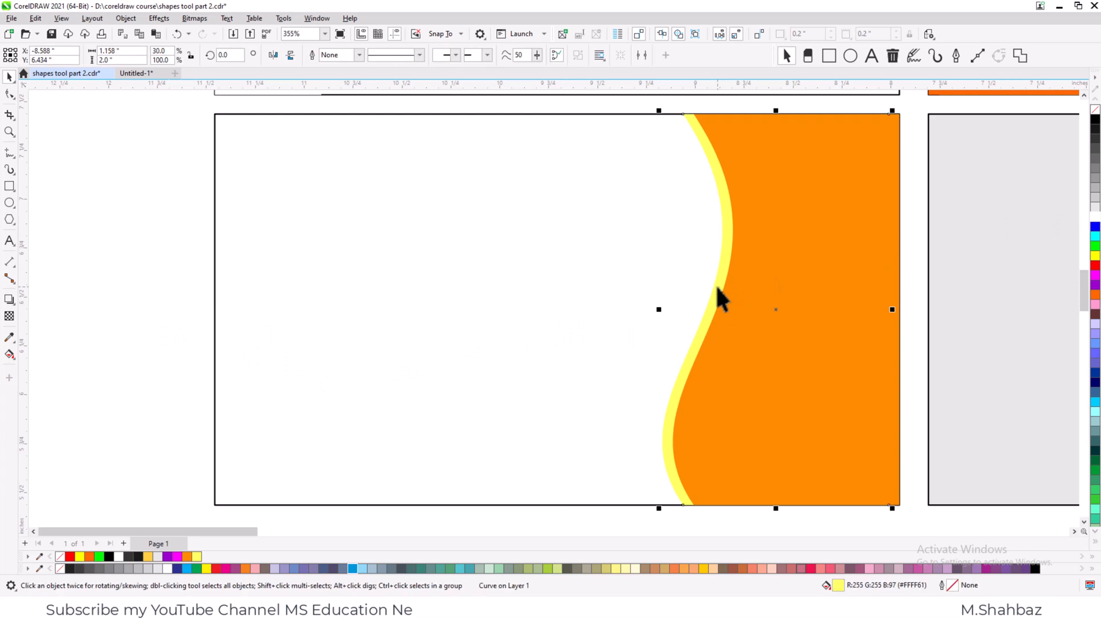
pyautogui.click(1094, 198)
pyautogui.click(1094, 196)
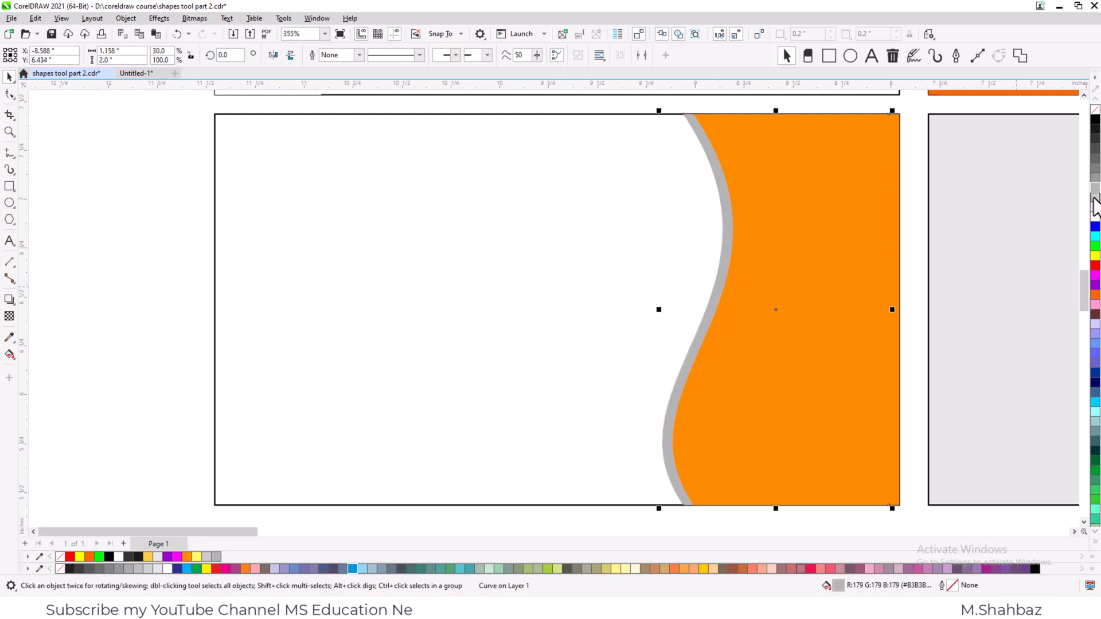
pyautogui.click(775, 275)
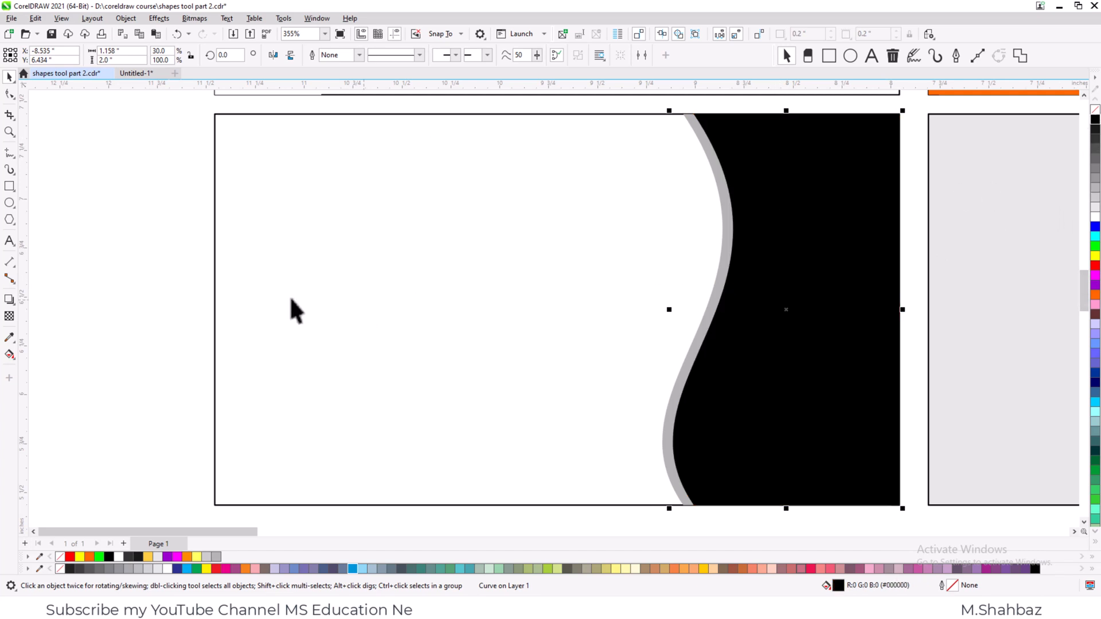
pyautogui.click(160, 295)
# - Fill the background of the bottom row's right card with dark brown #663333
pyautogui.scroll(-1, 240, 293)
pyautogui.scroll(-4, 245, 298)
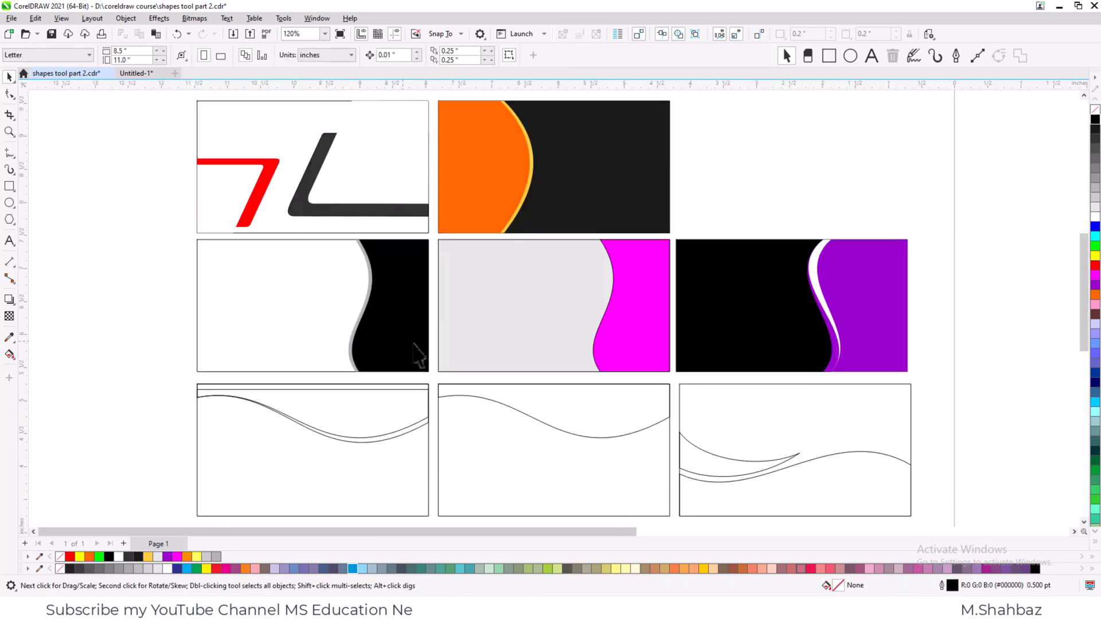
pyautogui.press('z')
pyautogui.moveTo(643, 564); pyautogui.dragTo(939, 497)
pyautogui.moveTo(1048, 212); pyautogui.dragTo(716, 396)
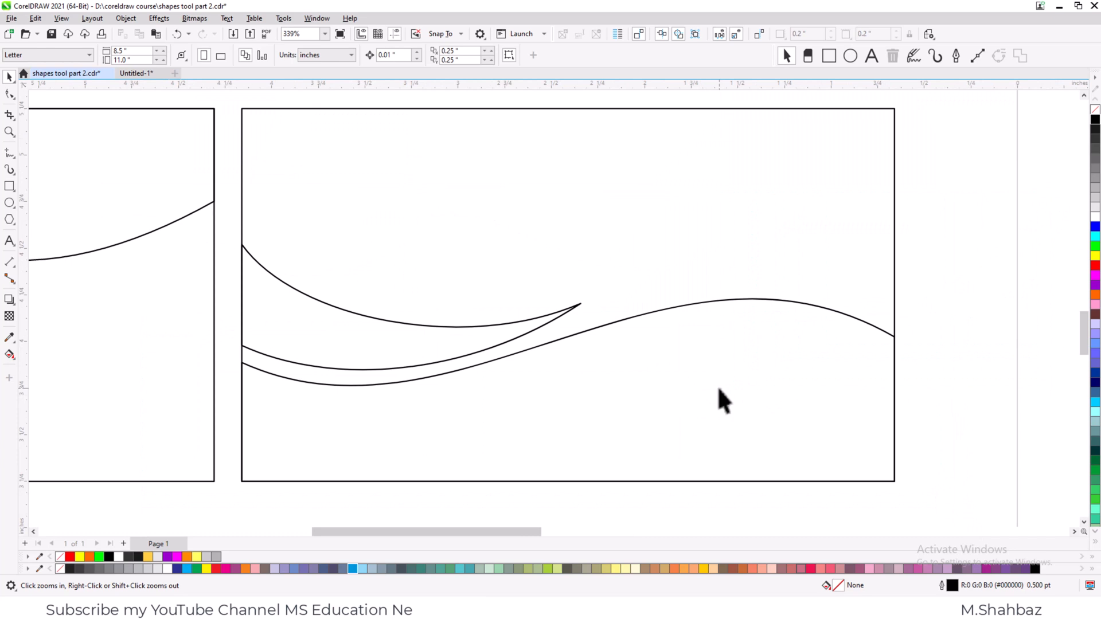
pyautogui.press('space')
pyautogui.click(626, 232)
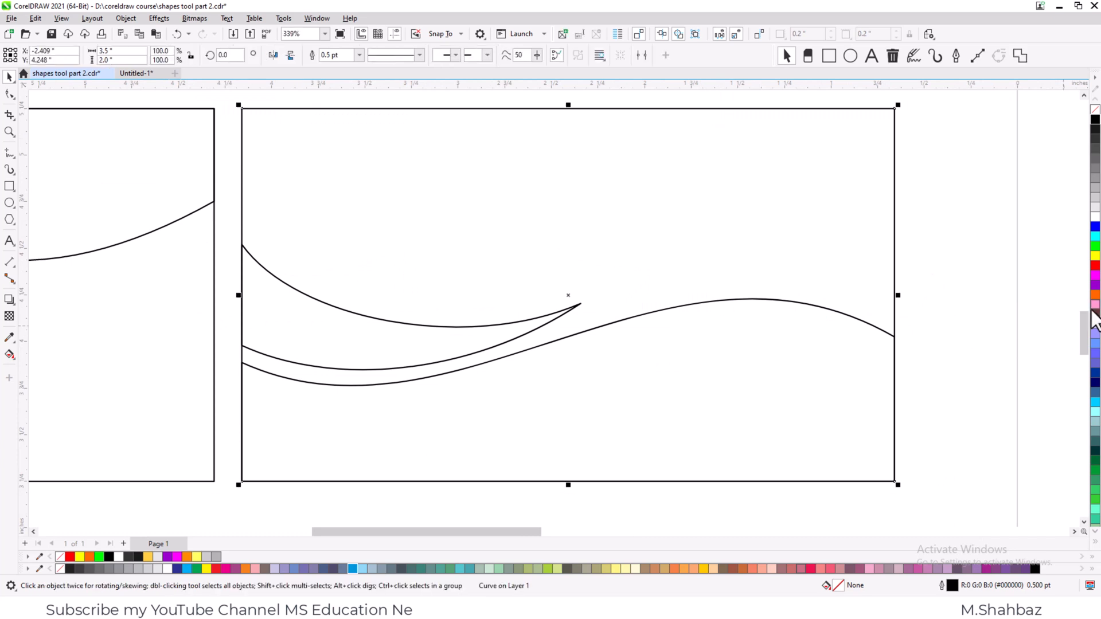
pyautogui.click(1092, 309)
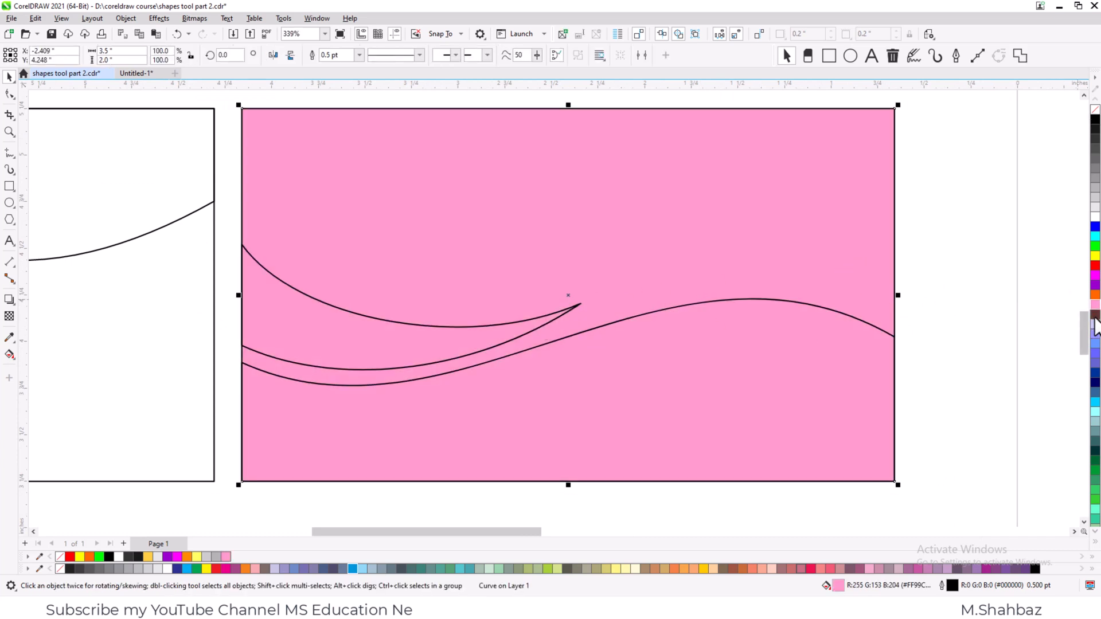
pyautogui.click(1095, 314)
# - Fill the card's pointed crescent shape with a dark orange shade and the lower wave shape with orange
pyautogui.click(515, 341)
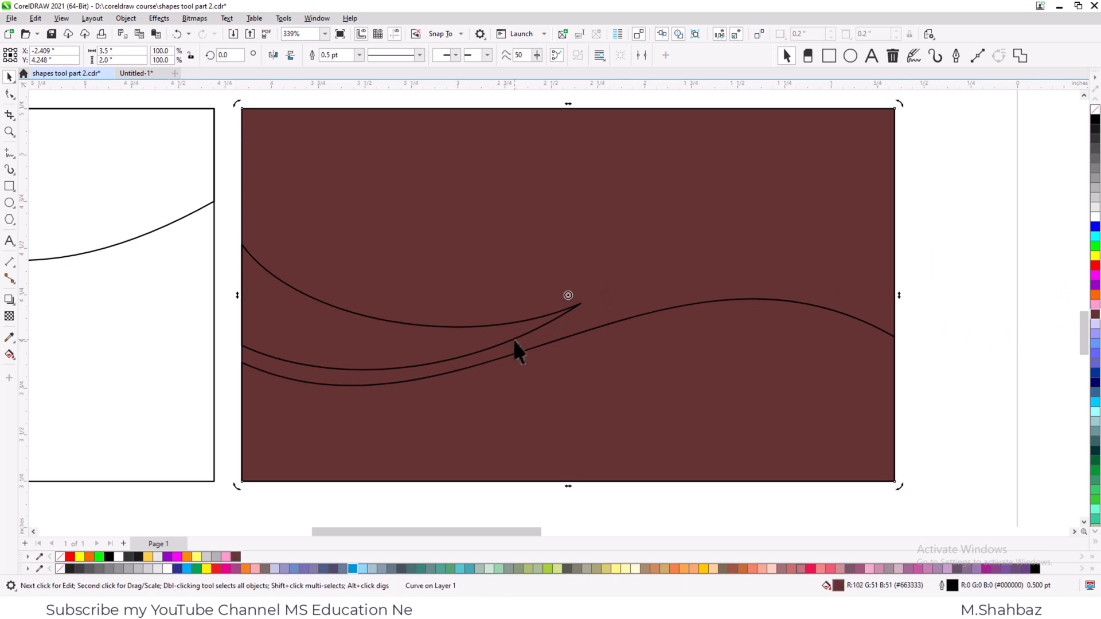
pyautogui.click(514, 340)
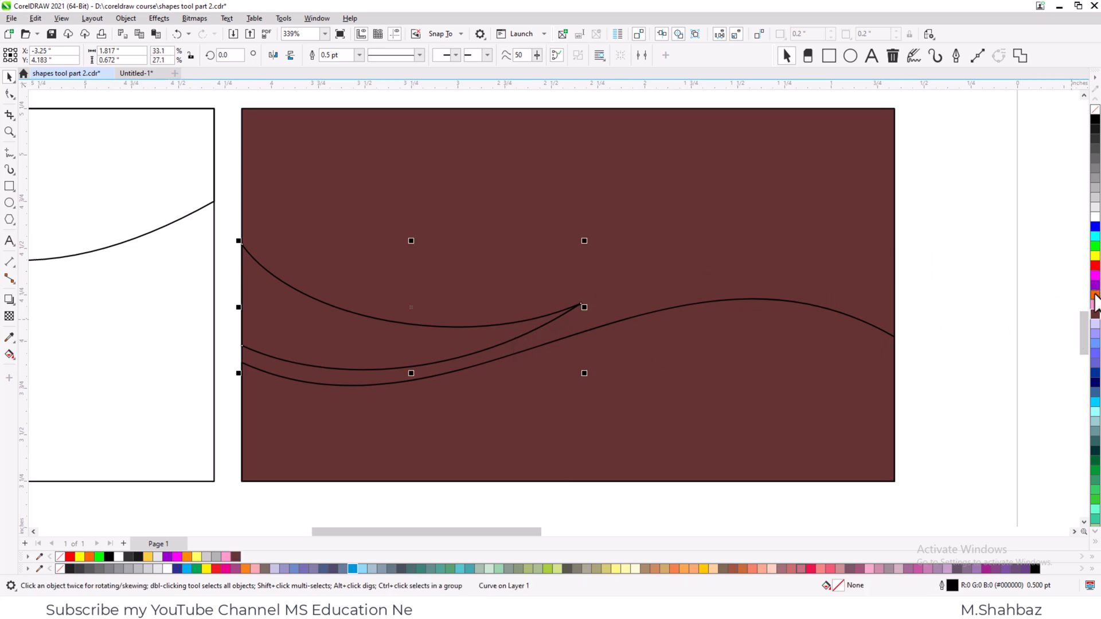
pyautogui.moveTo(1094, 299); pyautogui.dragTo(1062, 323)
pyautogui.click(682, 373)
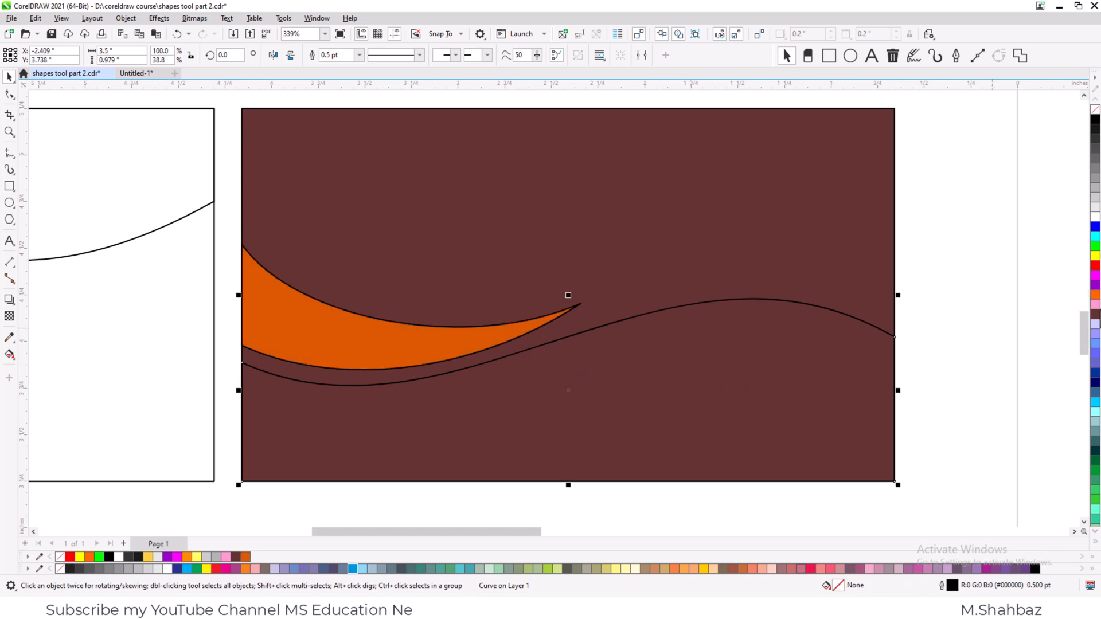
pyautogui.click(1094, 296)
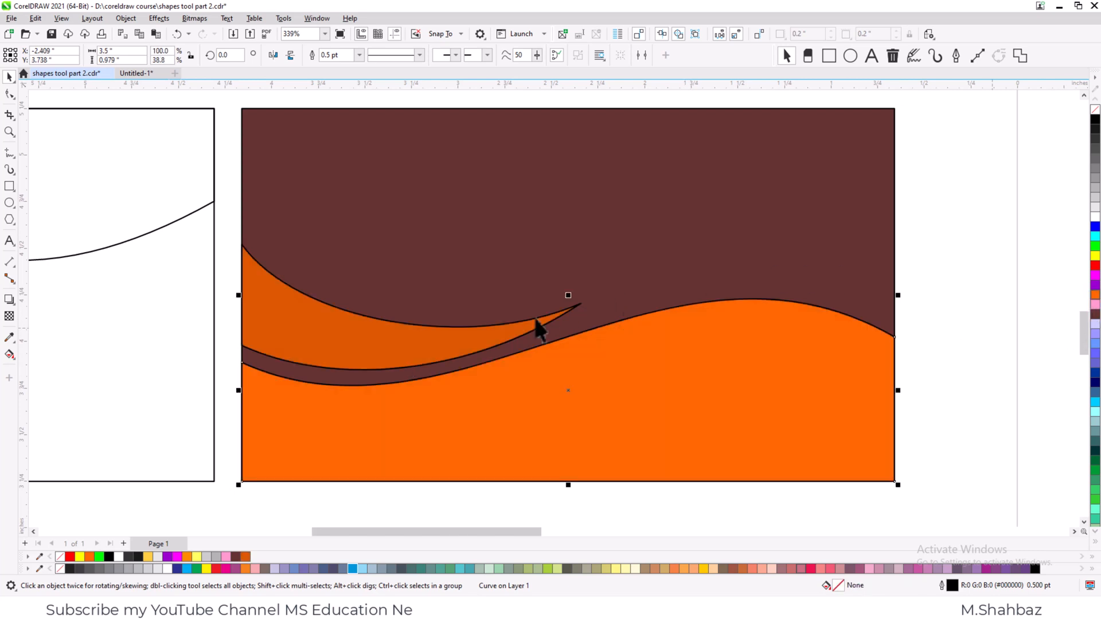
# - Remove the outlines from the dark orange crescent and the orange lower wave on the brown card
pyautogui.keyDown('shift'); pyautogui.click(491, 351); pyautogui.keyUp('shift')
pyautogui.rightClick(1095, 110)
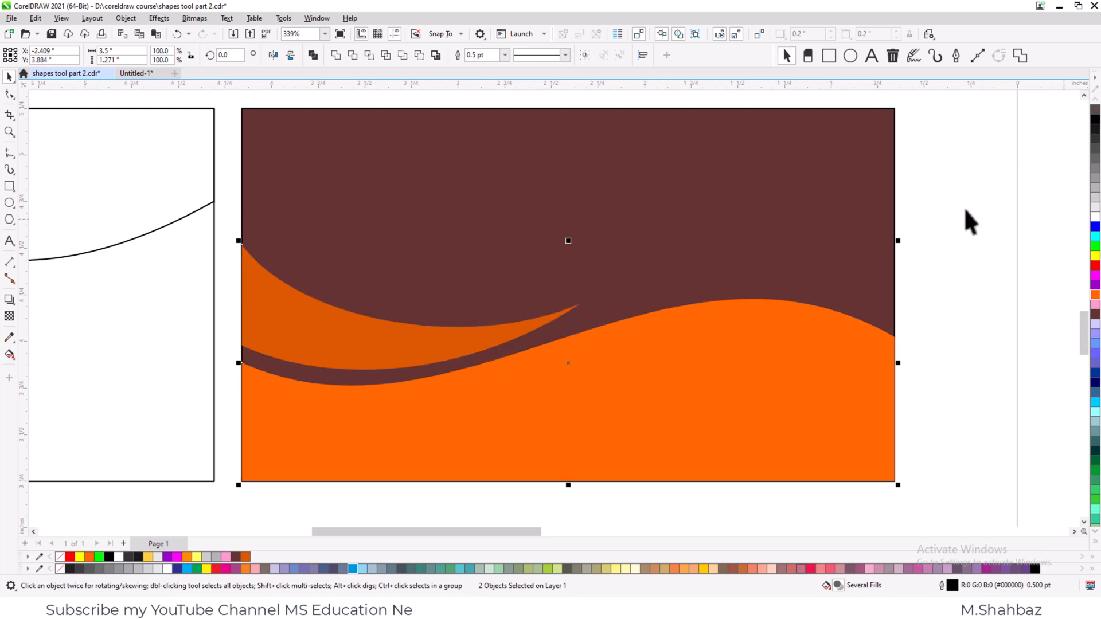
pyautogui.click(966, 211)
# - Recolour the brown card's pointed crescent shape with a slightly dark yellow shade
pyautogui.click(489, 324)
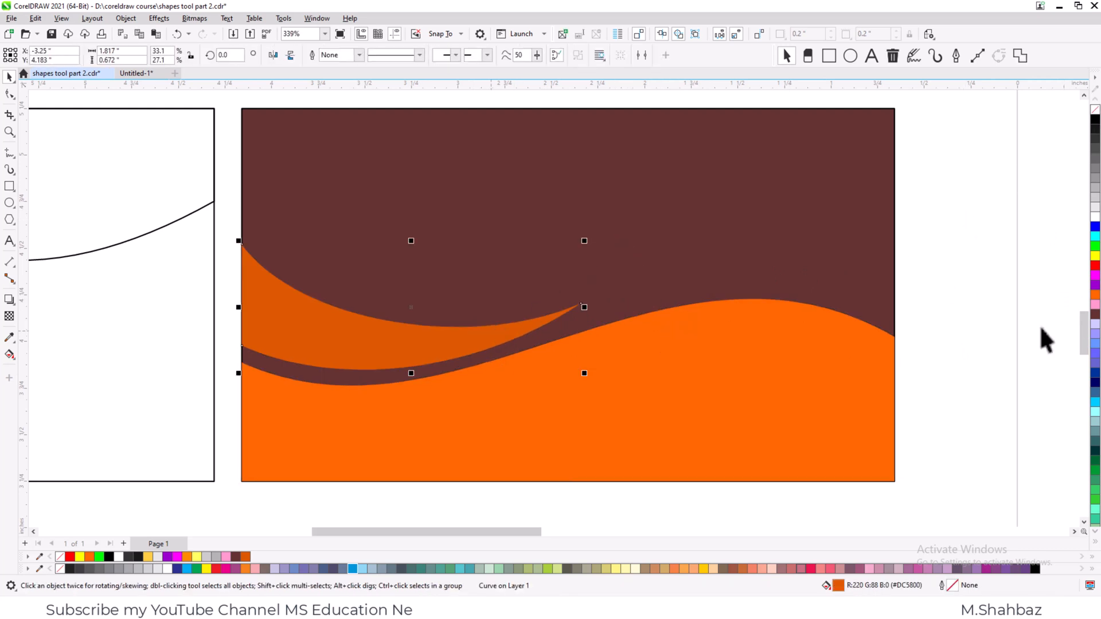
pyautogui.click(1095, 257)
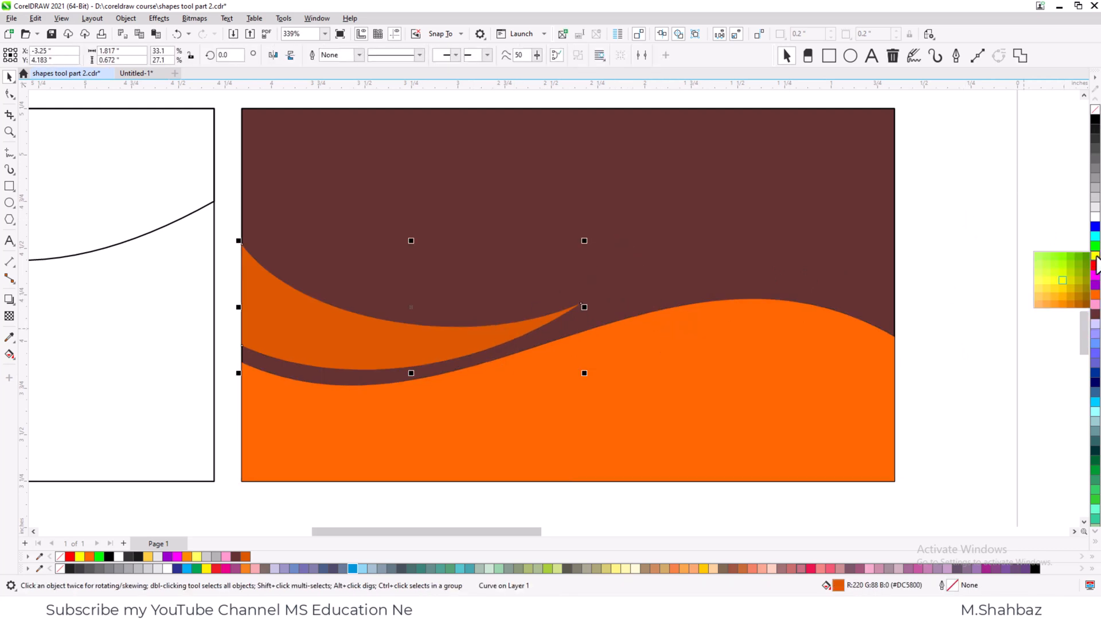
pyautogui.click(1071, 280)
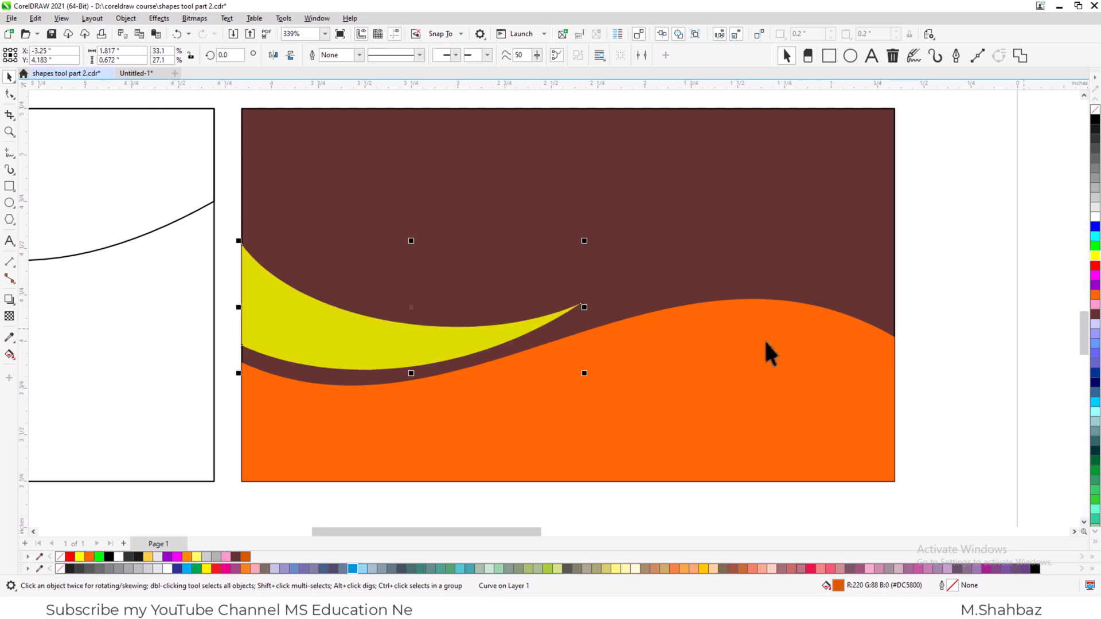
pyautogui.click(699, 383)
pyautogui.click(906, 355)
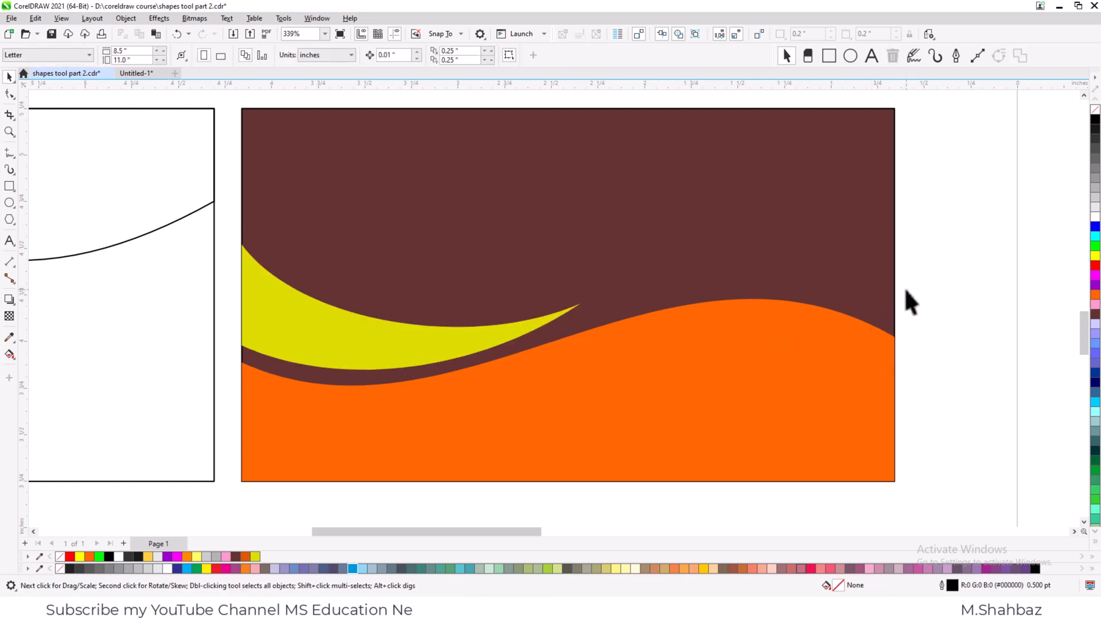
pyautogui.press('F1')
pyautogui.click(1042, 9)
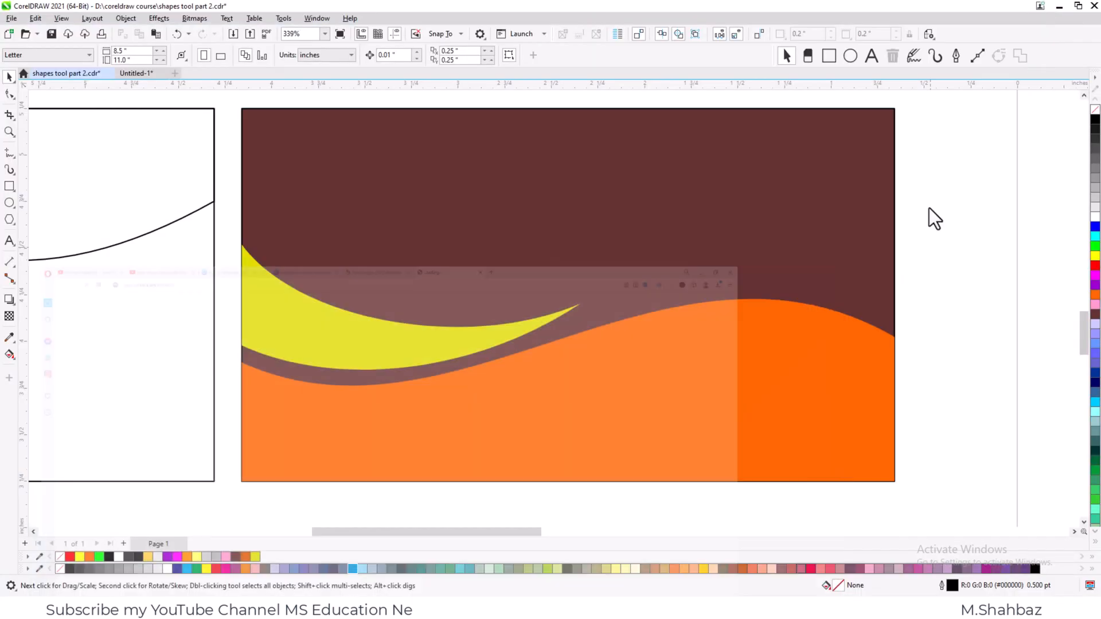
pyautogui.moveTo(929, 248); pyautogui.dragTo(914, 306)
pyautogui.moveTo(773, 352); pyautogui.dragTo(218, 472)
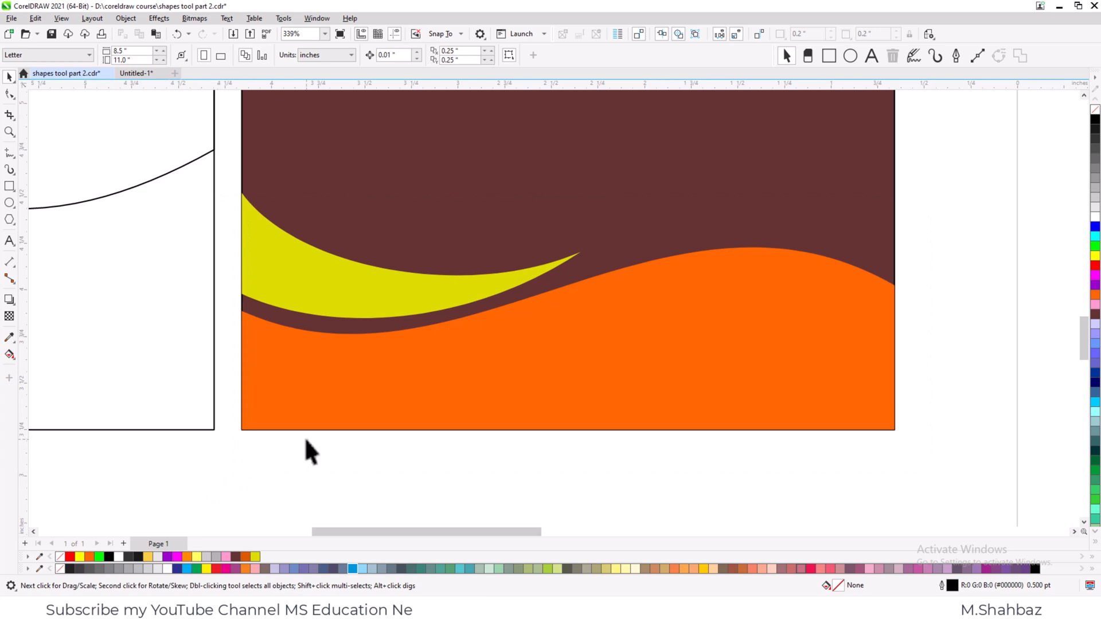
# - Duplicate the orange wave shape slightly upward and fill the copy with white #FFFFFF
pyautogui.click(525, 338)
pyautogui.moveTo(528, 366); pyautogui.dragTo(530, 360)
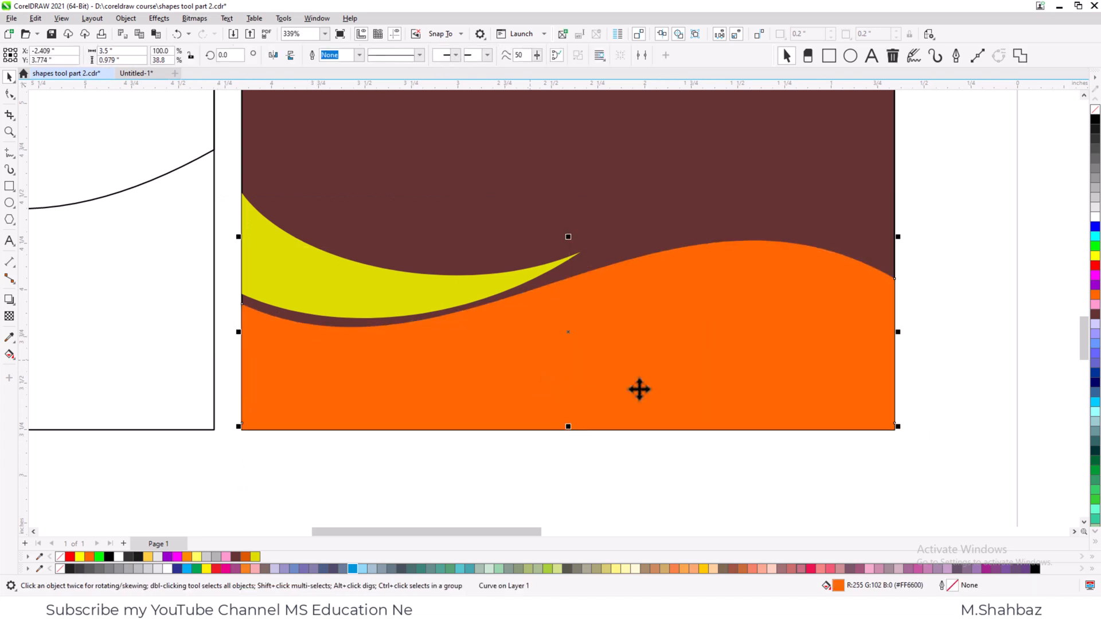
pyautogui.click(1093, 219)
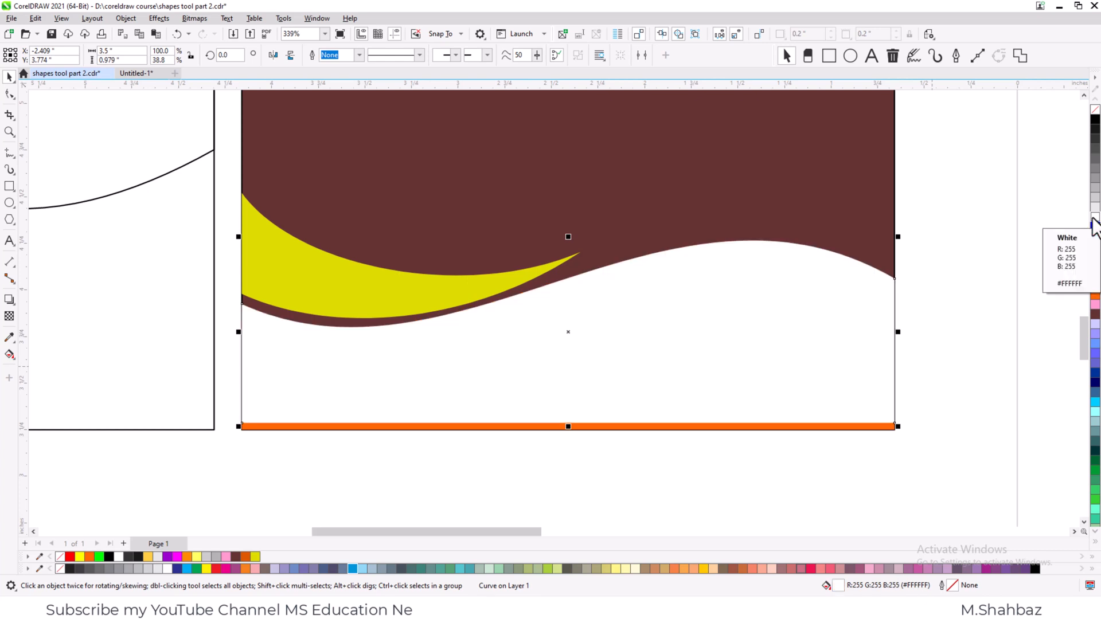
# - Send the white wave copy behind the orange wave and nudge it down slightly, leaving a thin white edge along the curve
pyautogui.hotkey('ctrl', 'pagedown')
pyautogui.press('Down')
pyautogui.press('Down')
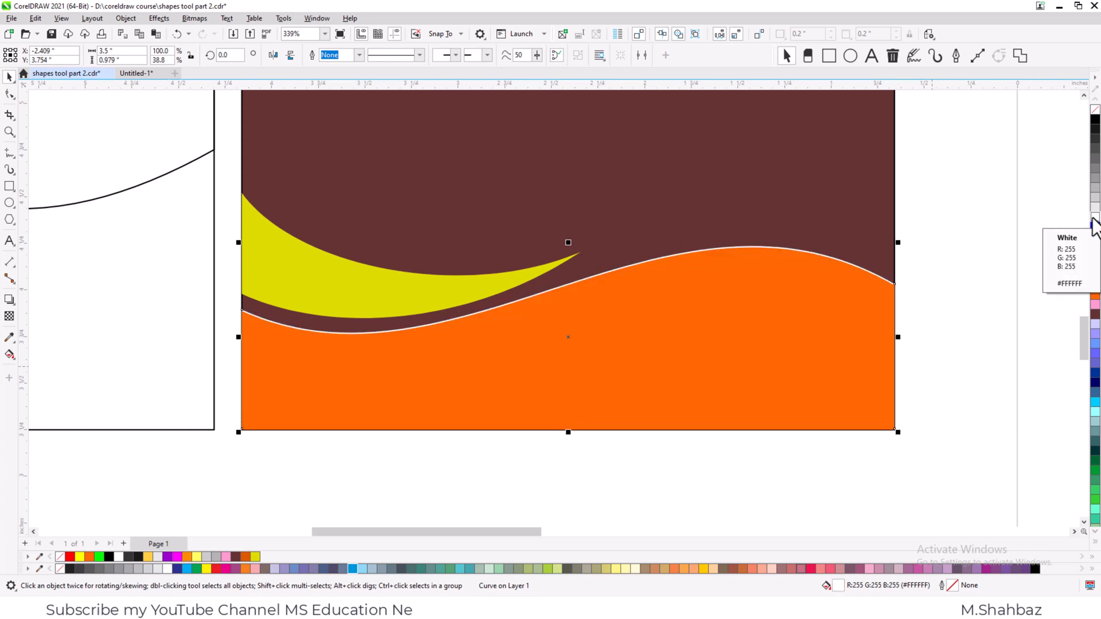
pyautogui.press('Up')
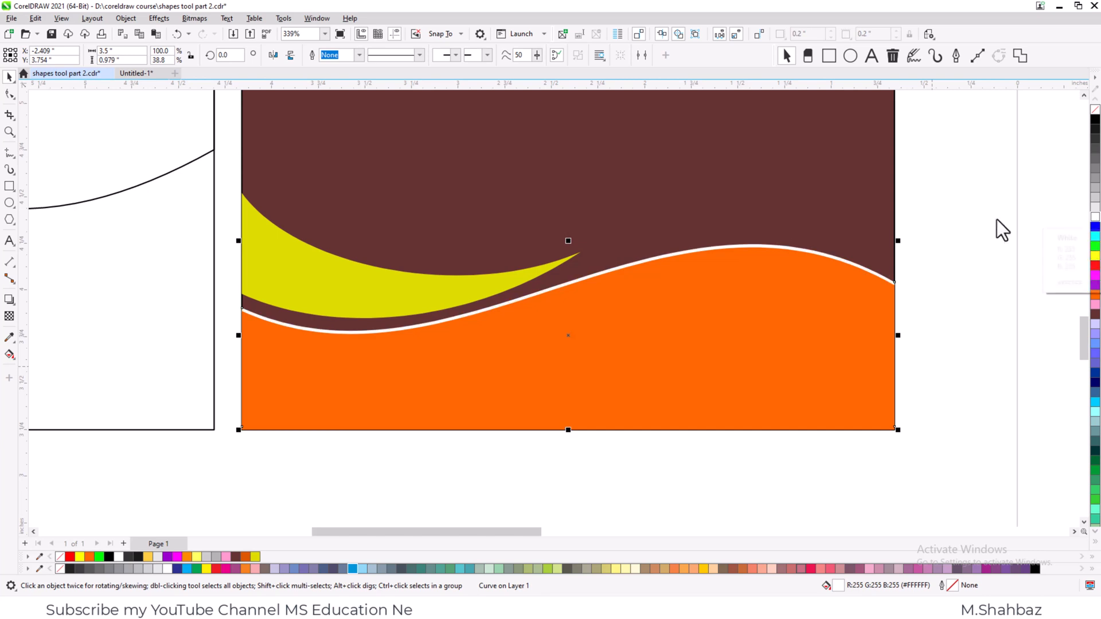
pyautogui.press('Escape')
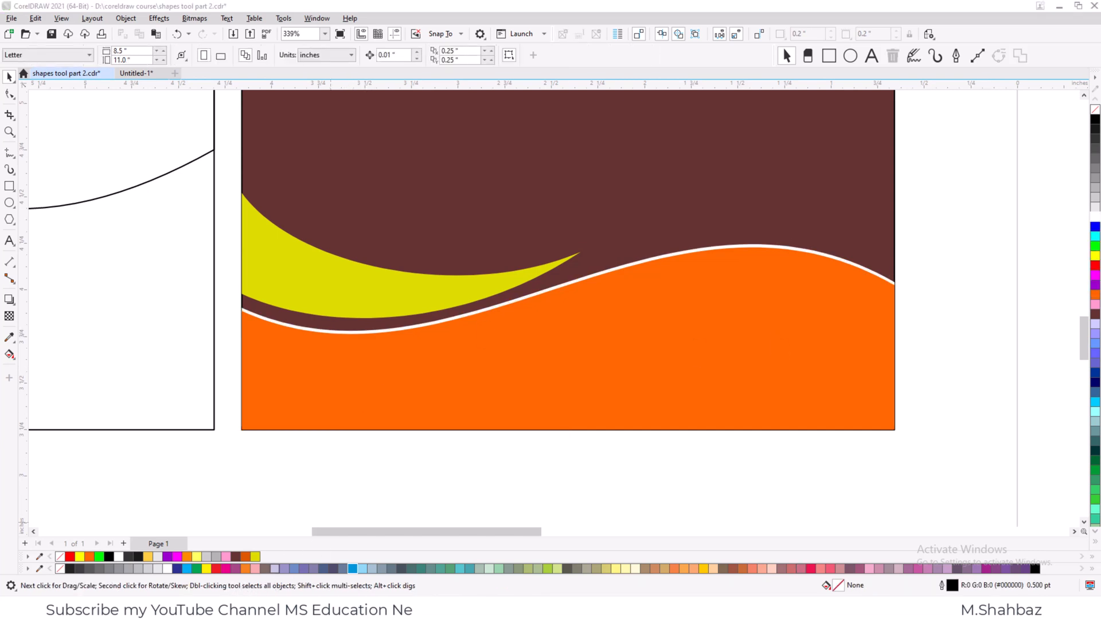
# - Fill the background of the bottom row's left card with dark blue #000066
pyautogui.press('F4')
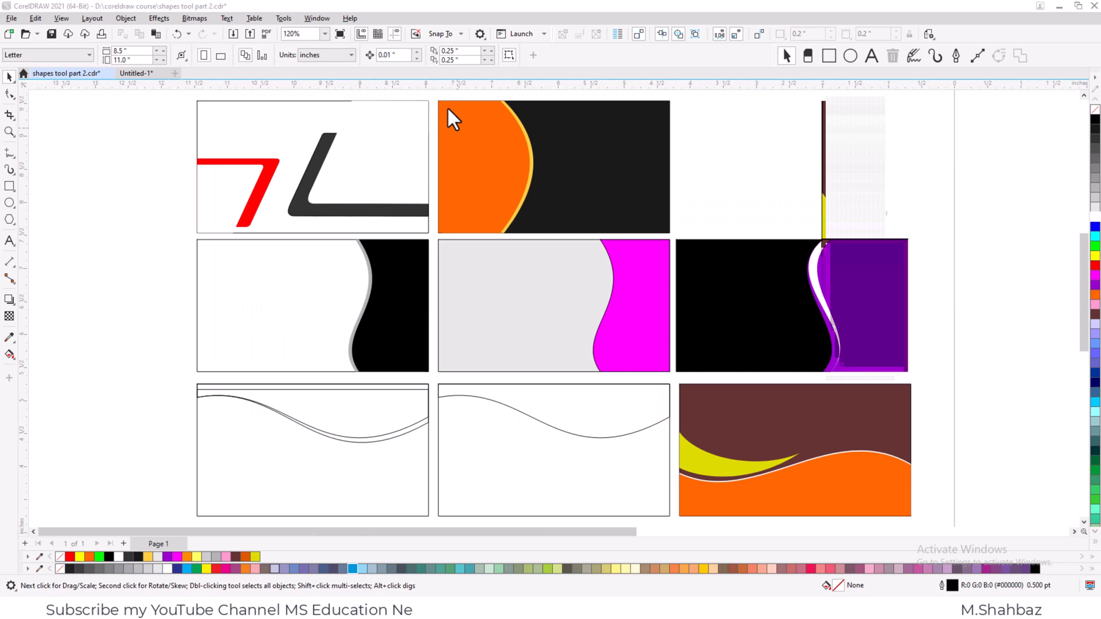
pyautogui.click(331, 470)
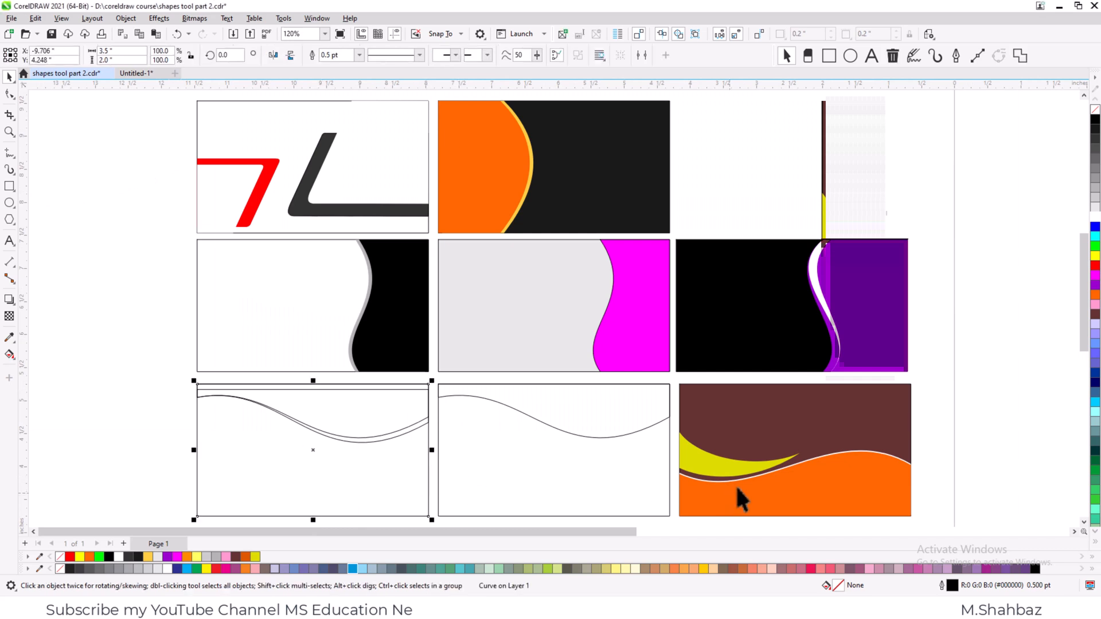
pyautogui.click(1094, 384)
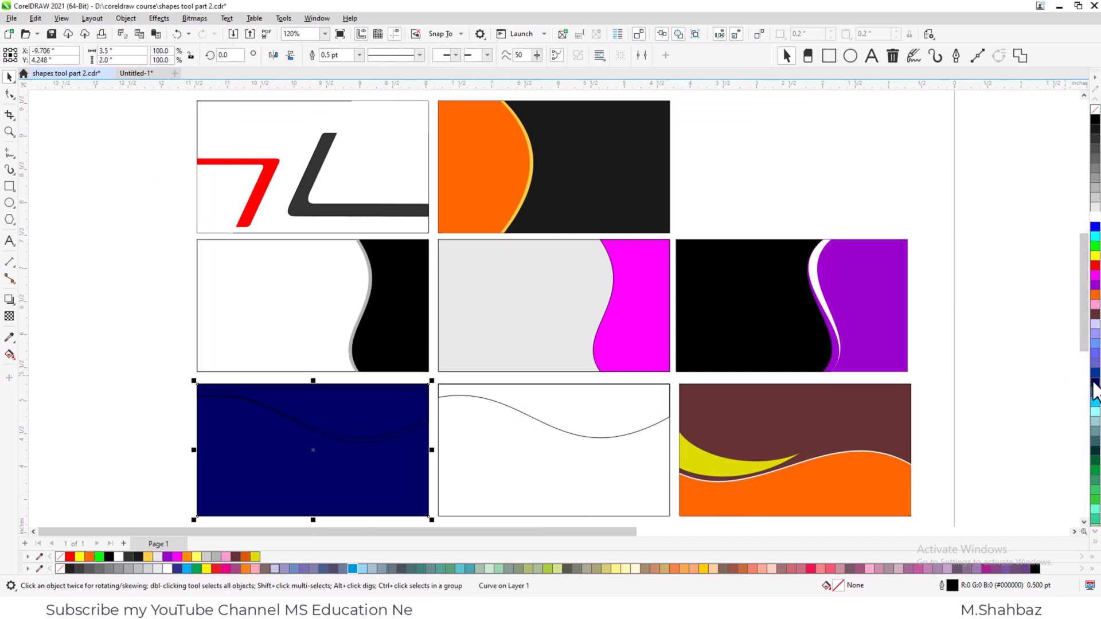
# - Fill the upper wave shape of the dark blue card with bright sky blue
pyautogui.press('z')
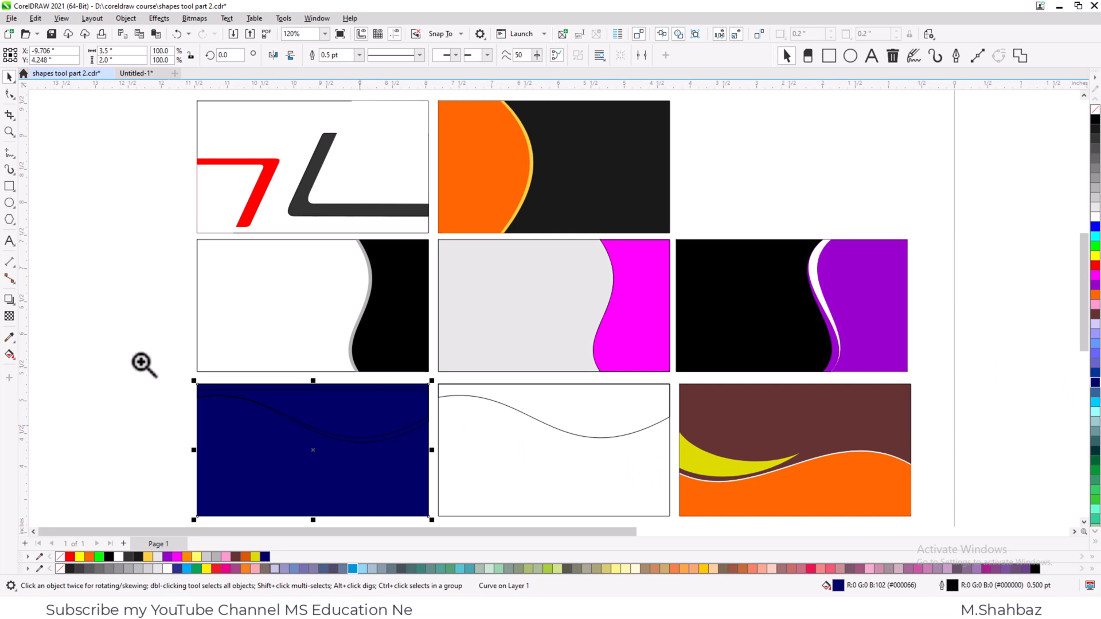
pyautogui.moveTo(143, 364); pyautogui.dragTo(445, 474)
pyautogui.click(600, 298)
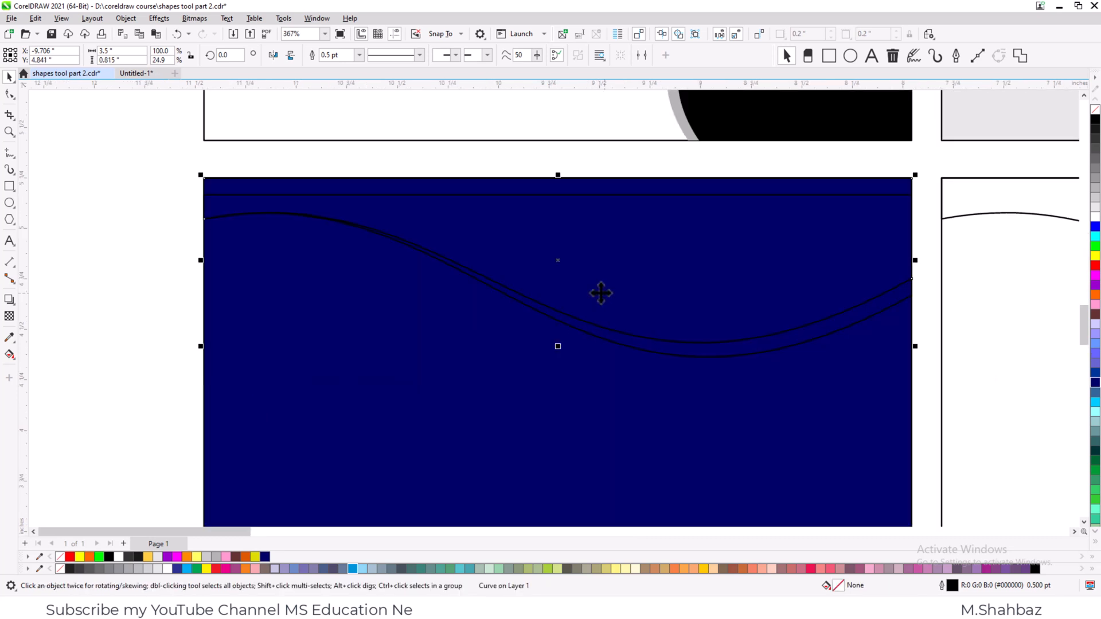
pyautogui.click(1094, 402)
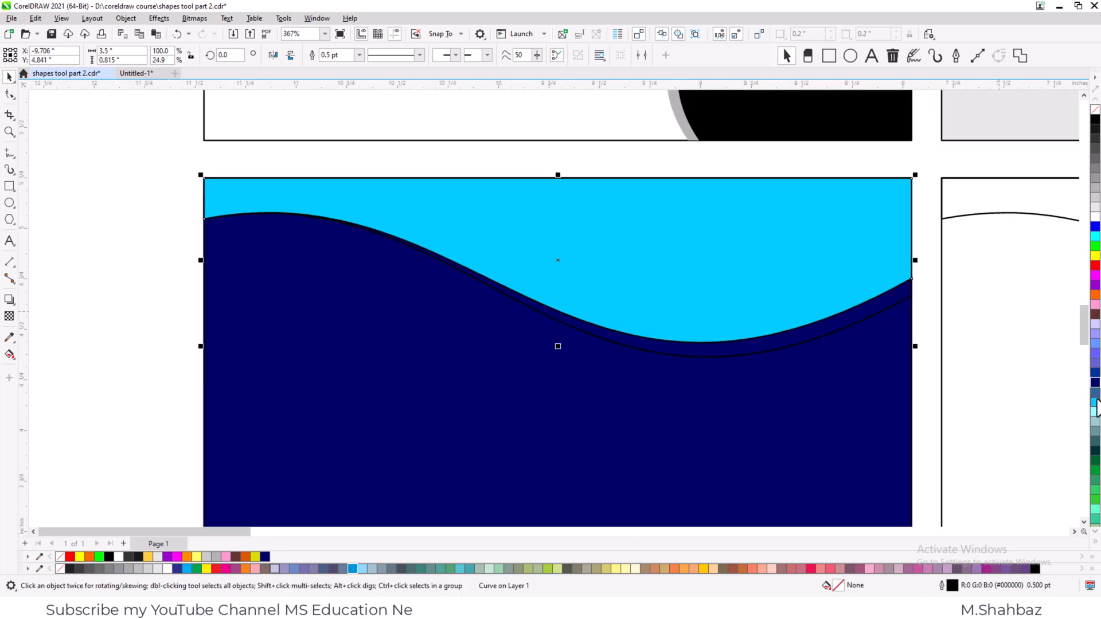
pyautogui.click(800, 348)
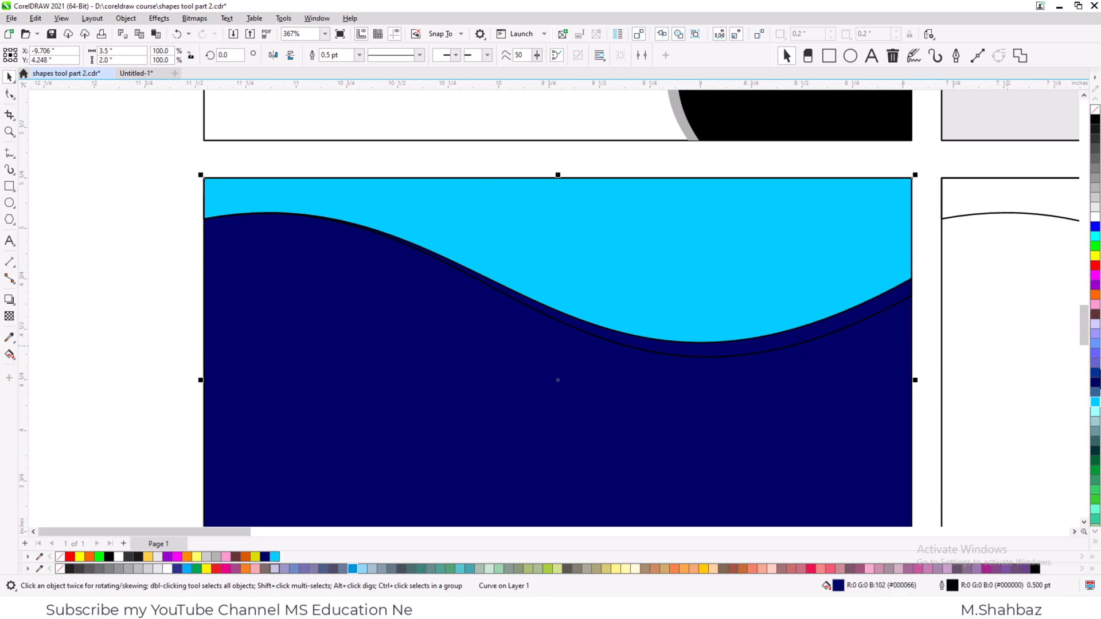
pyautogui.click(1095, 411)
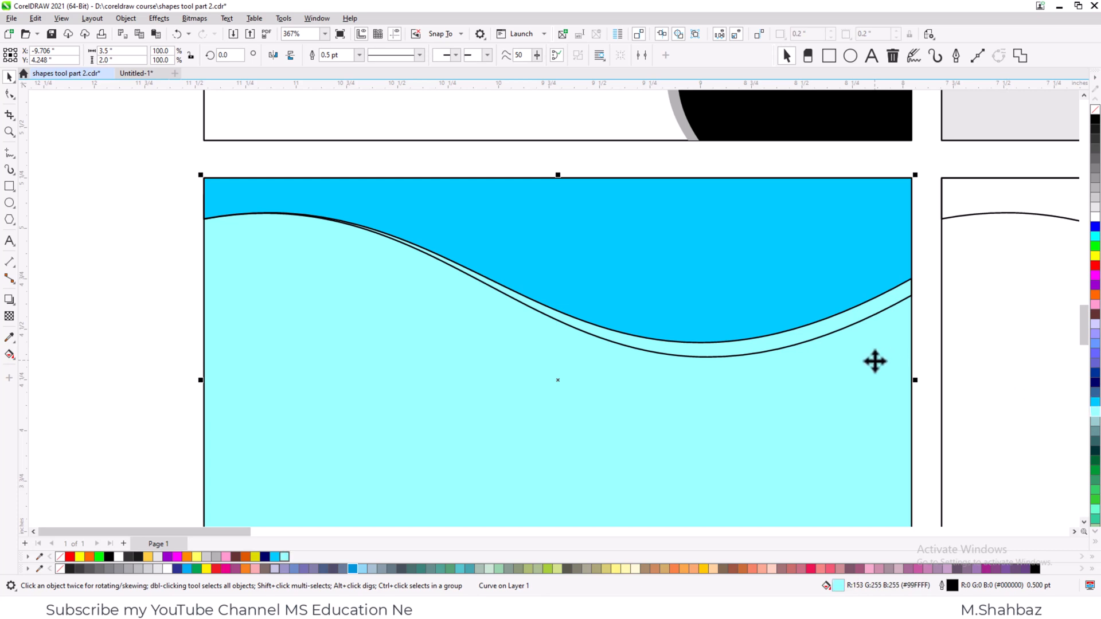
pyautogui.hotkey('ctrl', 'z')
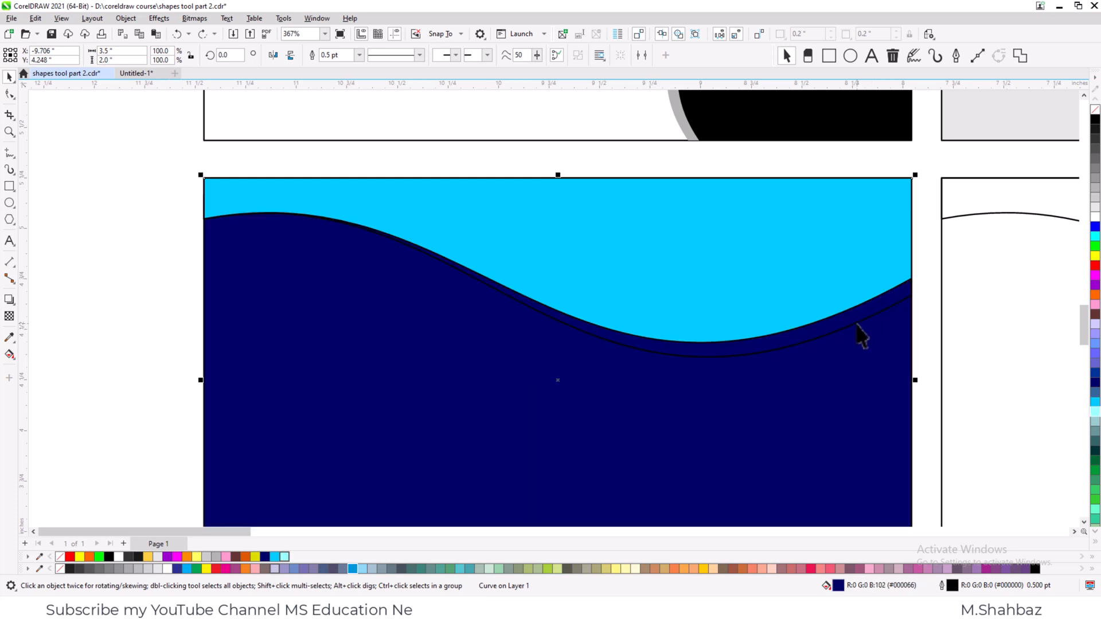
# - Fill the wave strip beneath the sky blue shape with pale cyan #99FFFF and remove the outlines from both wave shapes
pyautogui.click(860, 334)
pyautogui.click(1093, 412)
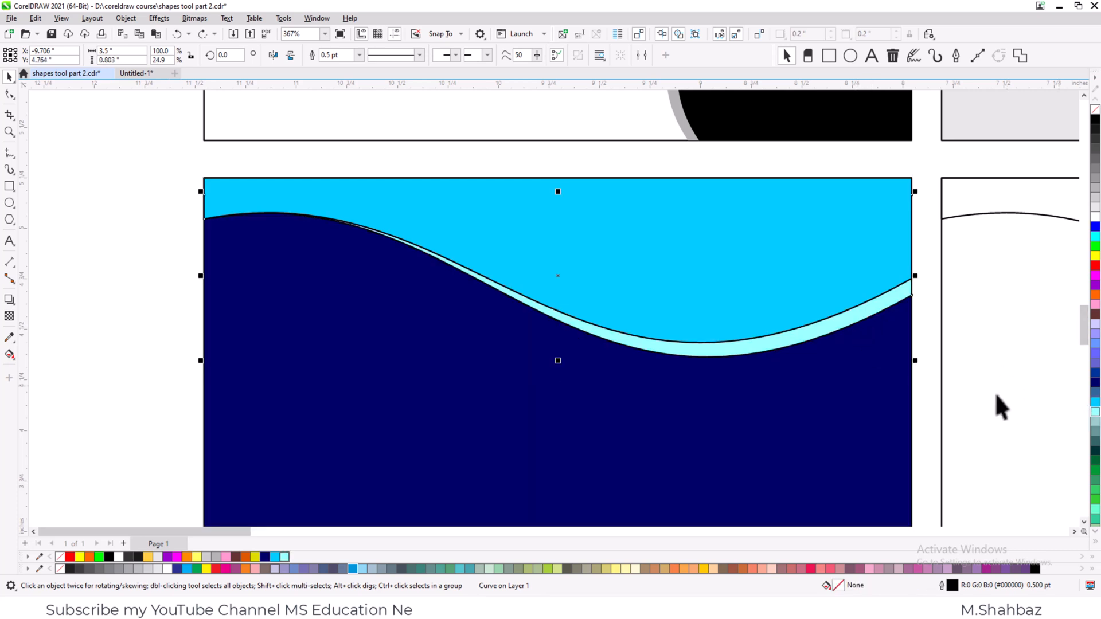
pyautogui.keyDown('shift'); pyautogui.click(805, 290); pyautogui.keyUp('shift')
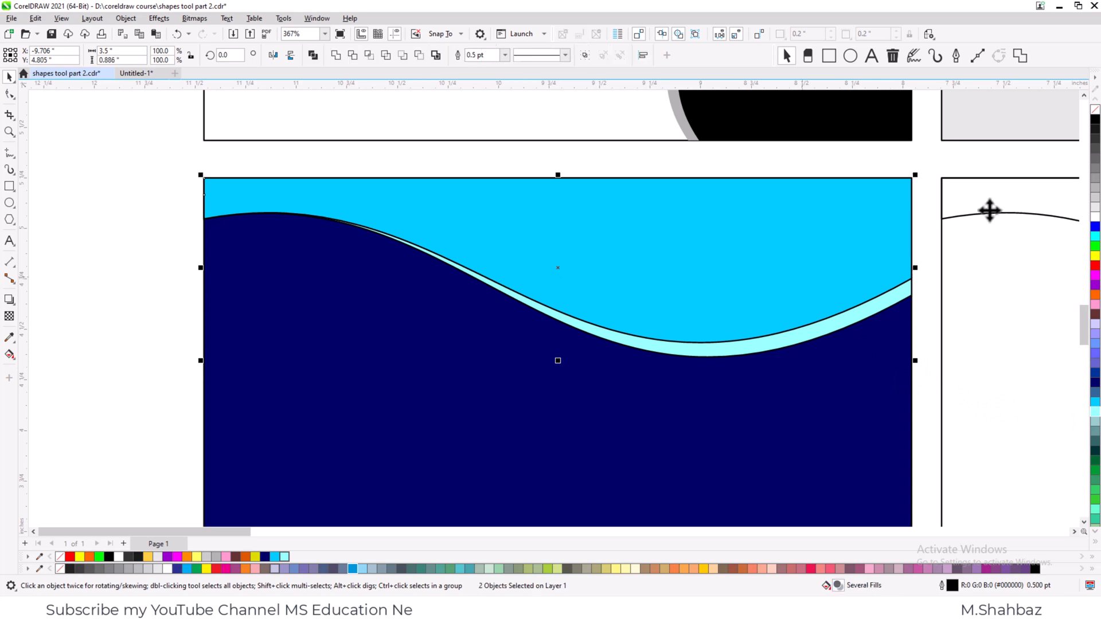
pyautogui.rightClick(1095, 110)
# - Recolour the card's upper wave shape with a softer light blue shade and the thin wave strip beneath it with white
pyautogui.click(860, 295)
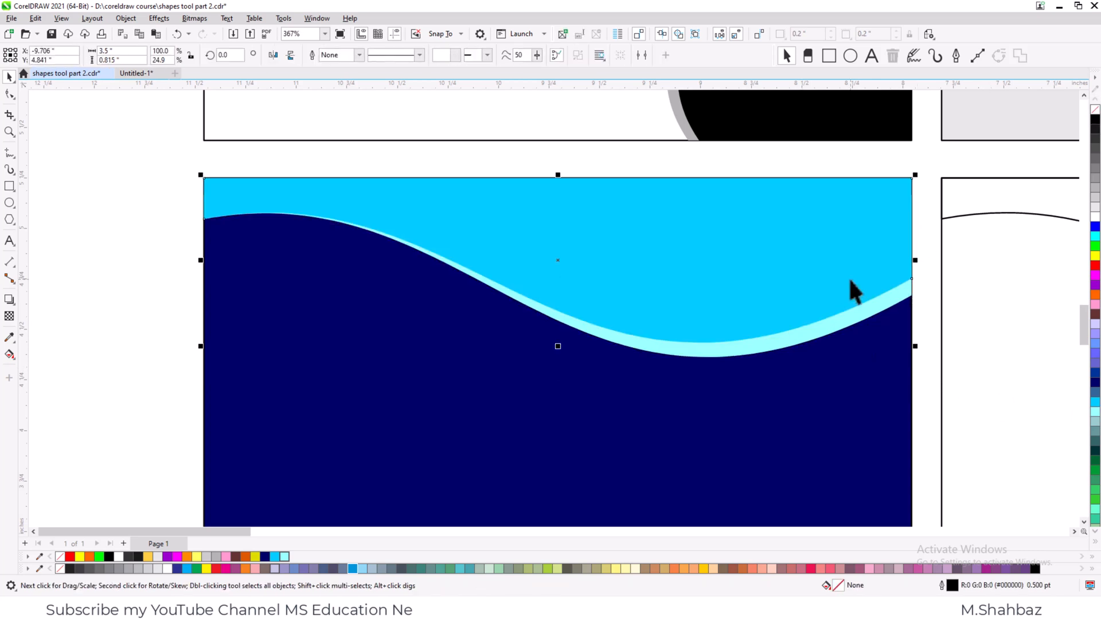
pyautogui.click(1095, 236)
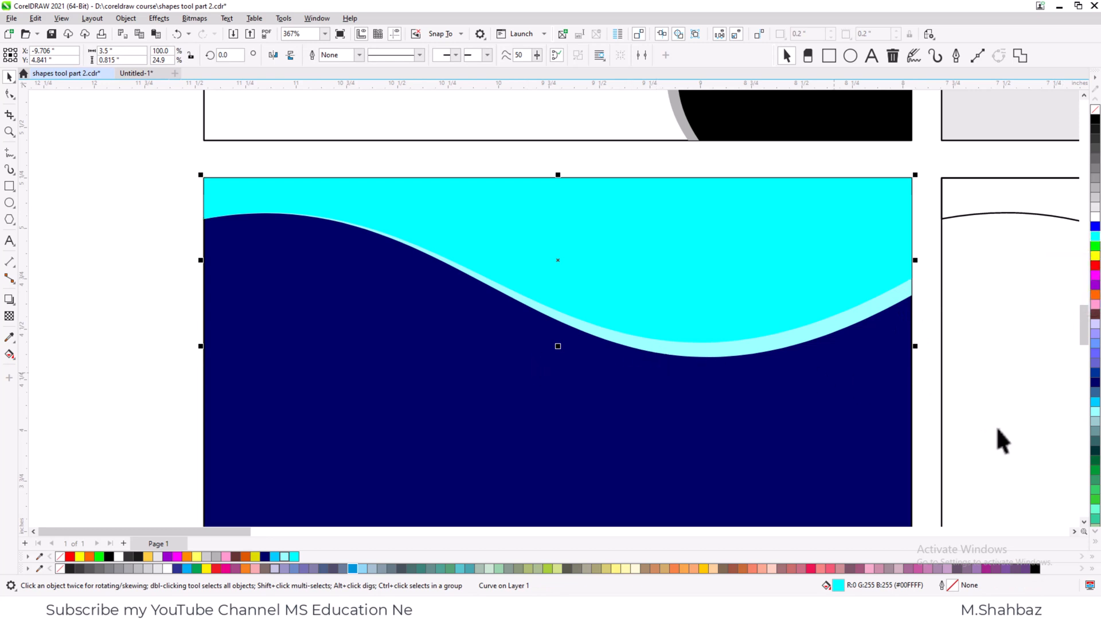
pyautogui.click(1092, 404)
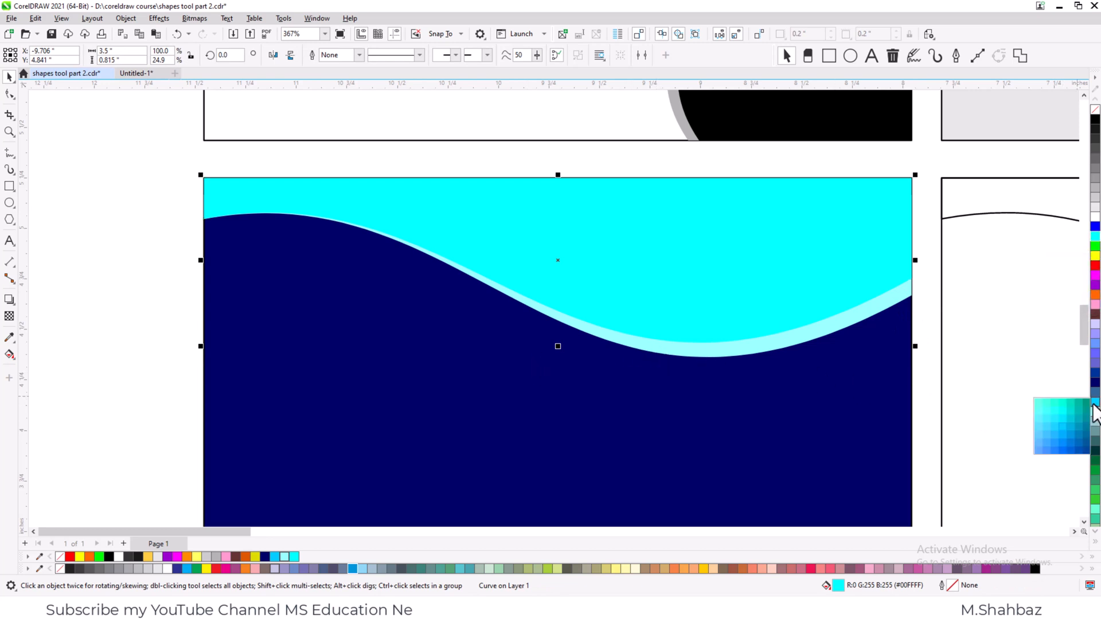
pyautogui.click(1046, 437)
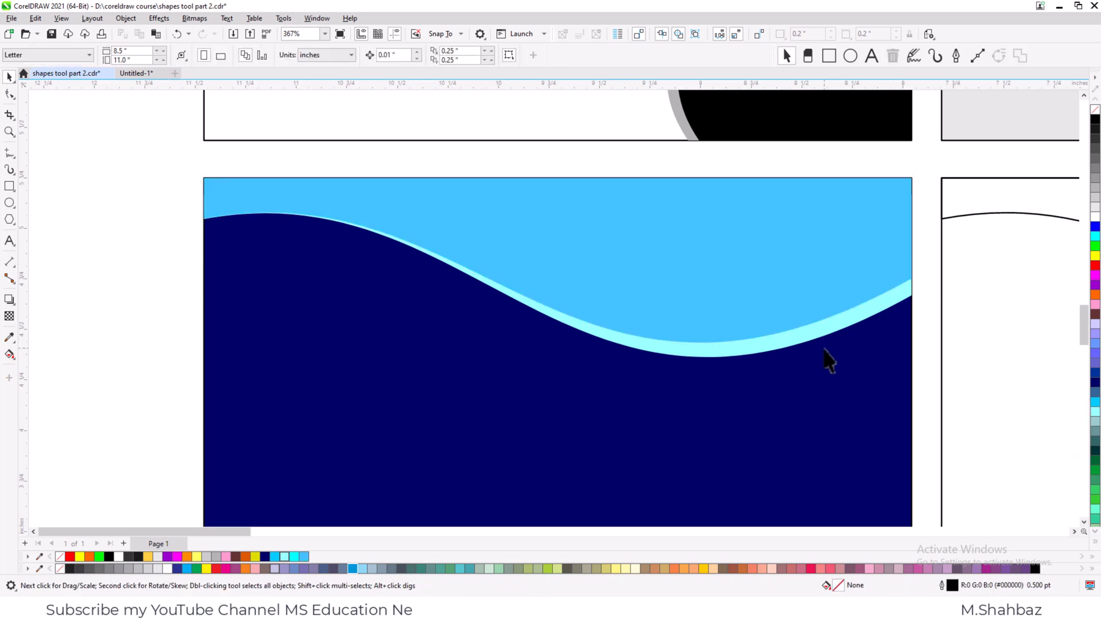
pyautogui.click(803, 332)
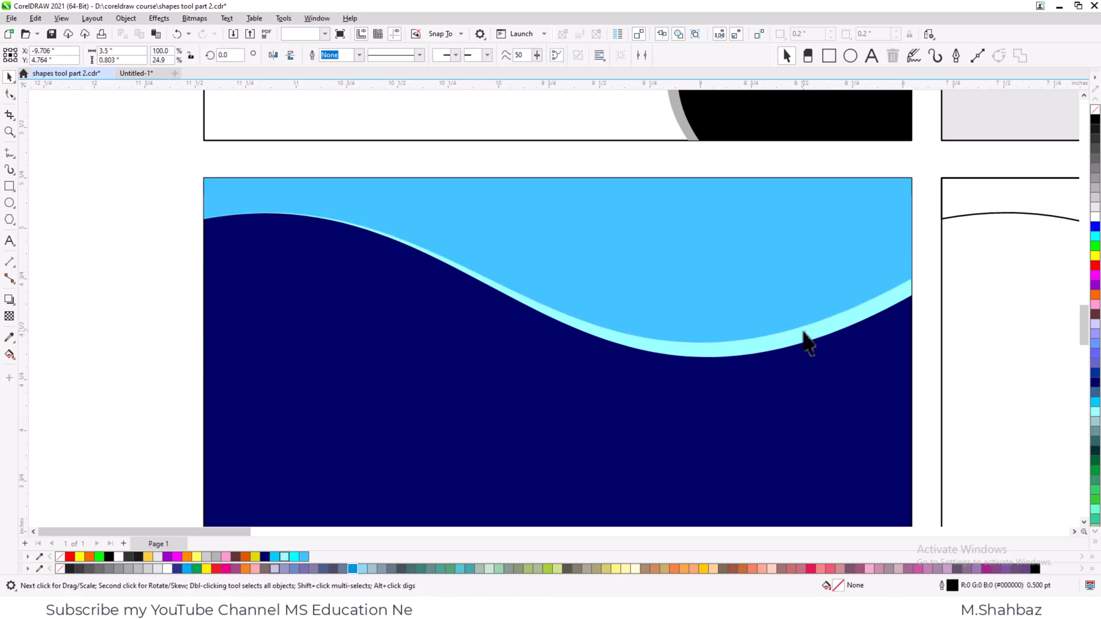
pyautogui.click(1094, 217)
pyautogui.click(136, 351)
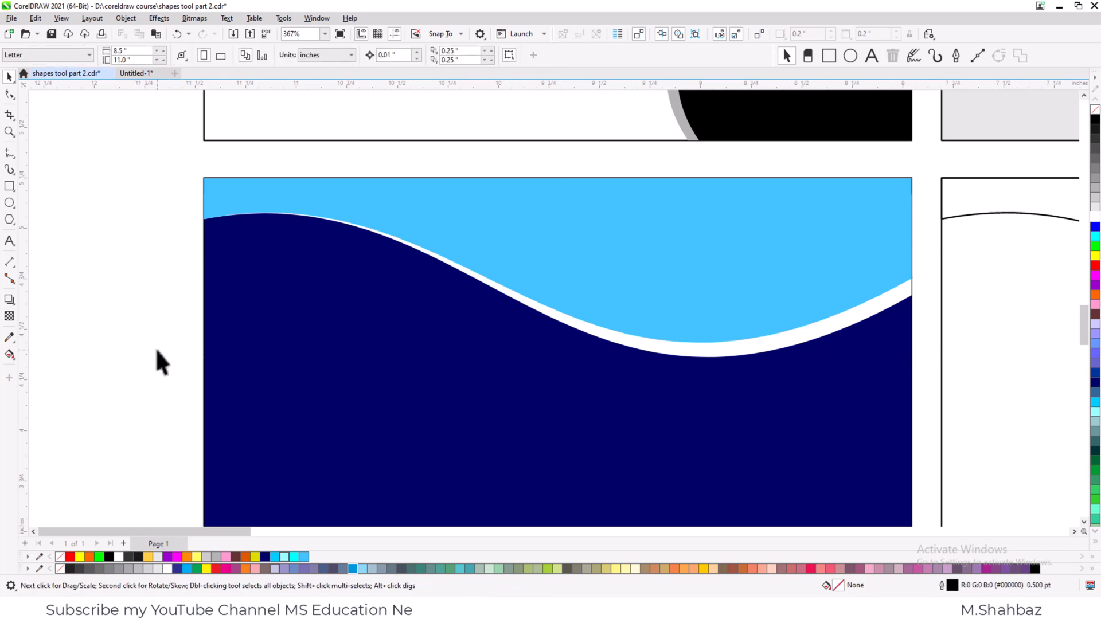
# - Delete the uncoloured middle card in the bottom row, including its wave shape and background
pyautogui.press('F4')
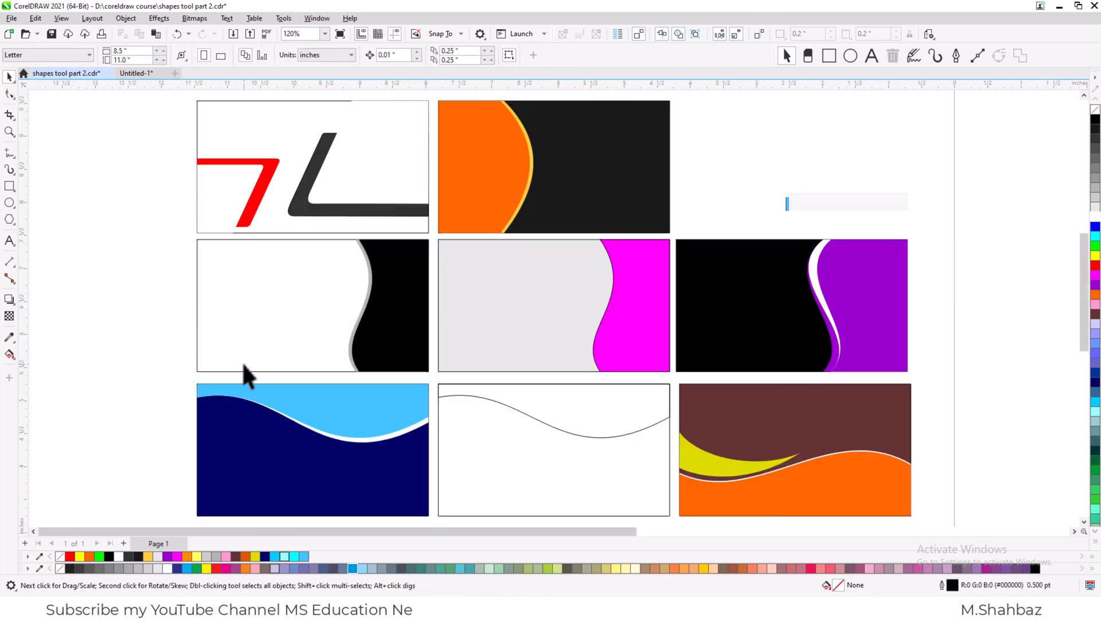
pyautogui.click(609, 403)
pyautogui.press('Delete')
pyautogui.click(607, 464)
pyautogui.press('Delete')
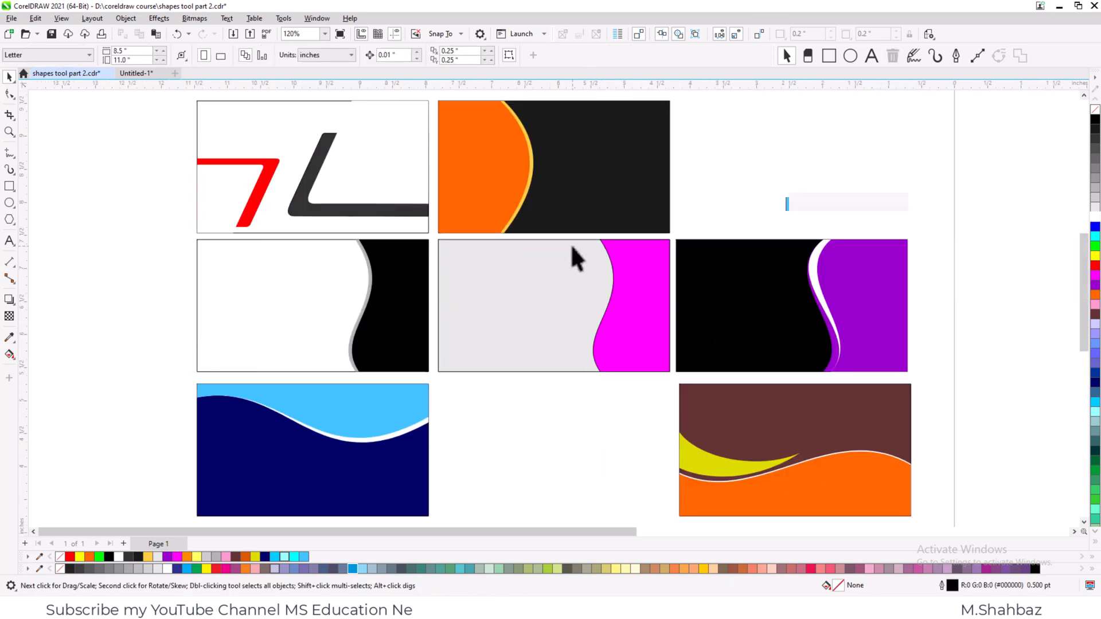